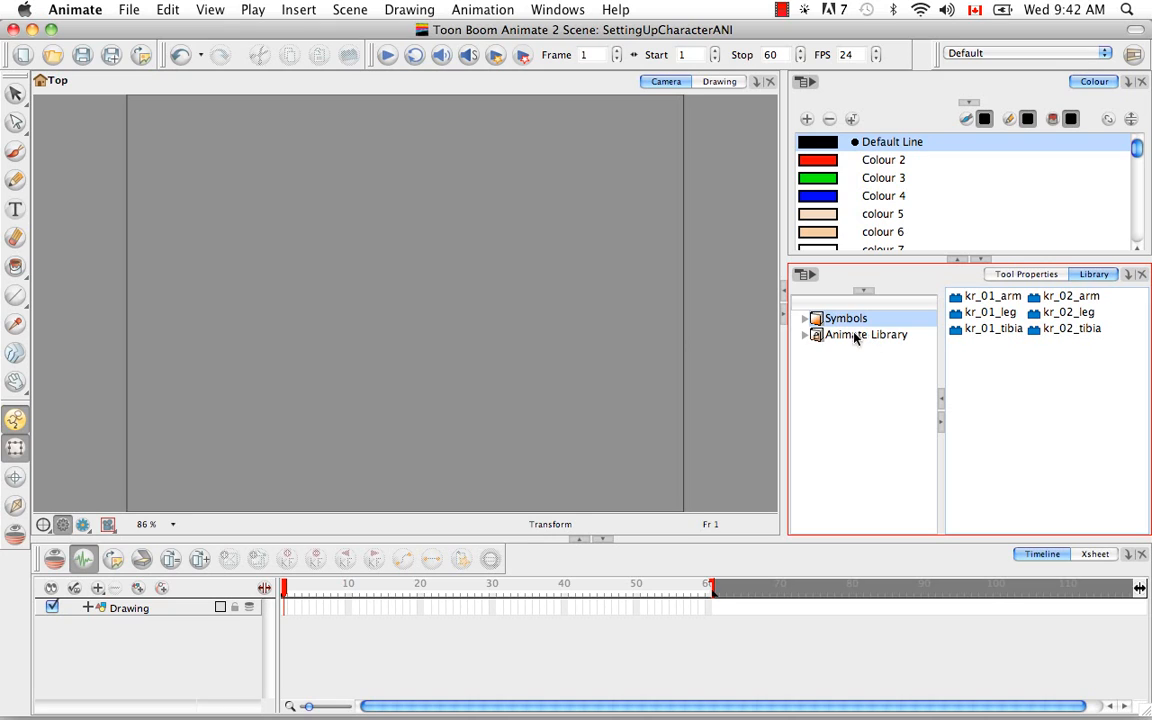
Add the KR_MASTER.tpl template from the Animate Library's KarateRabbit folder to the scene, starting at frame 1, and clear the selection
{"action": "left_click", "coordinate": [840, 336]}
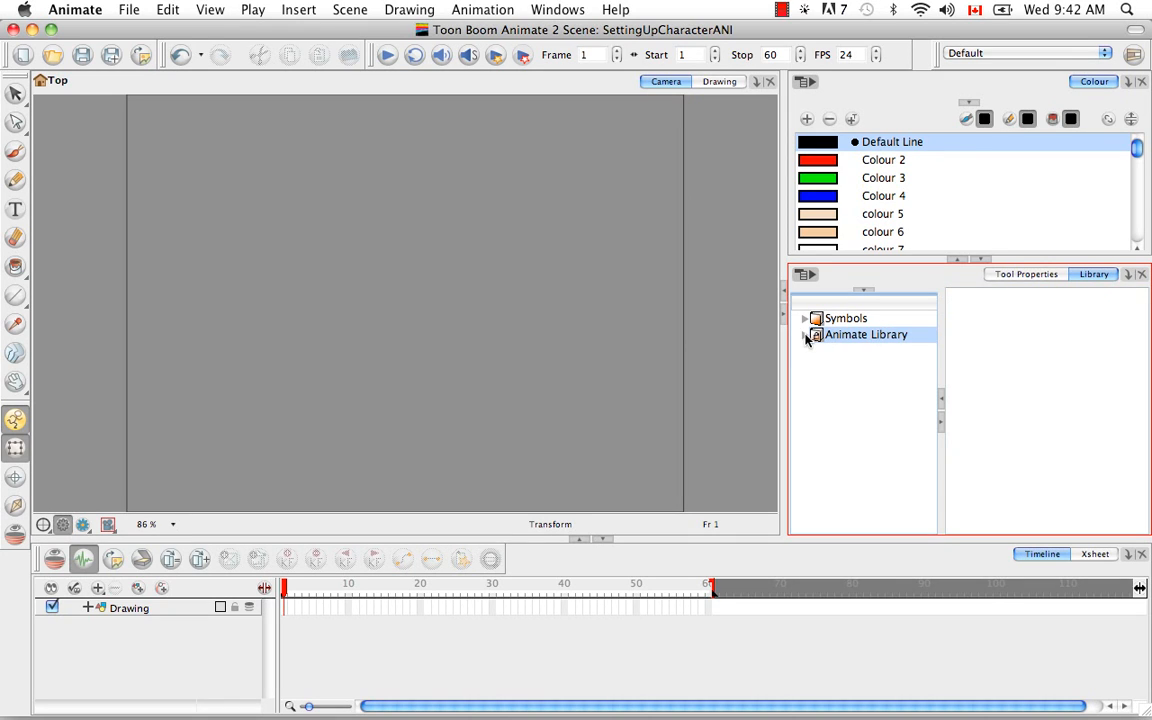
{"action": "left_click", "coordinate": [806, 336]}
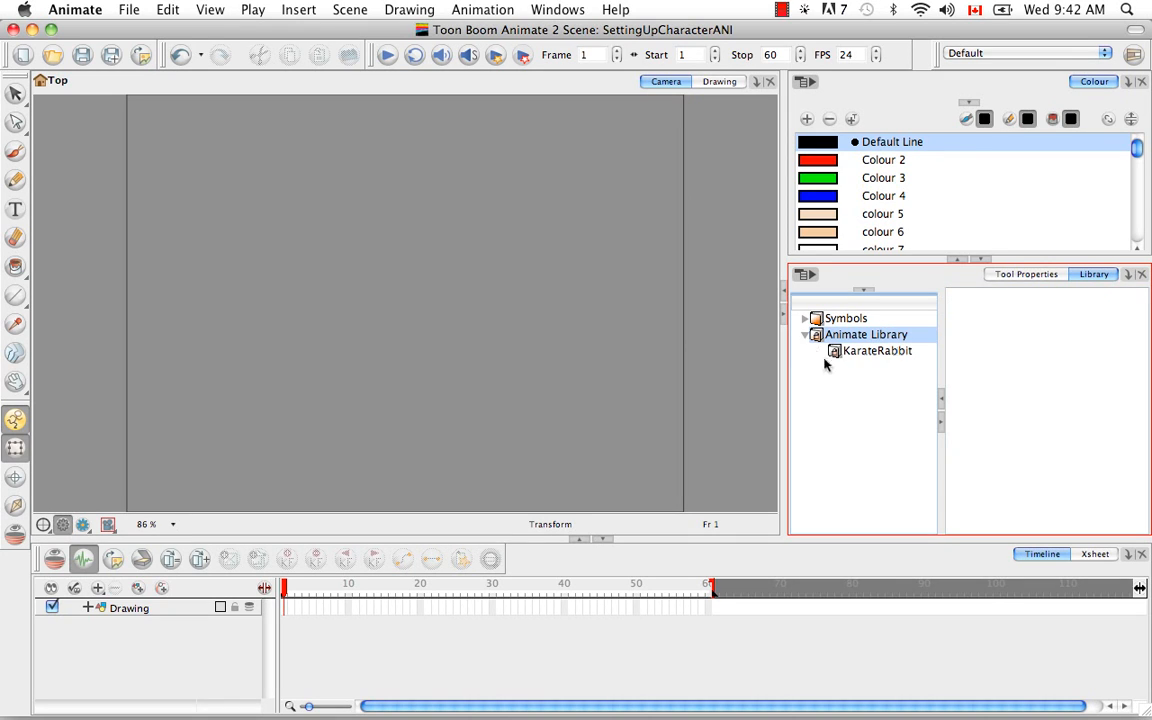
{"action": "left_click", "coordinate": [890, 352]}
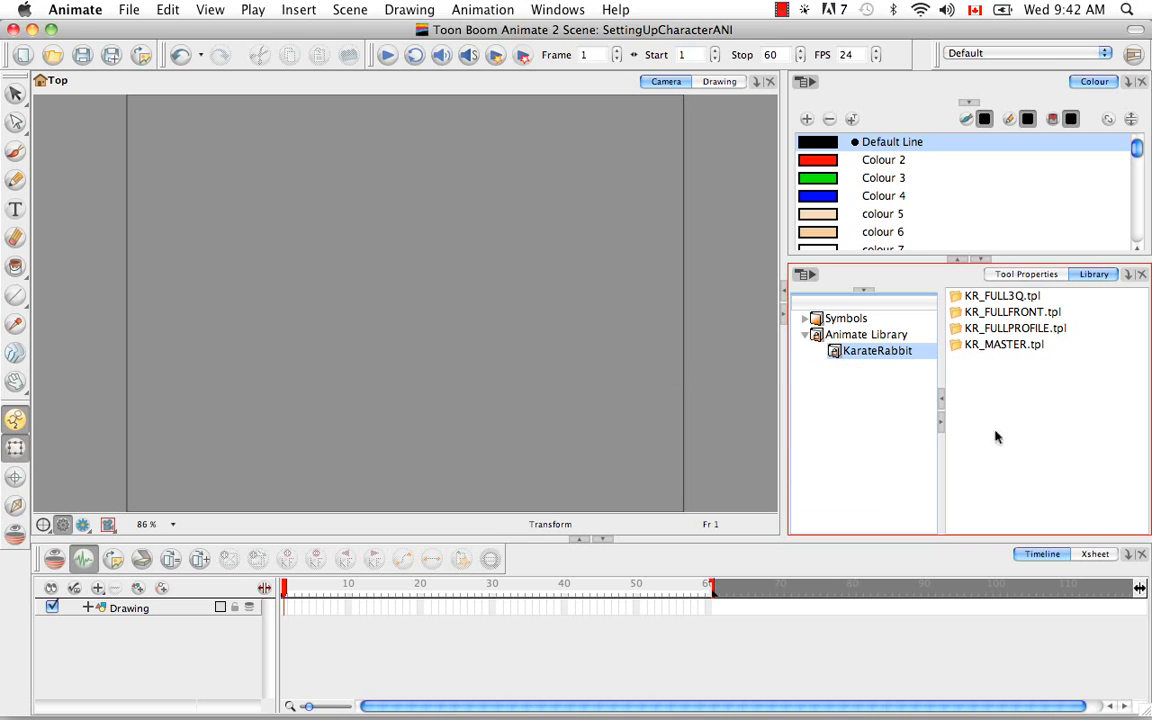
{"action": "left_click", "coordinate": [1008, 345]}
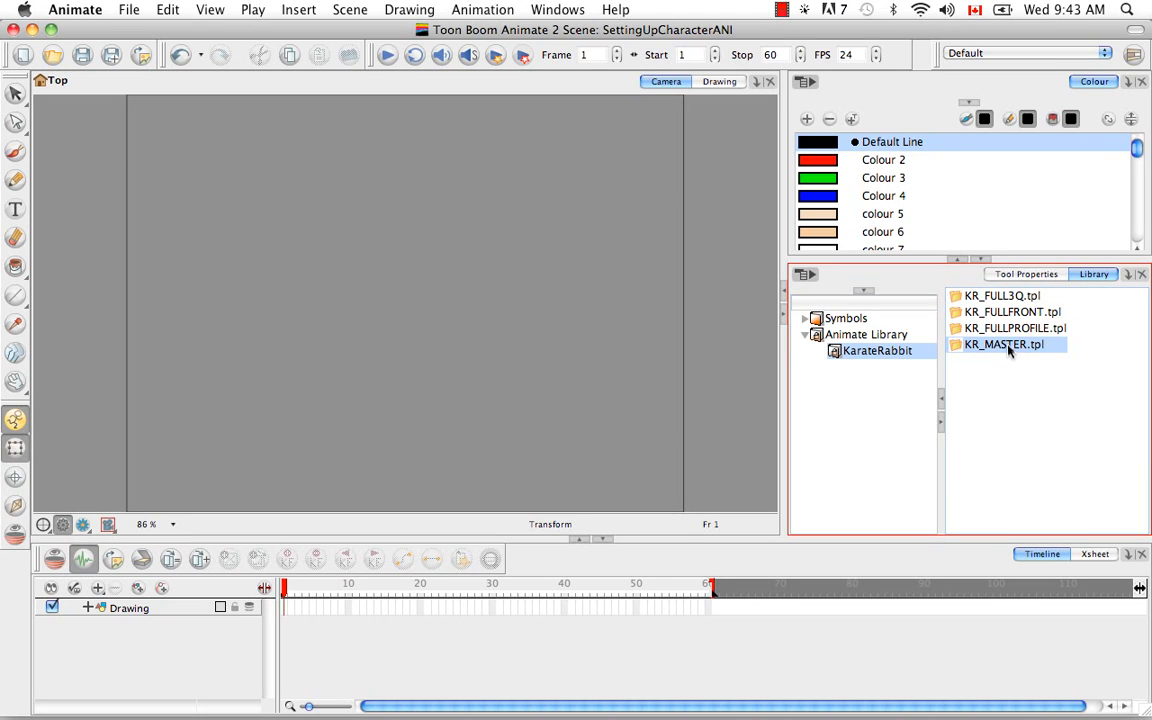
{"action": "left_click_drag", "start_coordinate": [1008, 347], "coordinate": [685, 460]}
{"action": "mouse_move", "coordinate": [396, 345]}
{"action": "left_mouse_down"}
{"action": "mouse_move", "coordinate": [206, 620]}
{"action": "mouse_move", "coordinate": [185, 604]}
{"action": "left_mouse_up"}
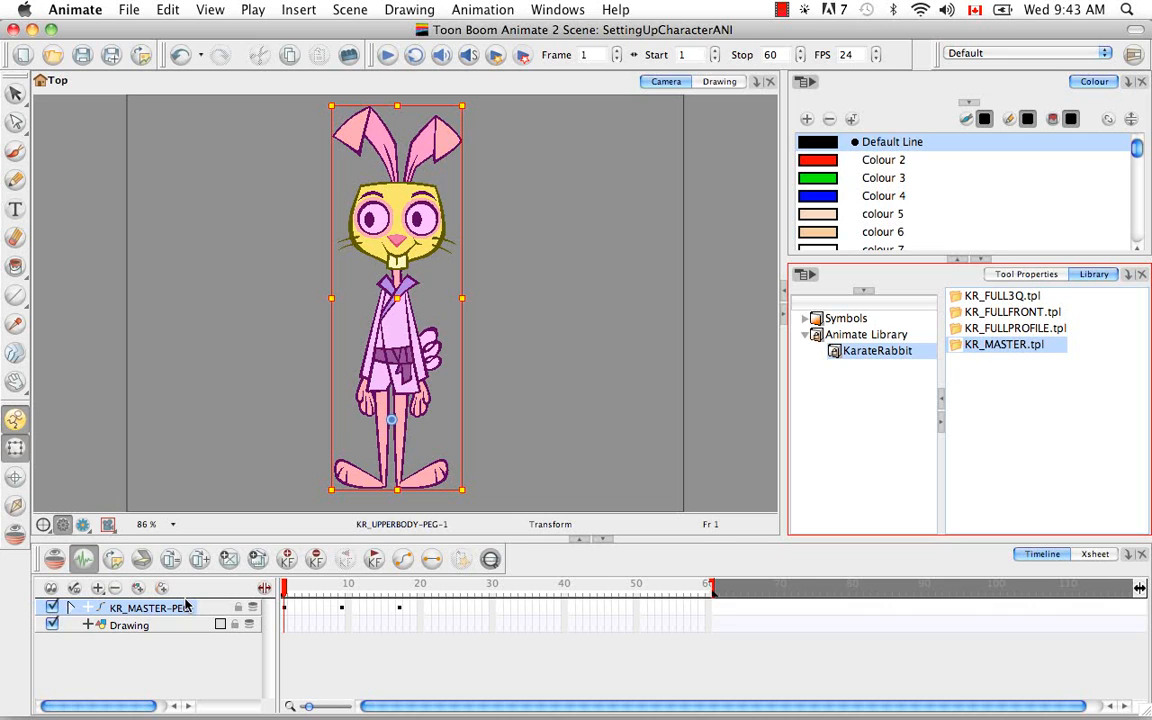
{"action": "left_click", "coordinate": [286, 592]}
{"action": "mouse_move", "coordinate": [286, 592]}
{"action": "left_mouse_down"}
{"action": "mouse_move", "coordinate": [398, 592]}
{"action": "mouse_move", "coordinate": [283, 589]}
{"action": "left_mouse_up"}
{"action": "left_click", "coordinate": [200, 672]}
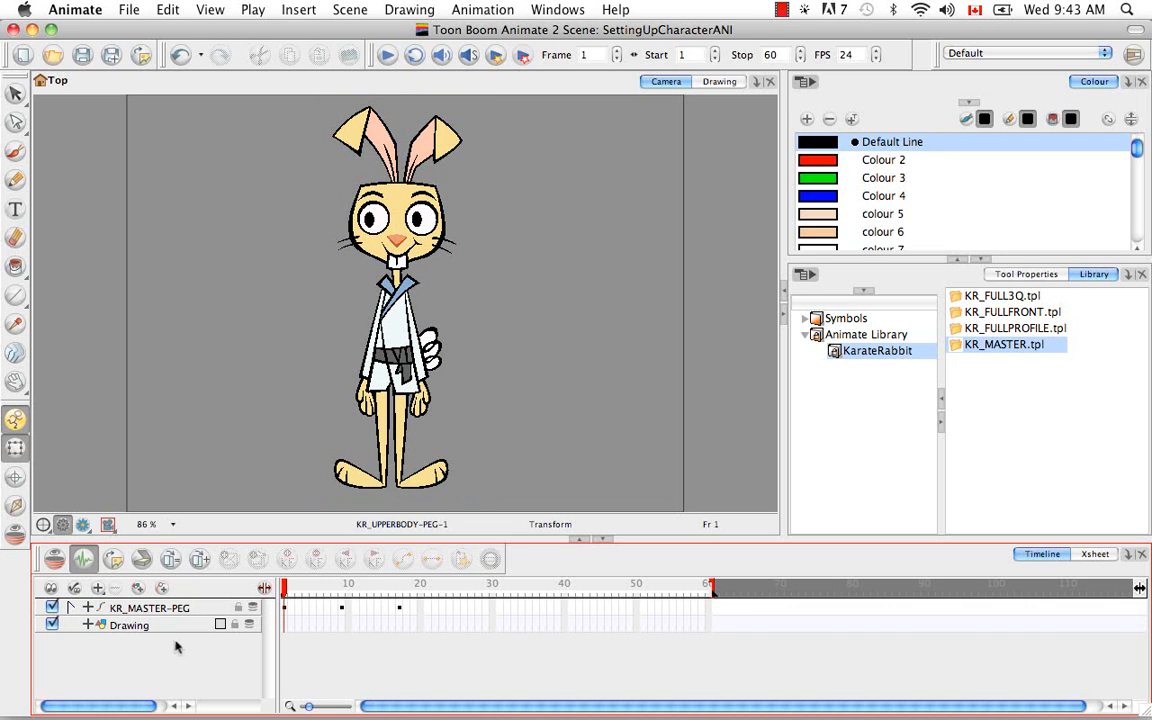
Delete the empty Drawing layer from the timeline
{"action": "left_click", "coordinate": [148, 625]}
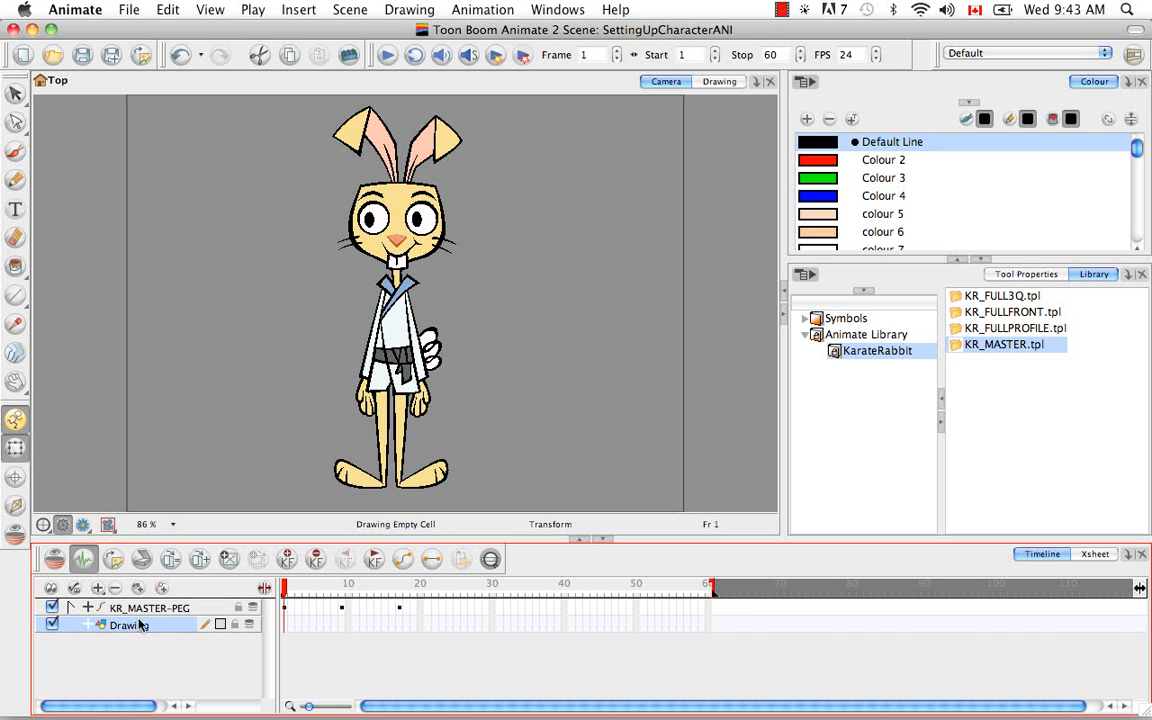
{"action": "left_click", "coordinate": [115, 589]}
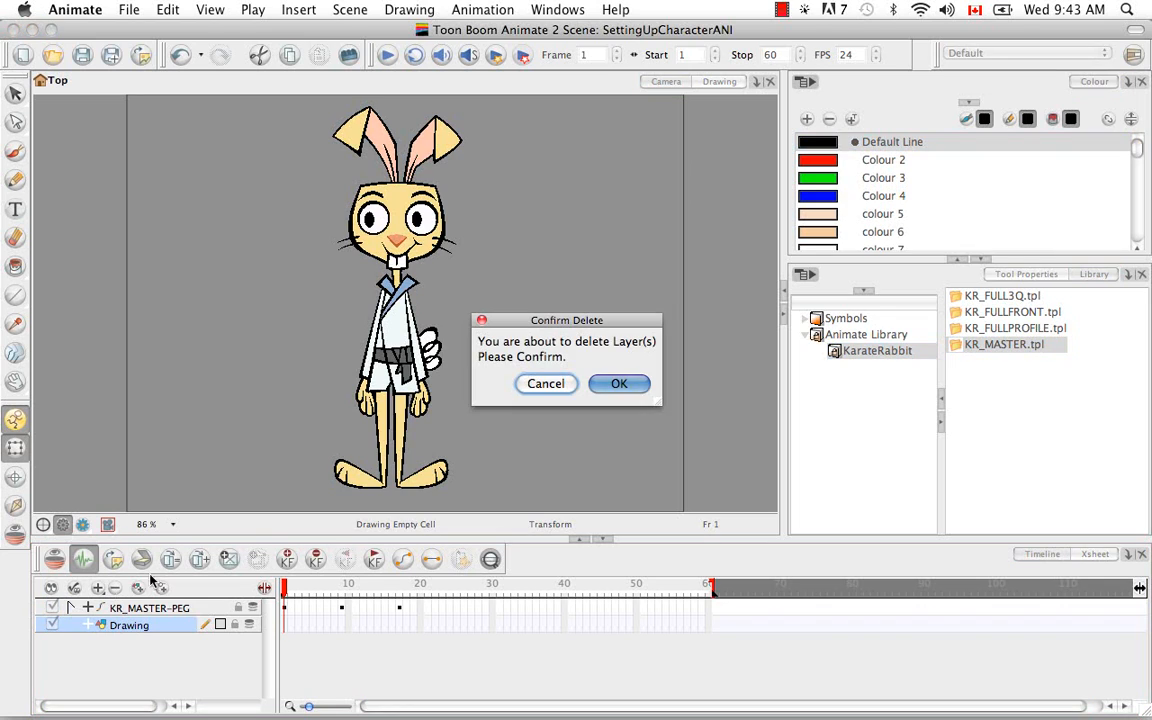
{"action": "left_click", "coordinate": [618, 383]}
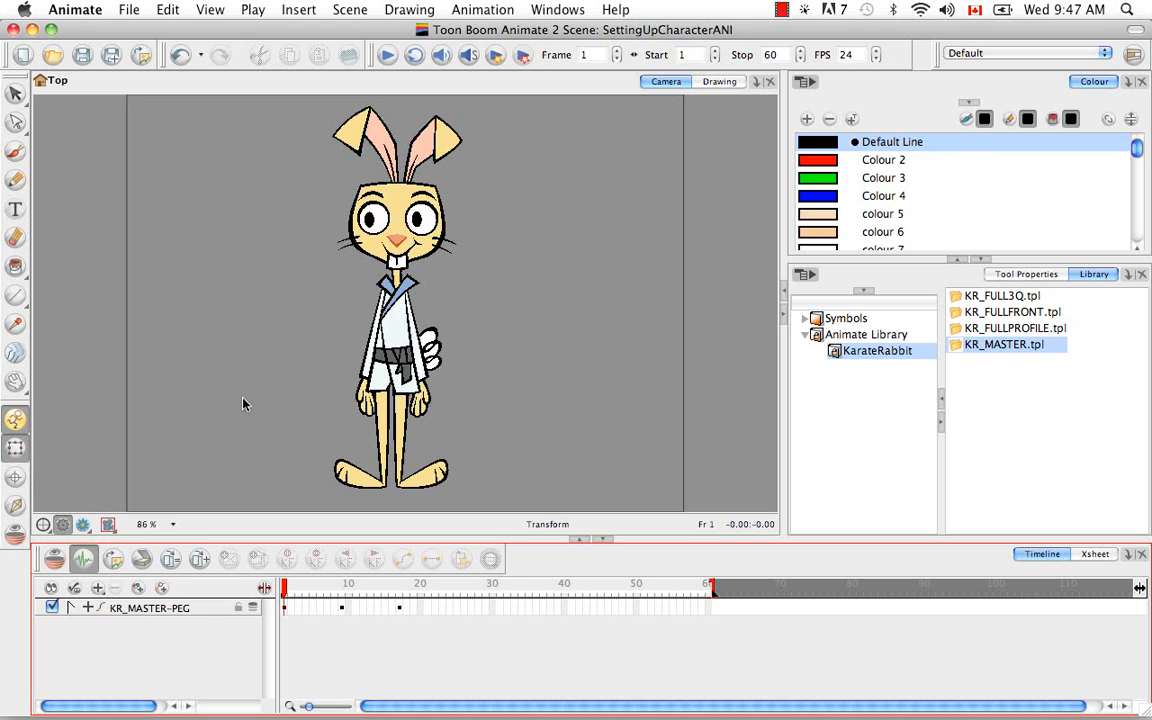
Expand the KR_MASTER-PEG hierarchy to examine its nested pegs and layers, and collapse it again
{"action": "left_click", "coordinate": [70, 607]}
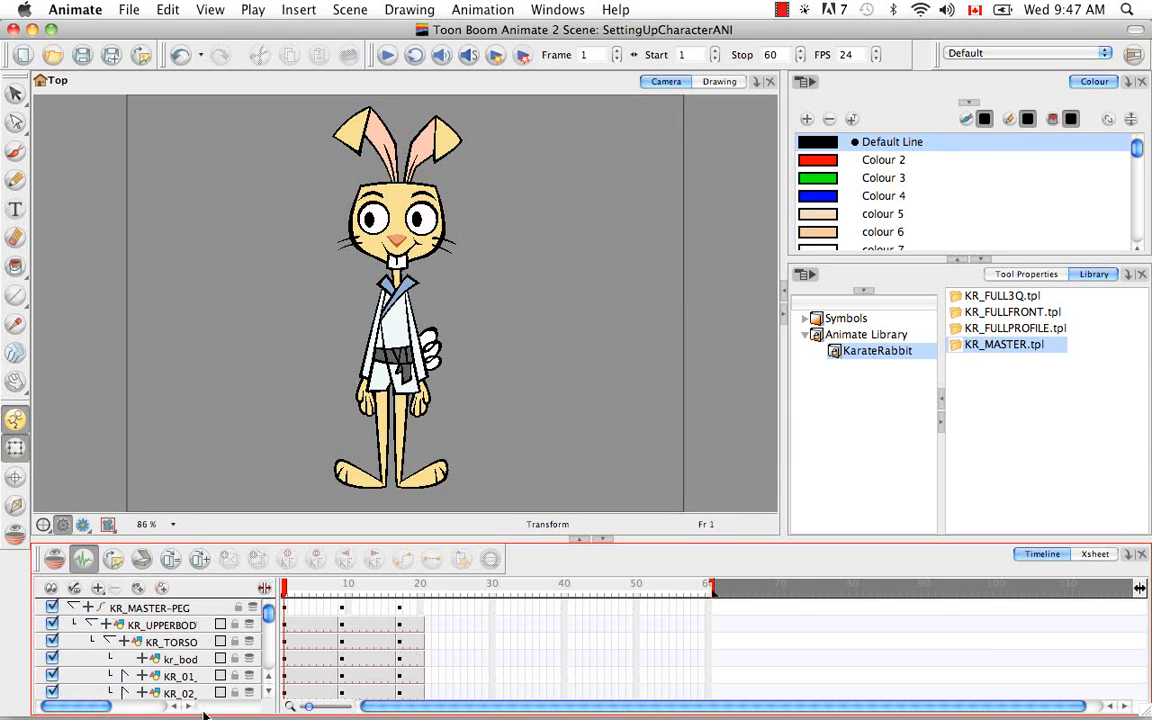
{"action": "mouse_move", "coordinate": [268, 618]}
{"action": "left_mouse_down"}
{"action": "mouse_move", "coordinate": [267, 655]}
{"action": "mouse_move", "coordinate": [275, 608]}
{"action": "left_mouse_up"}
{"action": "left_click_drag", "start_coordinate": [268, 617], "coordinate": [268, 633]}
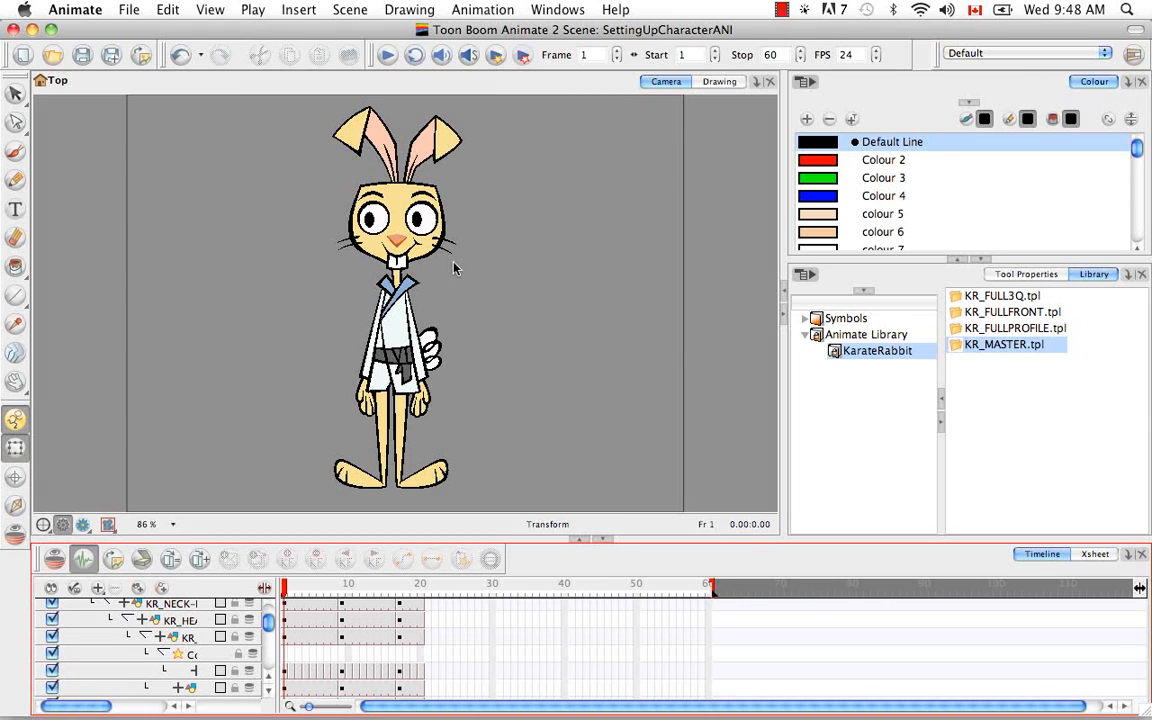
{"action": "scroll", "coordinate": [267, 618], "scroll_direction": "up", "scroll_amount": 3}
{"action": "scroll", "coordinate": [267, 618], "scroll_direction": "up", "scroll_amount": 3}
{"action": "left_click", "coordinate": [70, 607]}
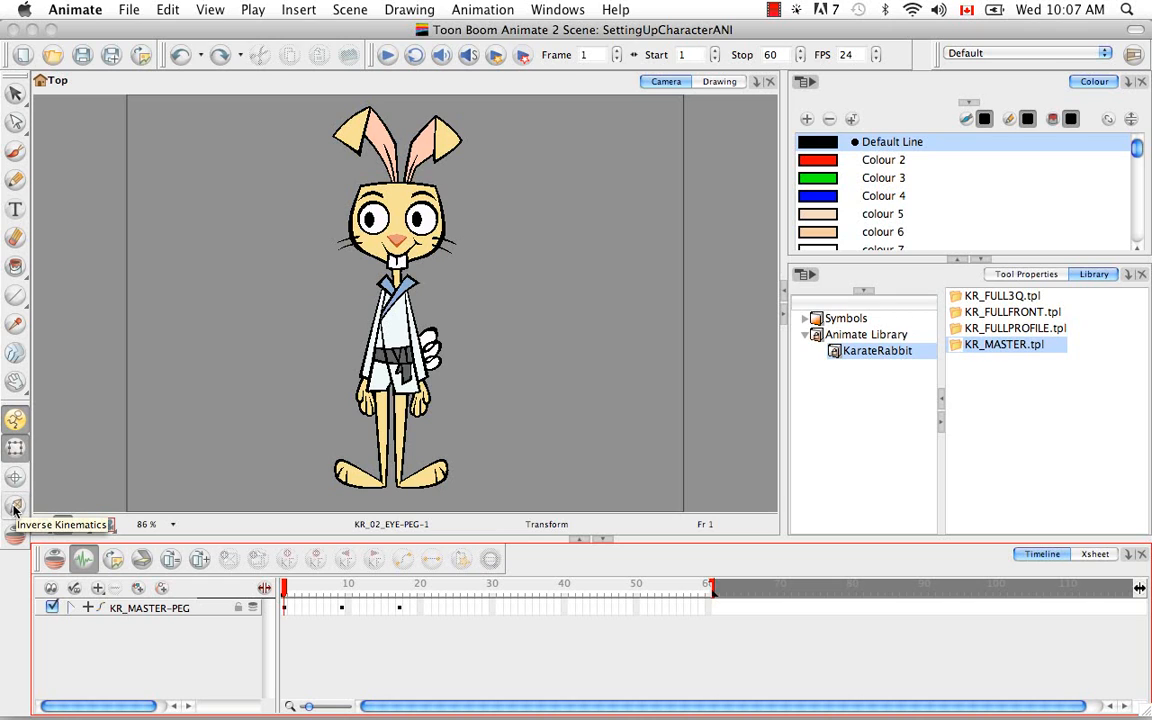
Display the inverse kinematics chain on the rabbit from its upper-body peg and enlarge the view of the tool's properties
{"action": "left_click", "coordinate": [14, 507]}
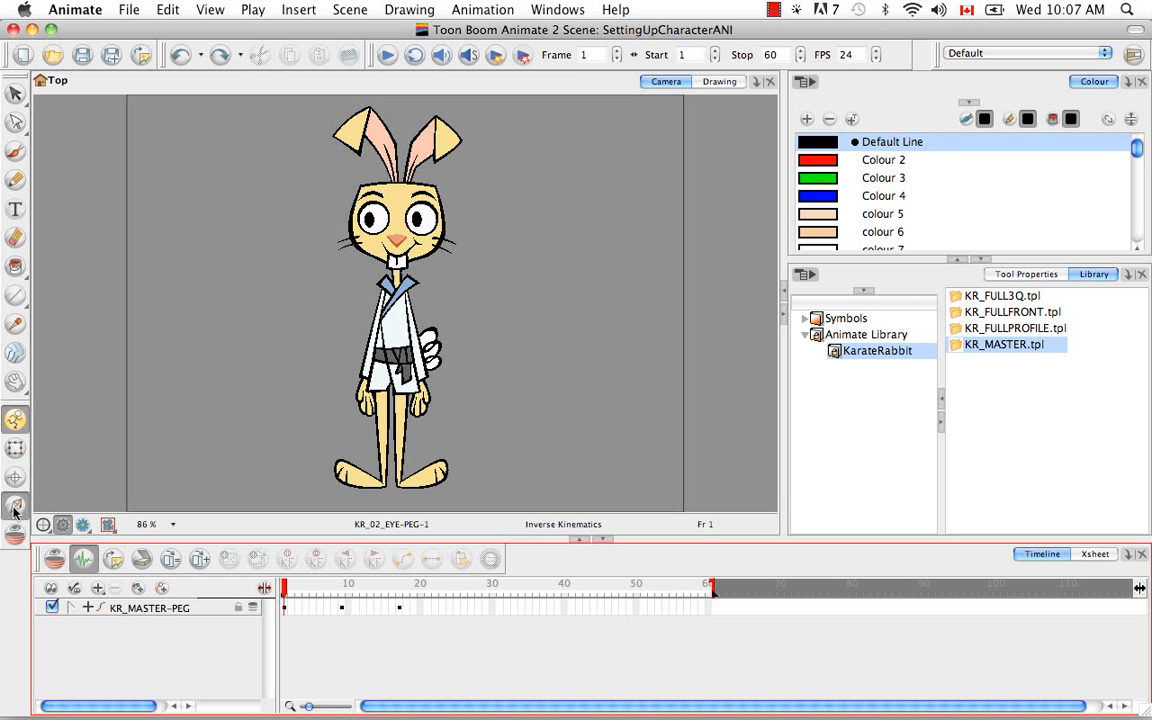
{"action": "left_click", "coordinate": [71, 609]}
{"action": "left_click", "coordinate": [165, 625]}
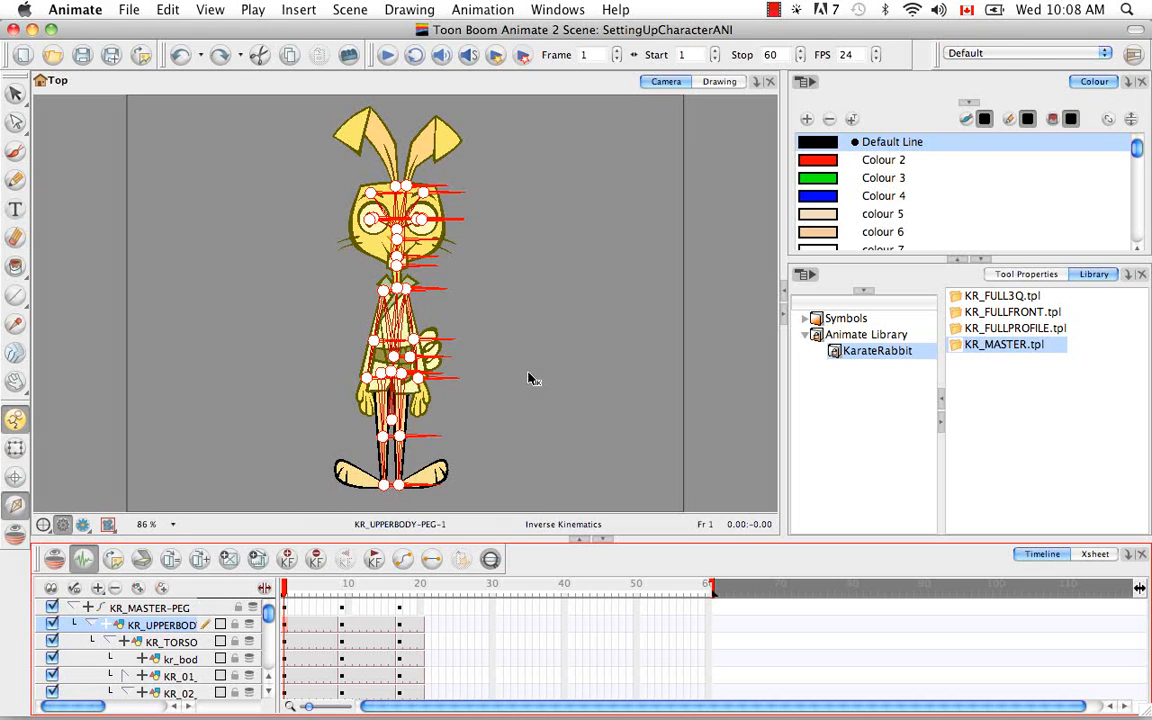
{"action": "left_click", "coordinate": [1050, 275]}
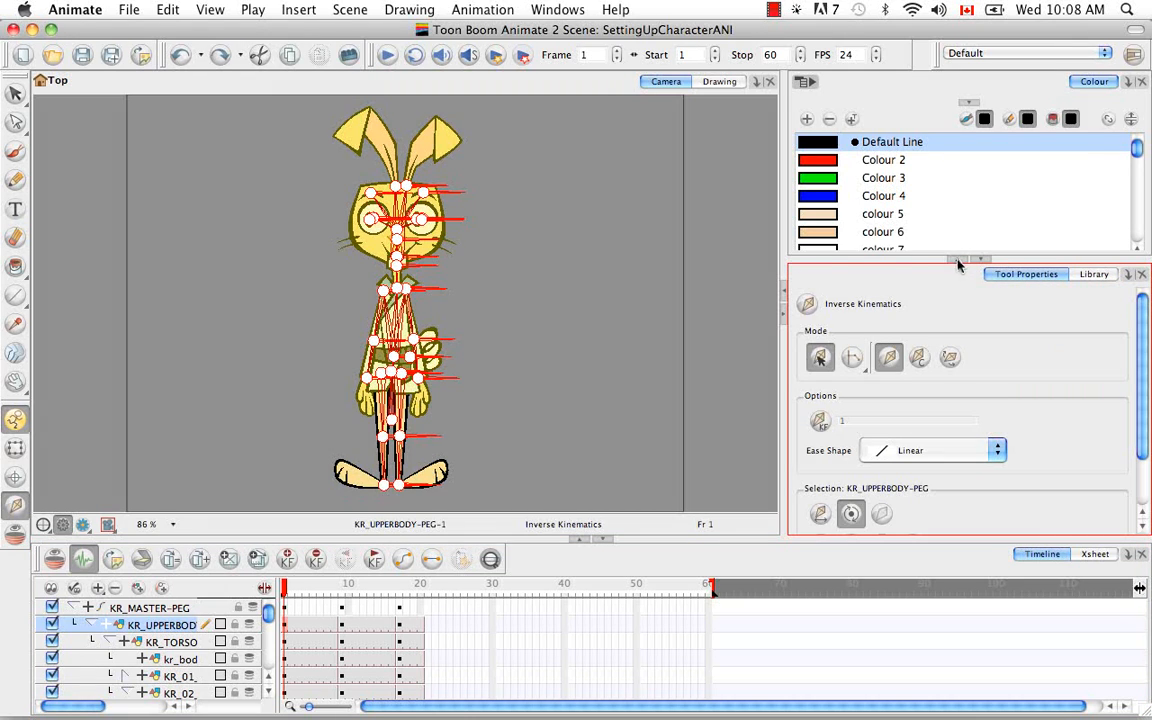
{"action": "left_click", "coordinate": [957, 261]}
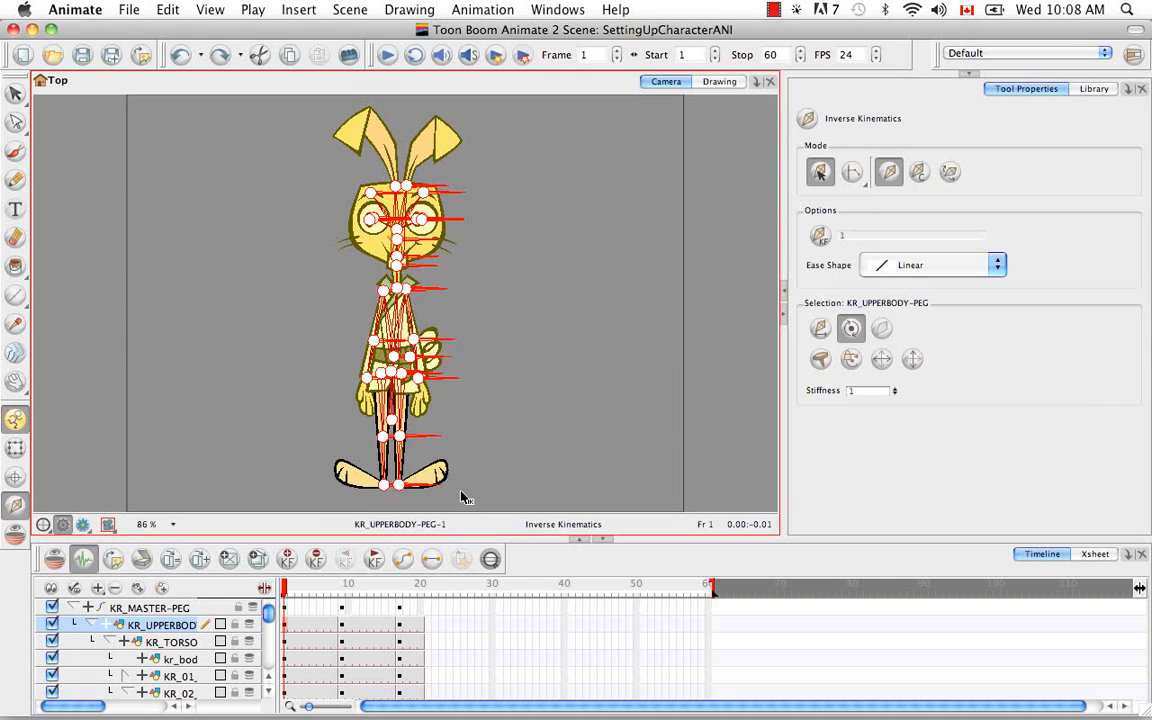
Select the kr_01_foot drawing with the Transform tool, locate its layer in the timeline, and widen the layer name area
{"action": "key", "text": "super+BackSpace"}
{"action": "key", "text": "super+equal"}
{"action": "key", "text": "super+equal"}
{"action": "key", "text": "super+equal"}
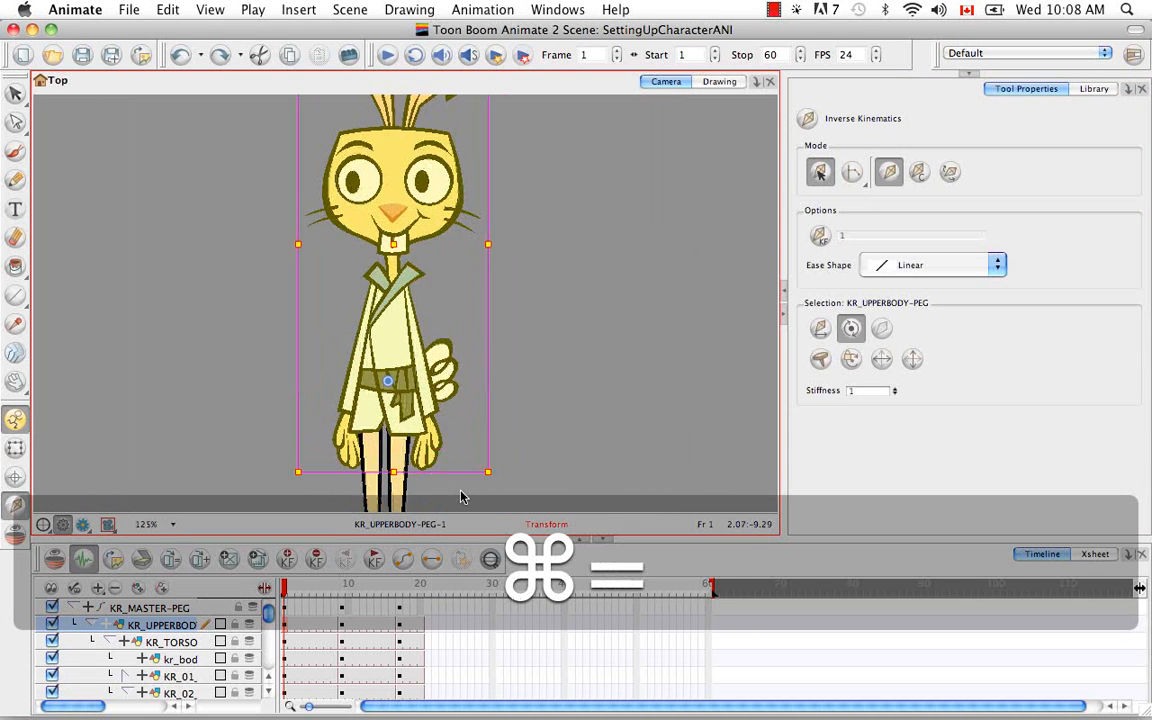
{"action": "key", "text": "space"}
{"action": "left_click_drag", "start_coordinate": [465, 497], "coordinate": [432, 361]}
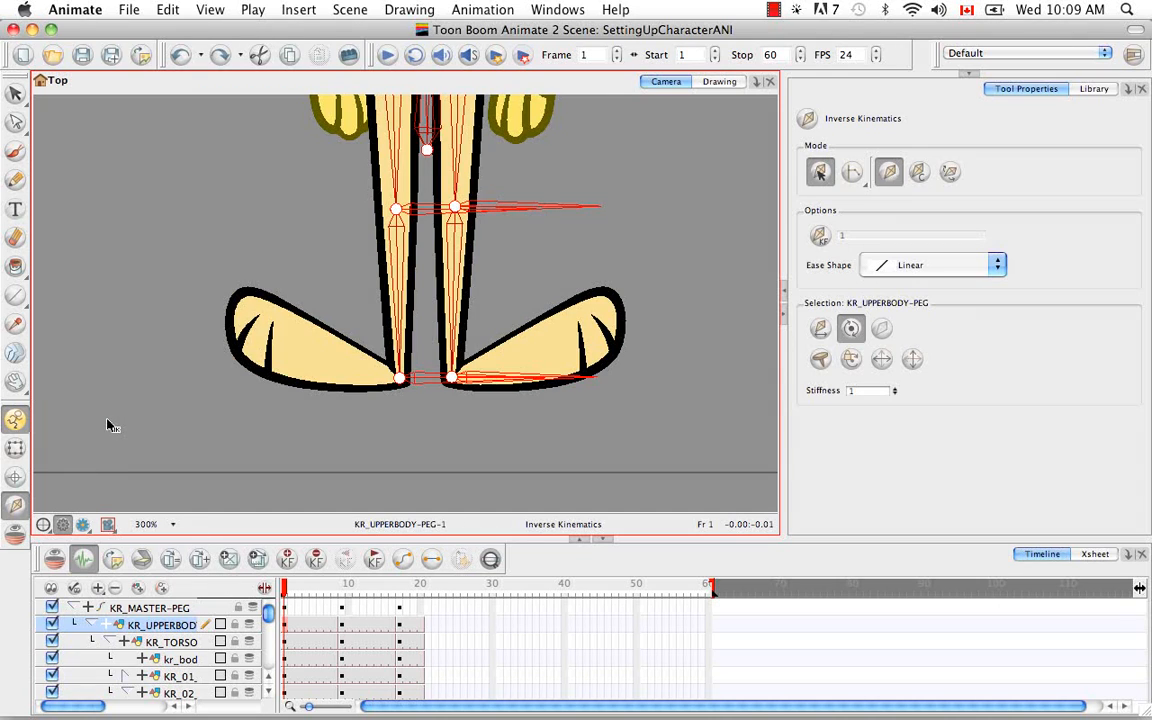
{"action": "left_click", "coordinate": [16, 450]}
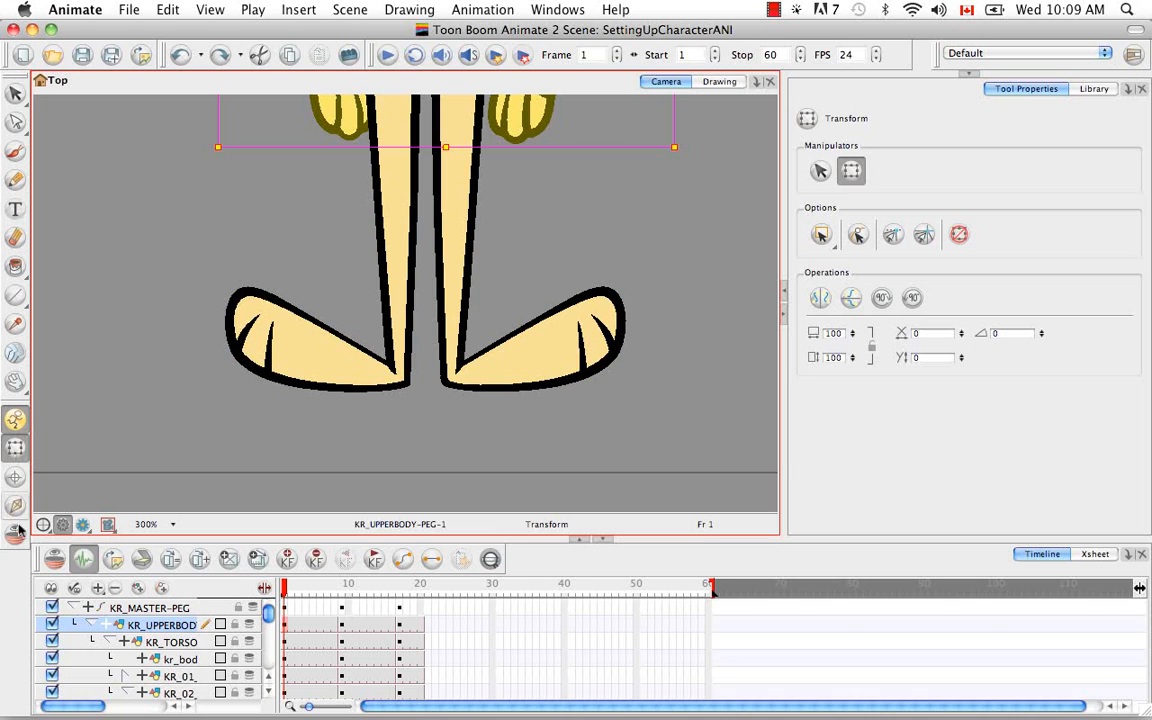
{"action": "left_click", "coordinate": [313, 367]}
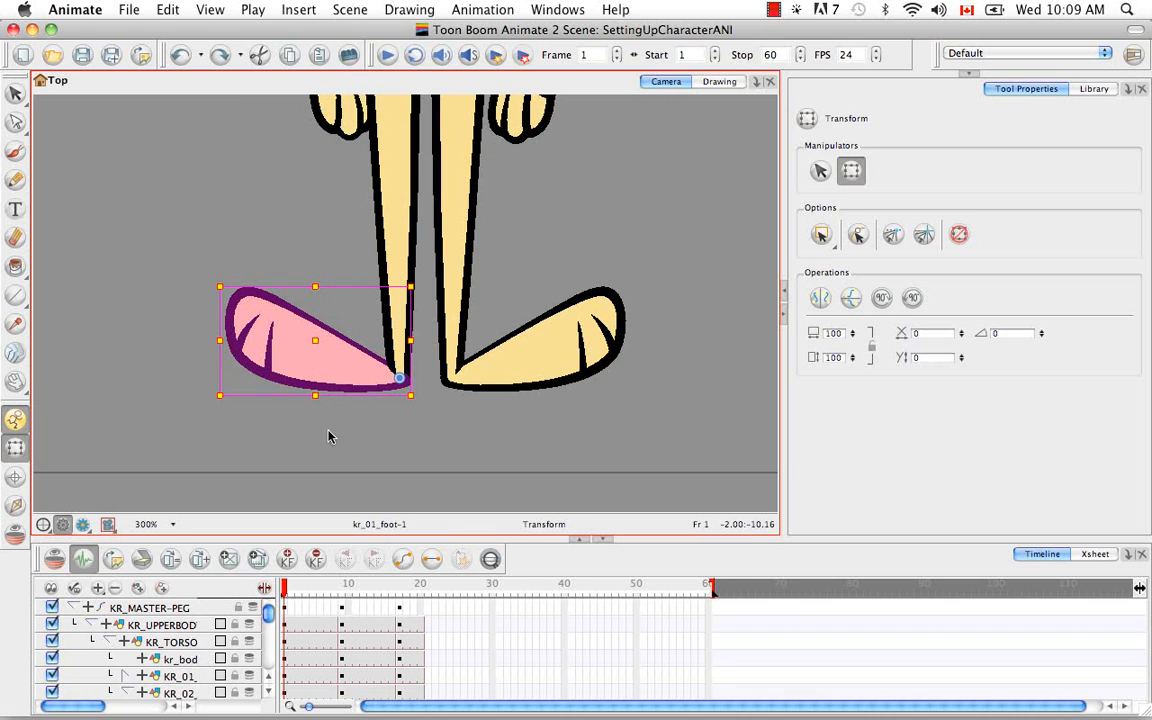
{"action": "left_click", "coordinate": [491, 560]}
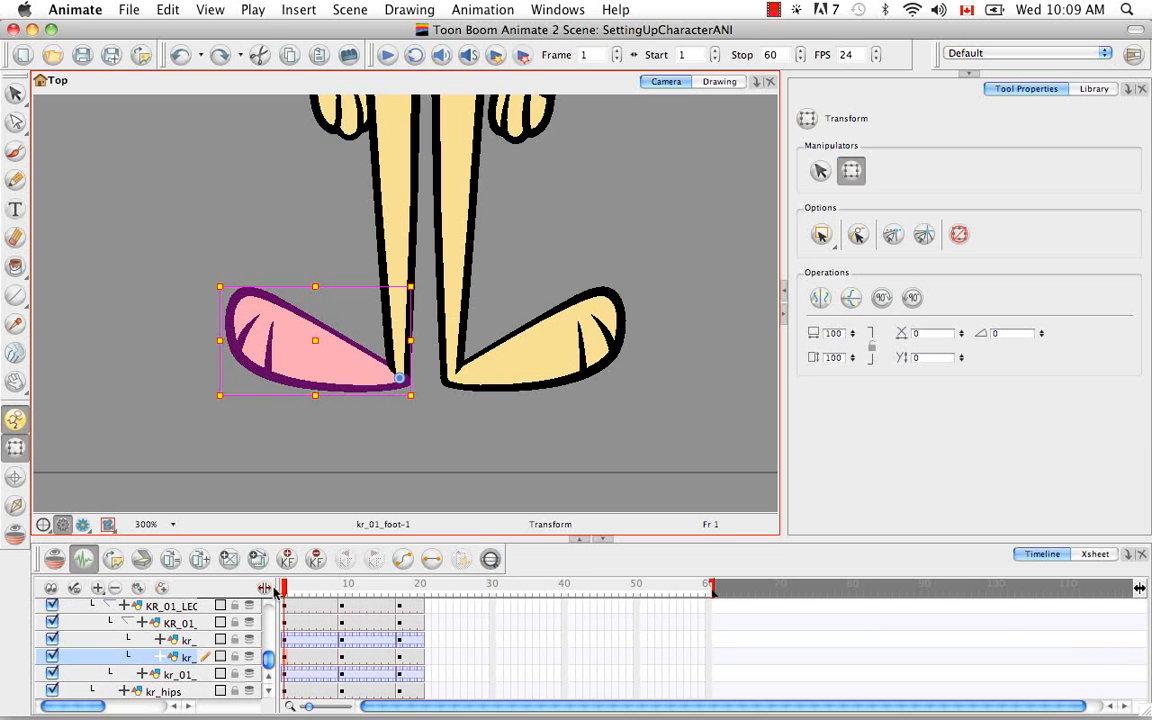
{"action": "left_click_drag", "start_coordinate": [275, 587], "coordinate": [357, 587]}
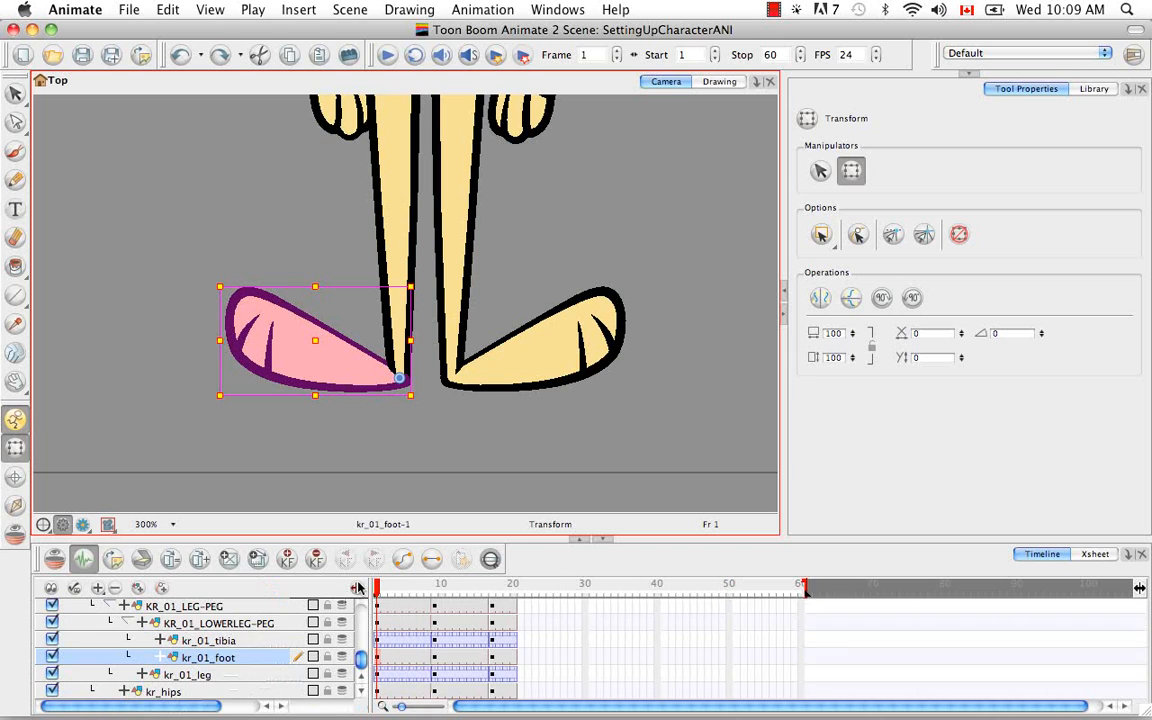
Check the KR_01_LOWERLEG-PEG and kr_01_foot layers, and exclude kr_01_tibia from inverse kinematics
{"action": "left_click", "coordinate": [248, 624]}
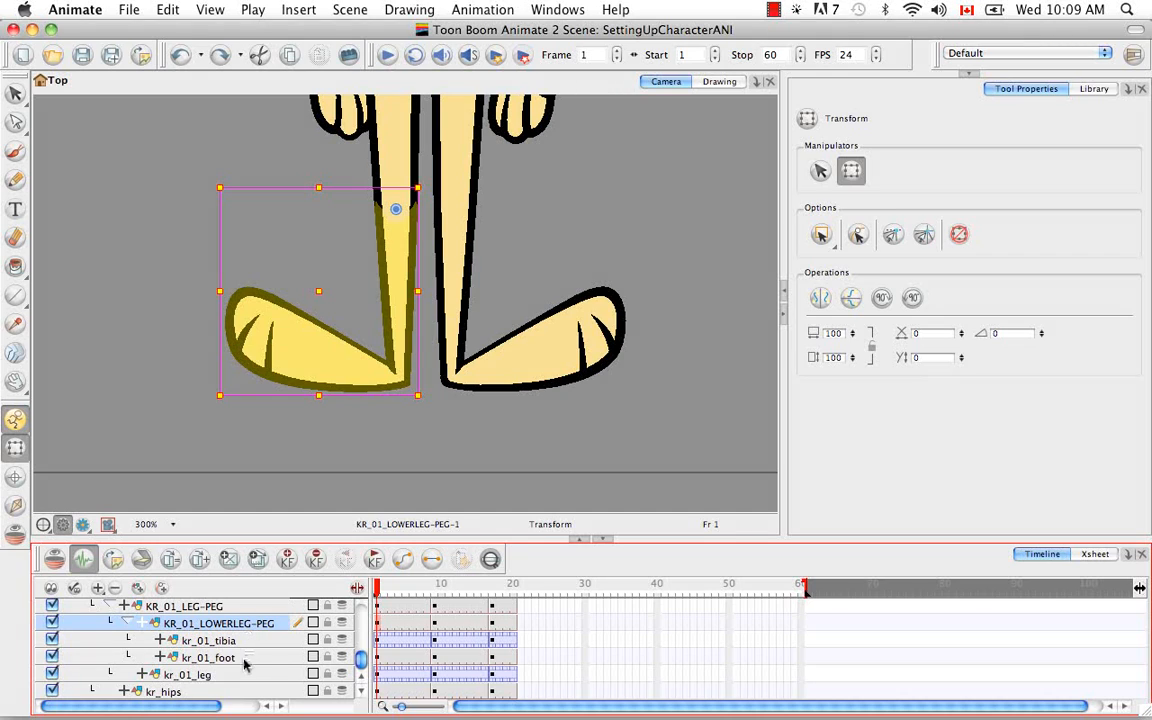
{"action": "left_click", "coordinate": [245, 659]}
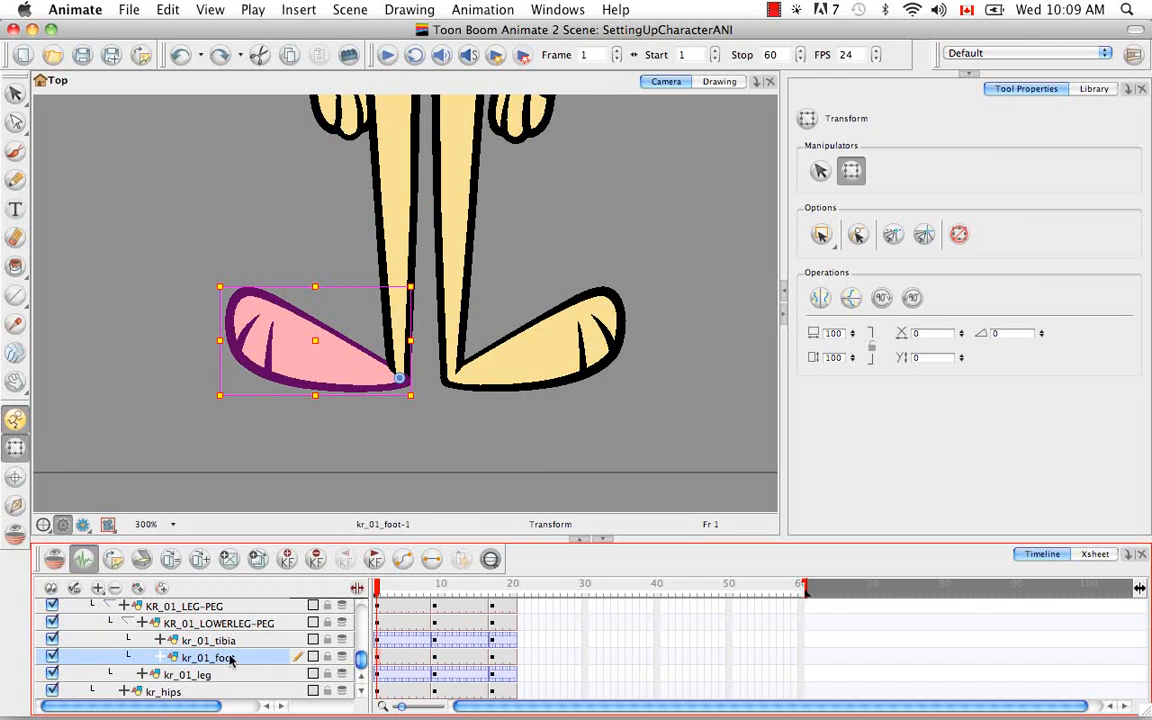
{"action": "left_click", "coordinate": [15, 505]}
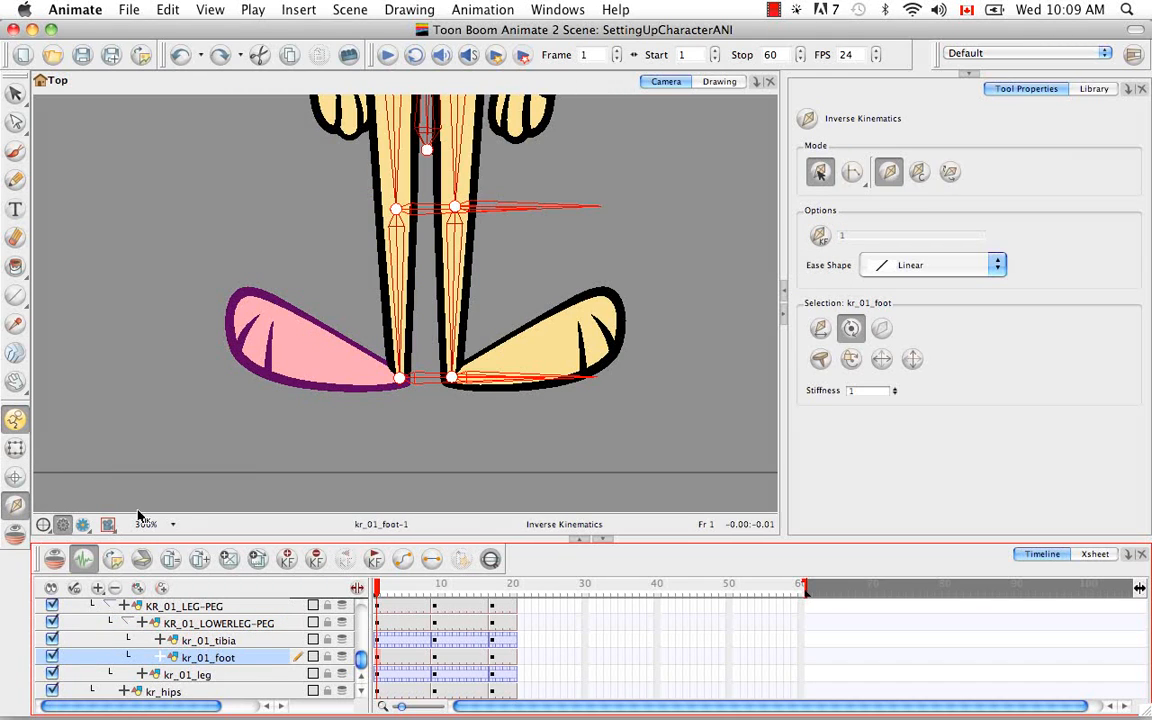
{"action": "left_click", "coordinate": [241, 641]}
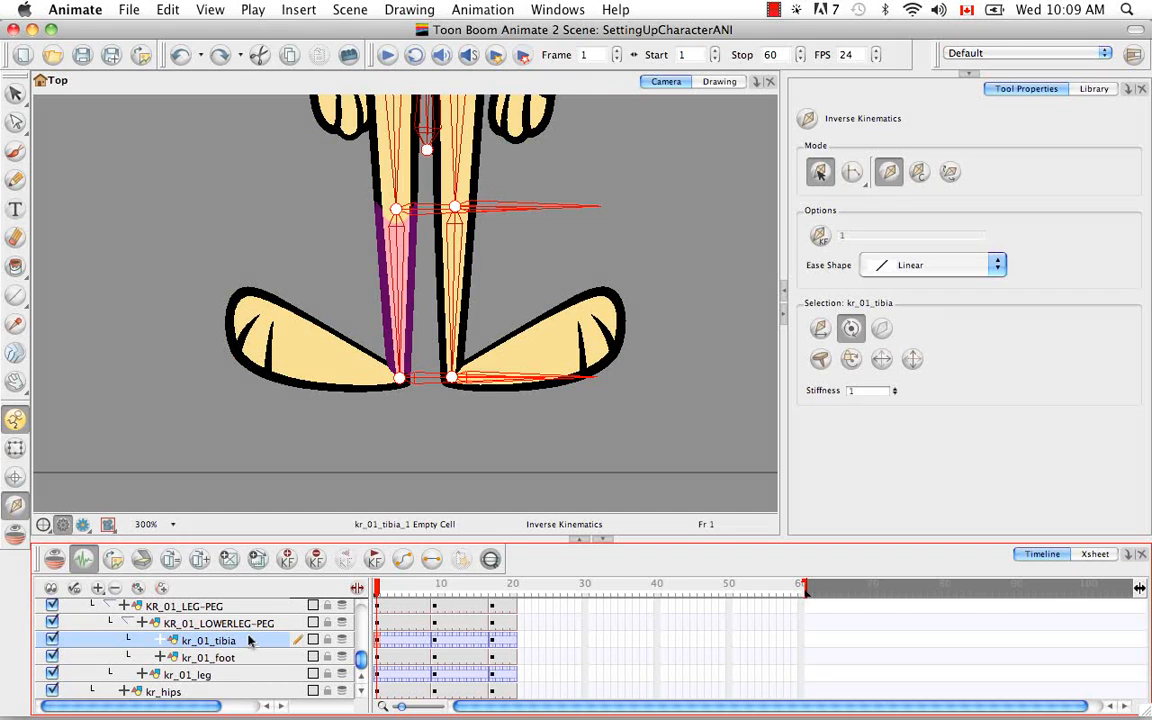
{"action": "left_click", "coordinate": [253, 623]}
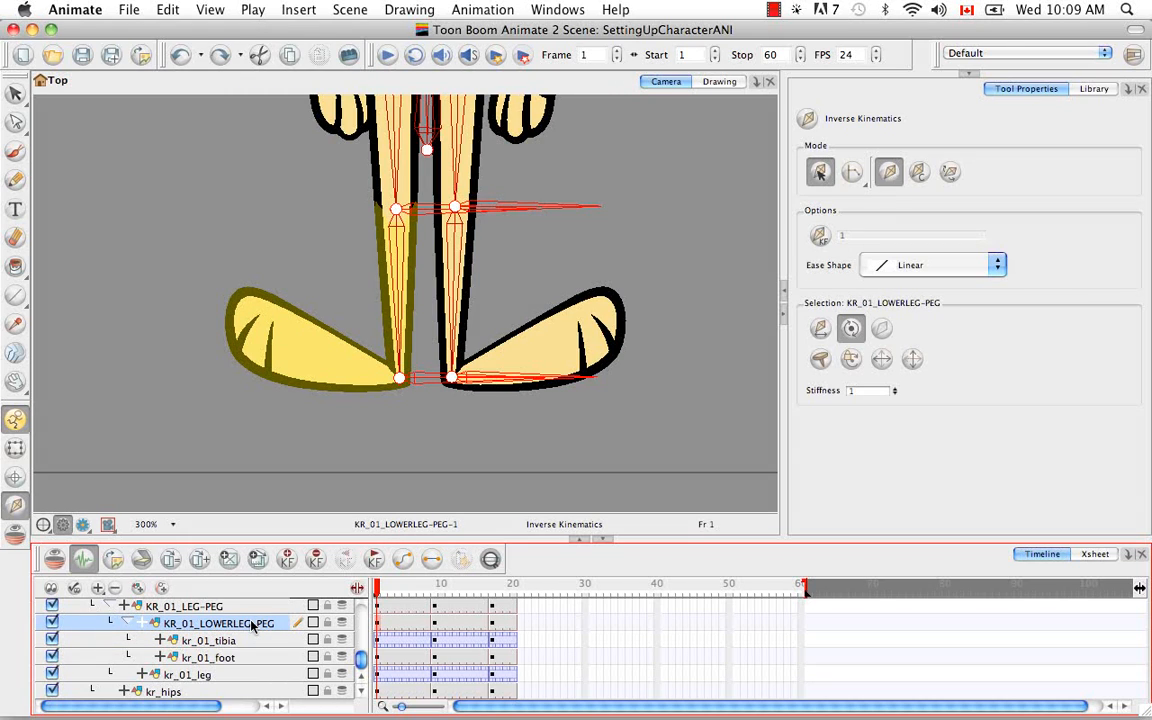
{"action": "left_click", "coordinate": [249, 641]}
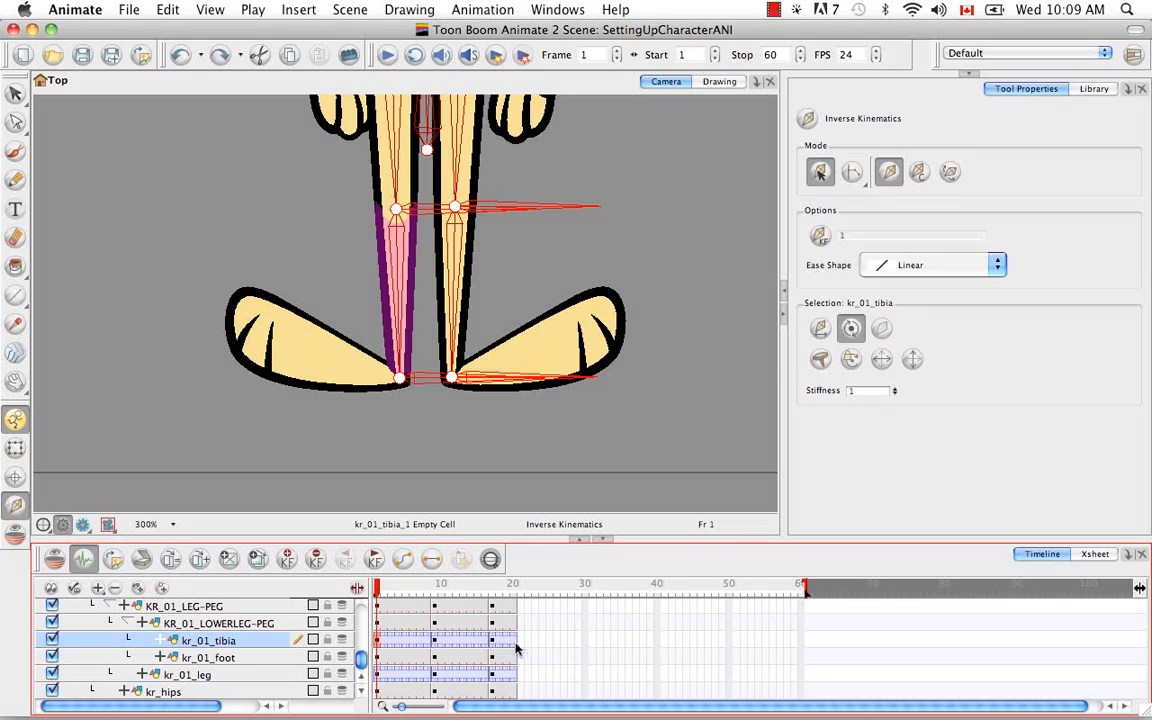
{"action": "left_click", "coordinate": [883, 329]}
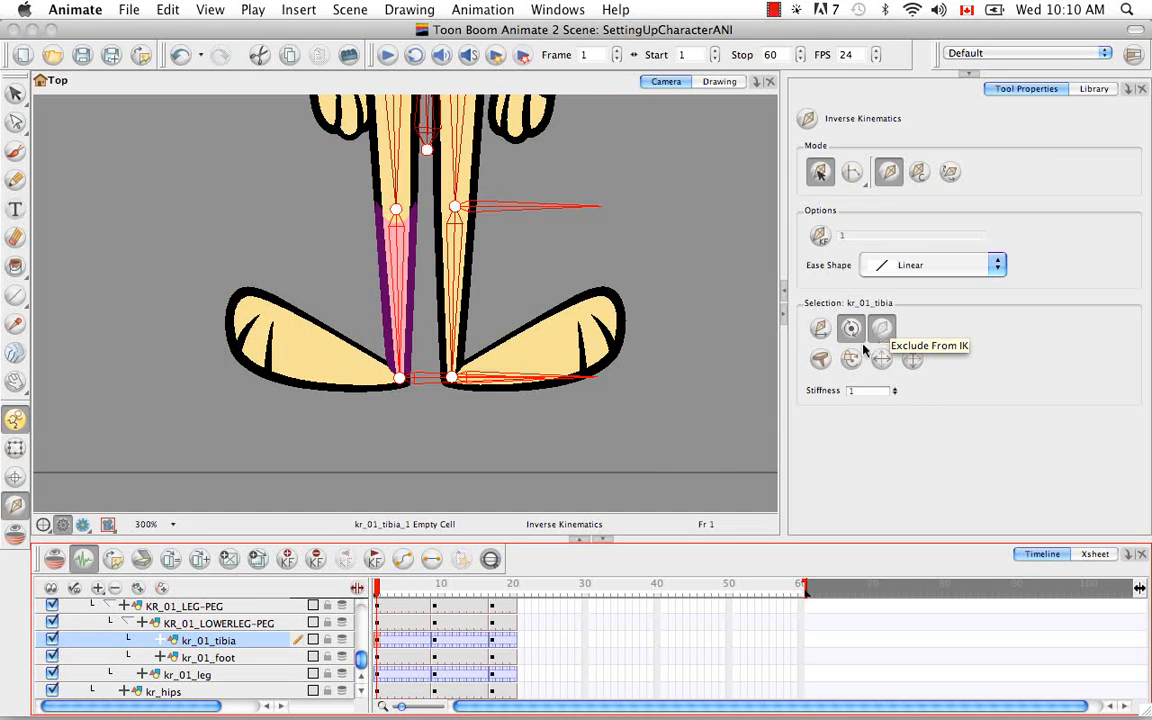
Compare kr_01_leg with its parent KR_01_LEG-PEG, and exclude kr_01_leg from inverse kinematics
{"action": "left_click", "coordinate": [240, 625]}
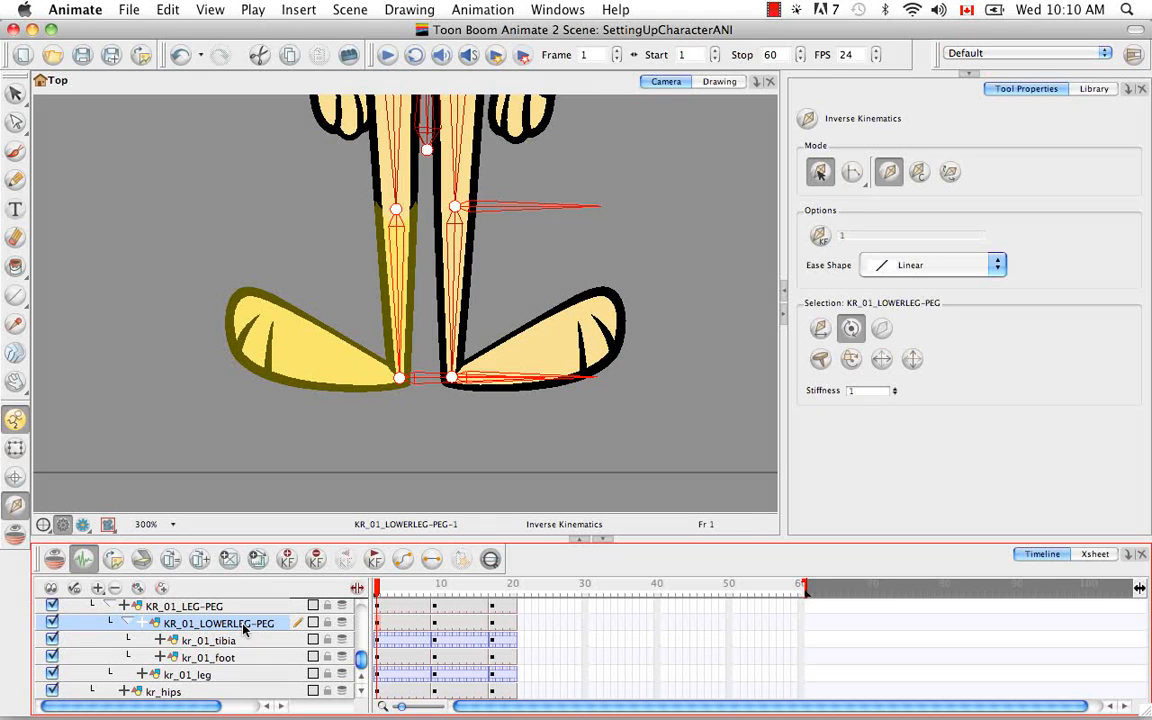
{"action": "key", "text": "b"}
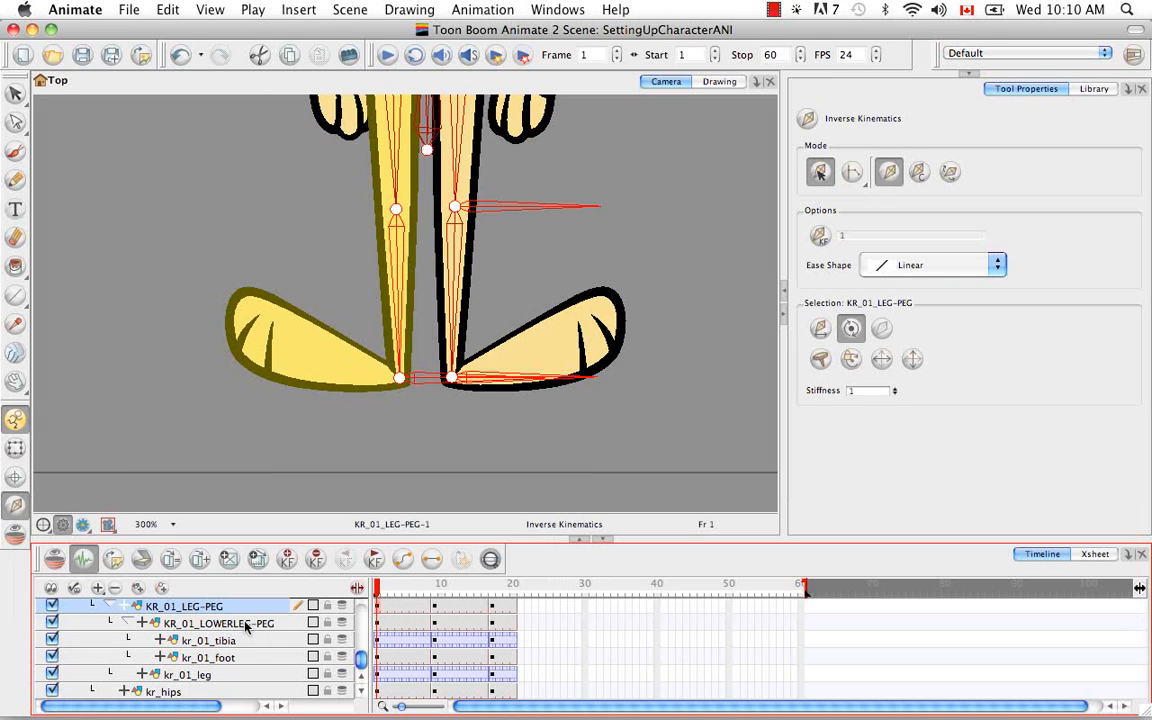
{"action": "key", "text": "space"}
{"action": "left_click_drag", "start_coordinate": [540, 244], "coordinate": [543, 344]}
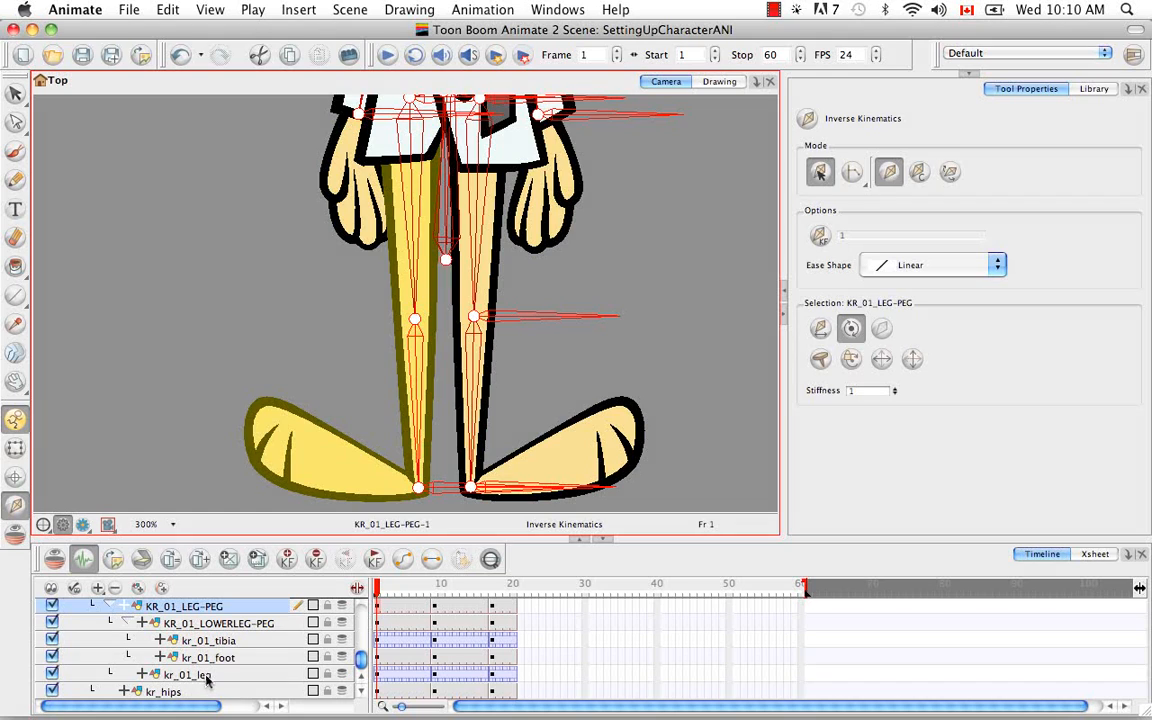
{"action": "left_click", "coordinate": [190, 675]}
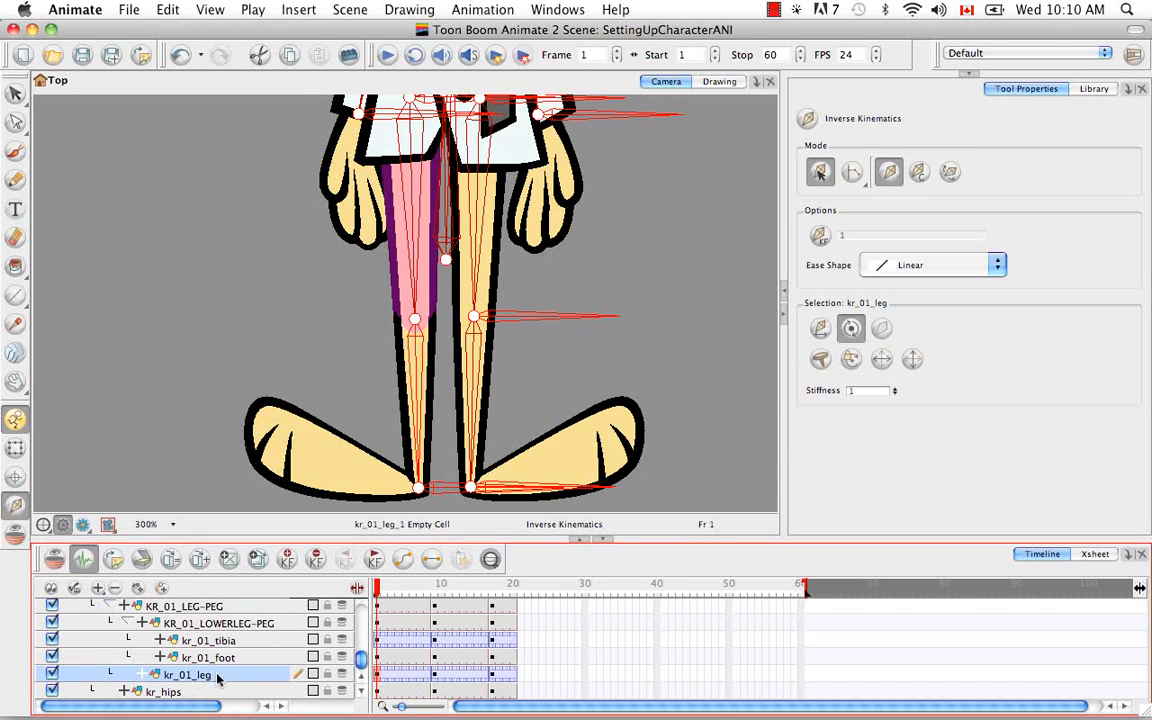
{"action": "left_click", "coordinate": [229, 607]}
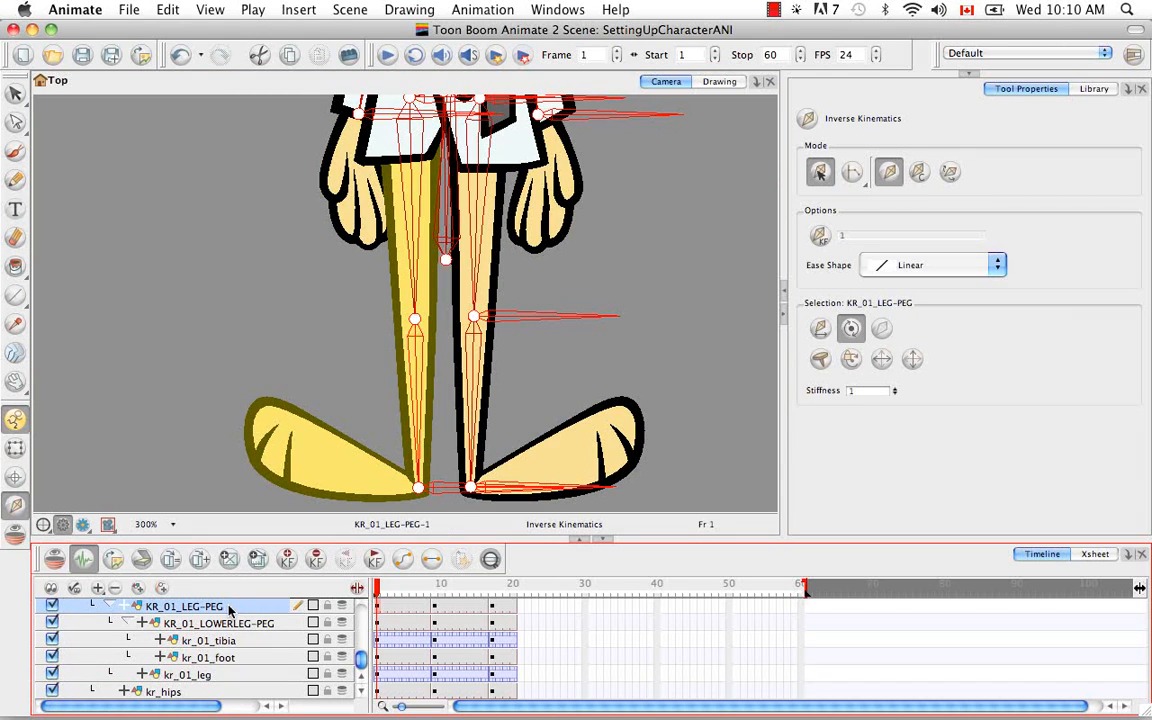
{"action": "left_click", "coordinate": [218, 677]}
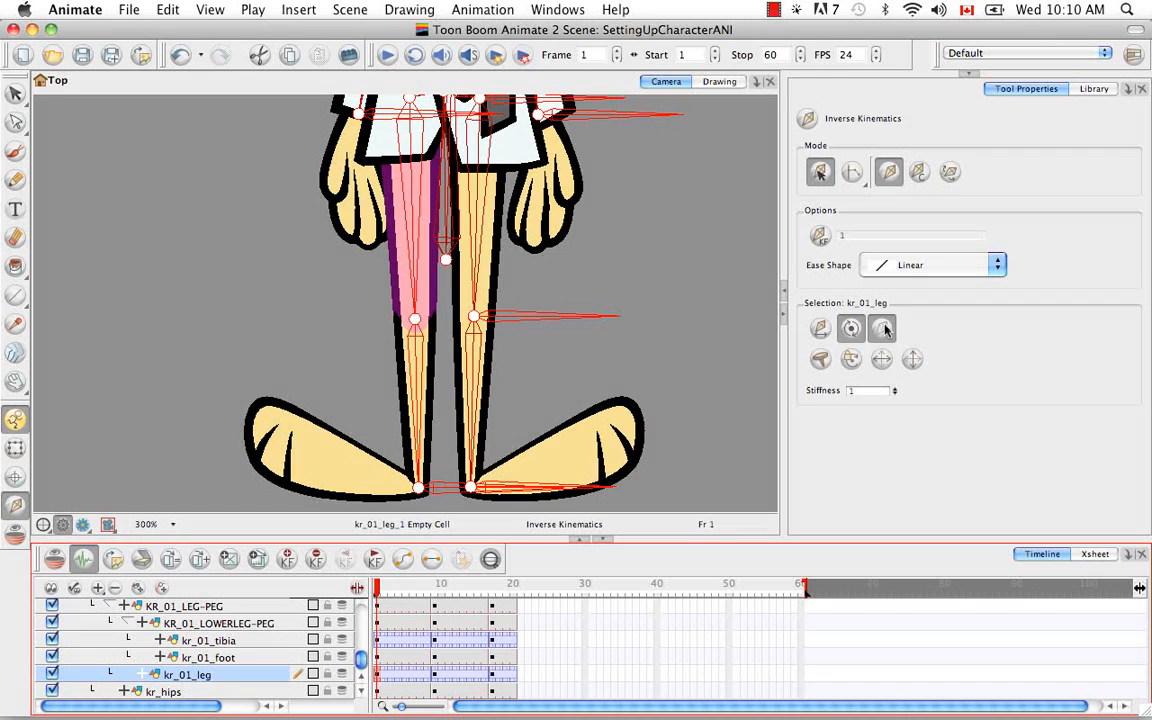
Select the kr_01_eyebrow drawing on the rabbit's face with the Transform tool and locate its layer in the timeline
{"action": "left_click", "coordinate": [140, 607]}
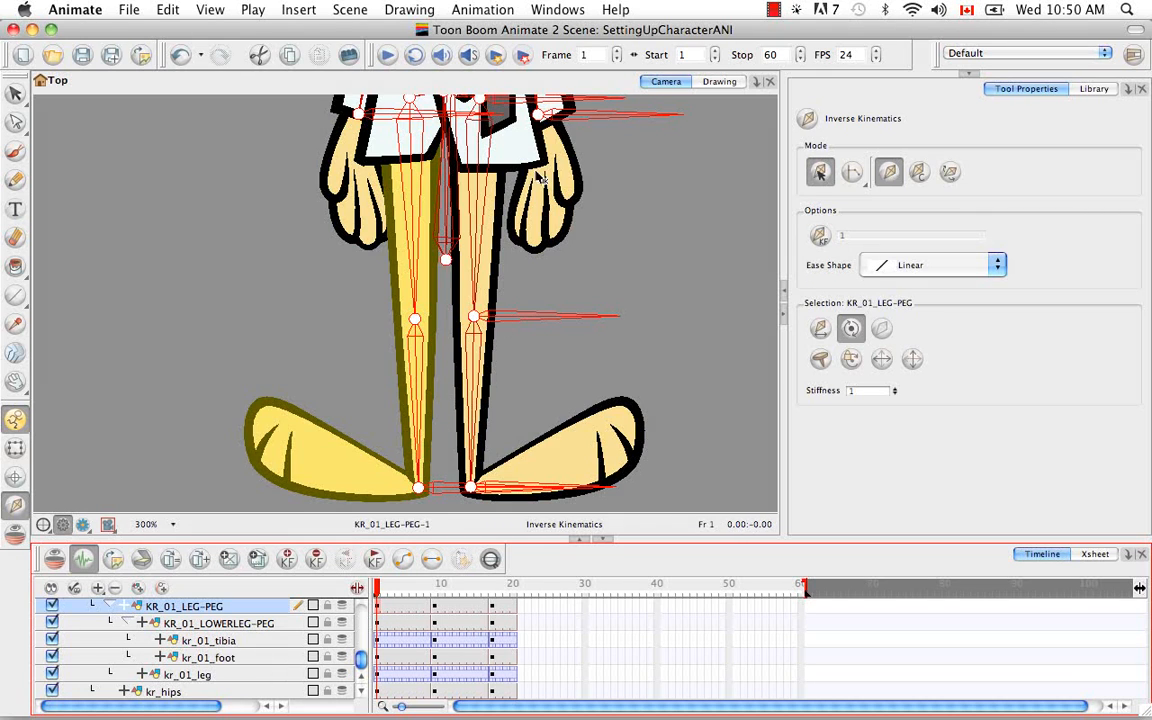
{"action": "key", "text": "space"}
{"action": "left_click_drag", "start_coordinate": [541, 178], "coordinate": [517, 349]}
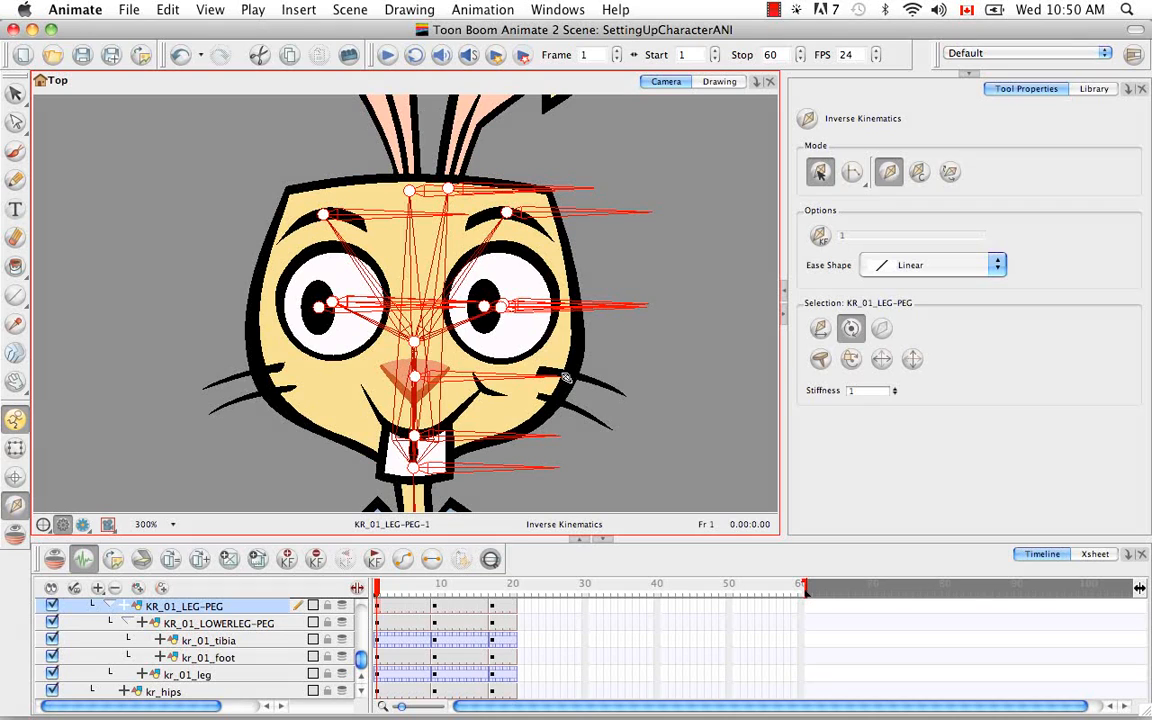
{"action": "left_click", "coordinate": [15, 447]}
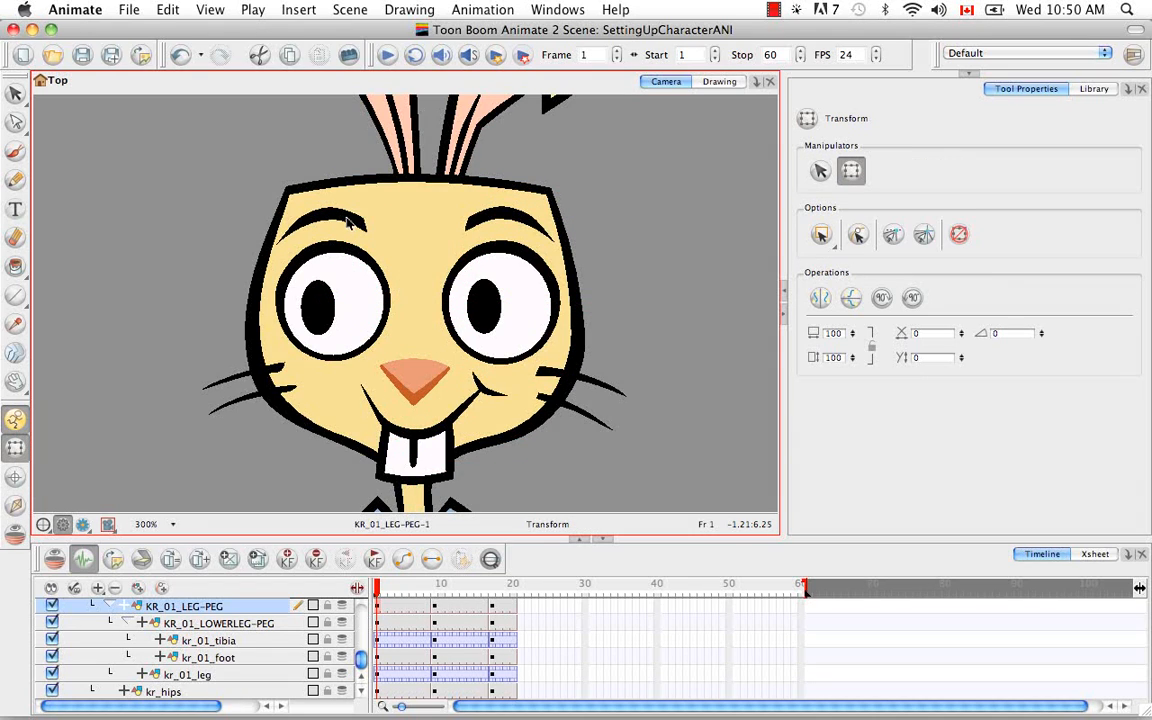
{"action": "left_click", "coordinate": [311, 206]}
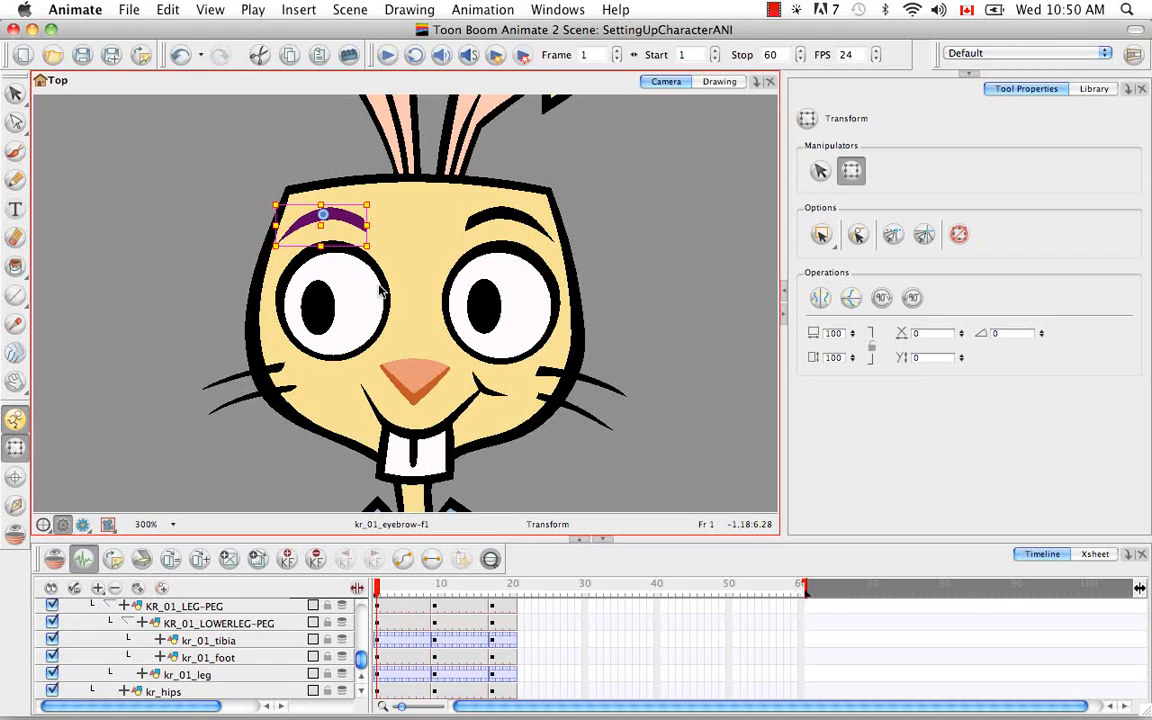
{"action": "left_click", "coordinate": [490, 560]}
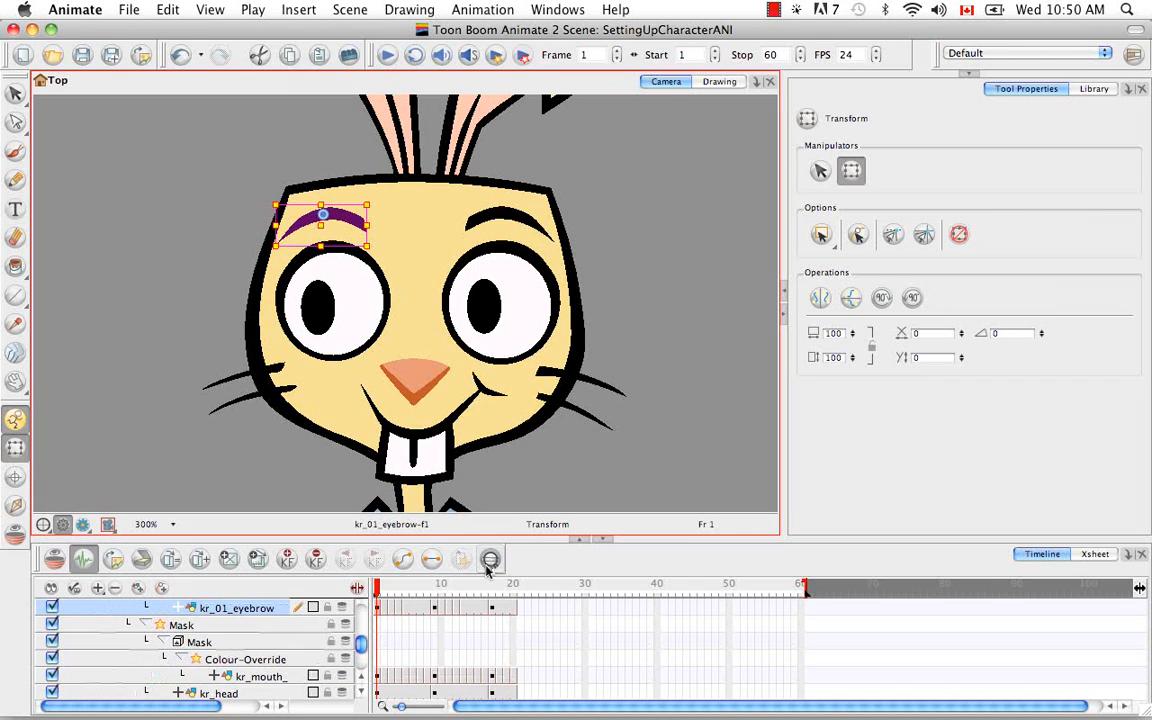
{"action": "scroll", "coordinate": [363, 683], "scroll_direction": "up", "scroll_amount": 4}
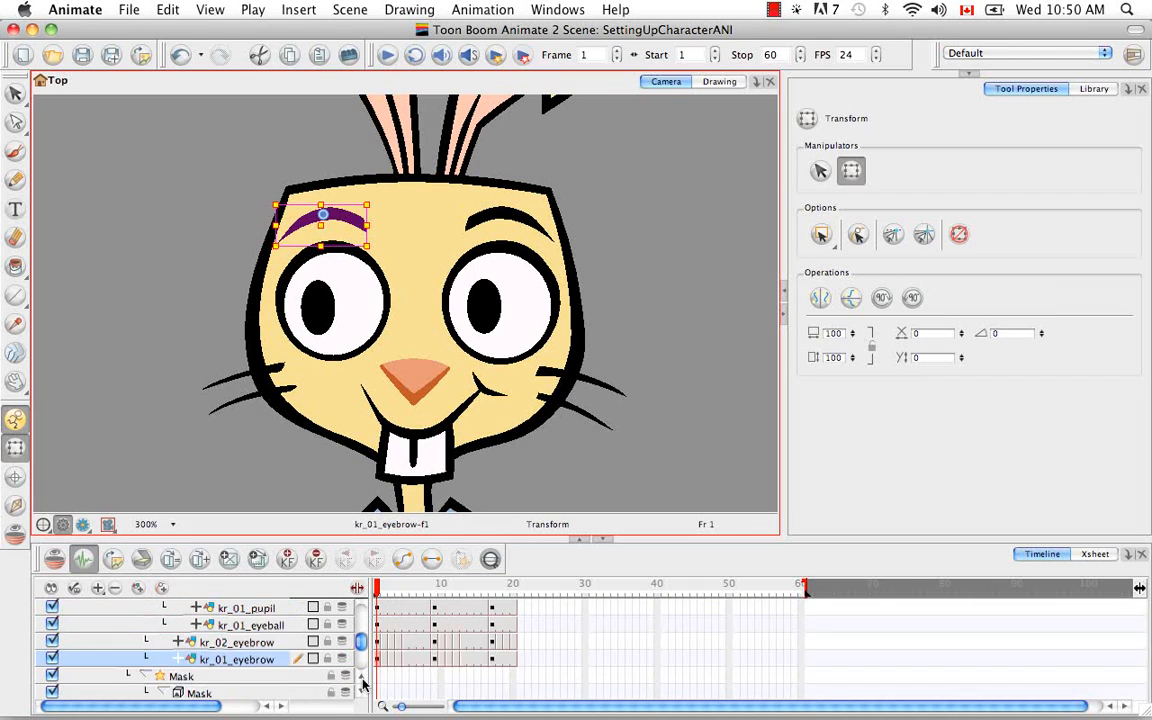
Exclude both eyebrow drawings, kr_01_eyebrow and kr_02_eyebrow, from the inverse kinematics chain
{"action": "left_click", "coordinate": [15, 507]}
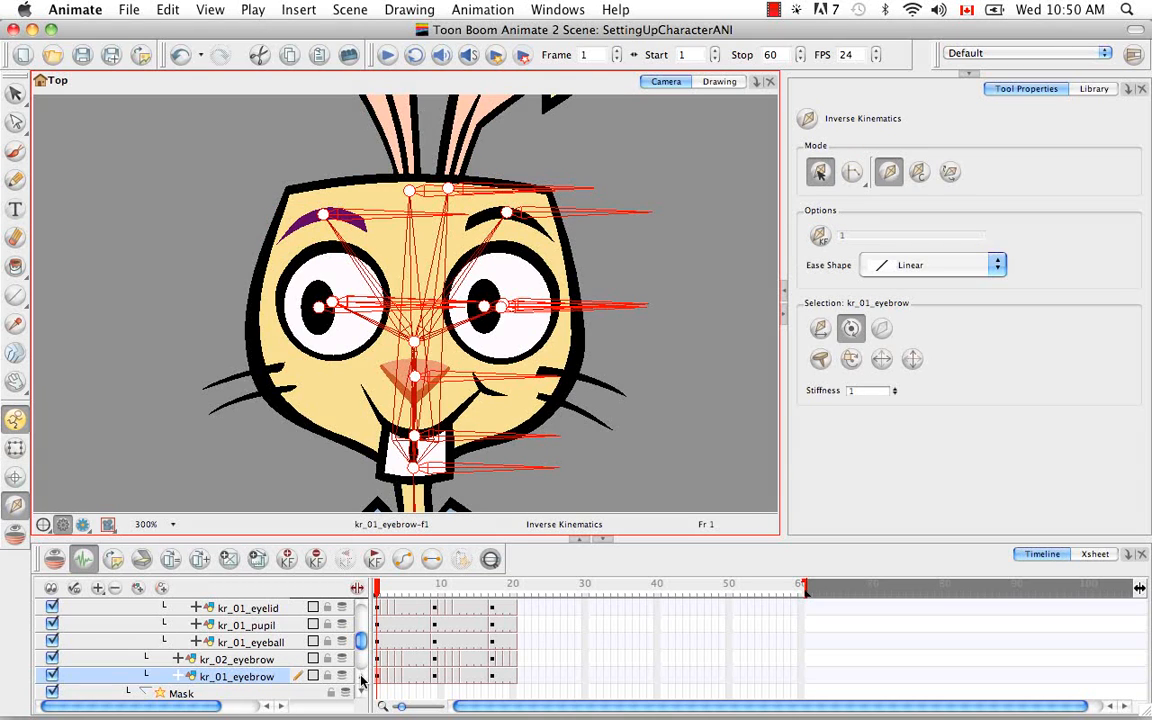
{"action": "scroll", "coordinate": [363, 681], "scroll_direction": "up", "scroll_amount": 3}
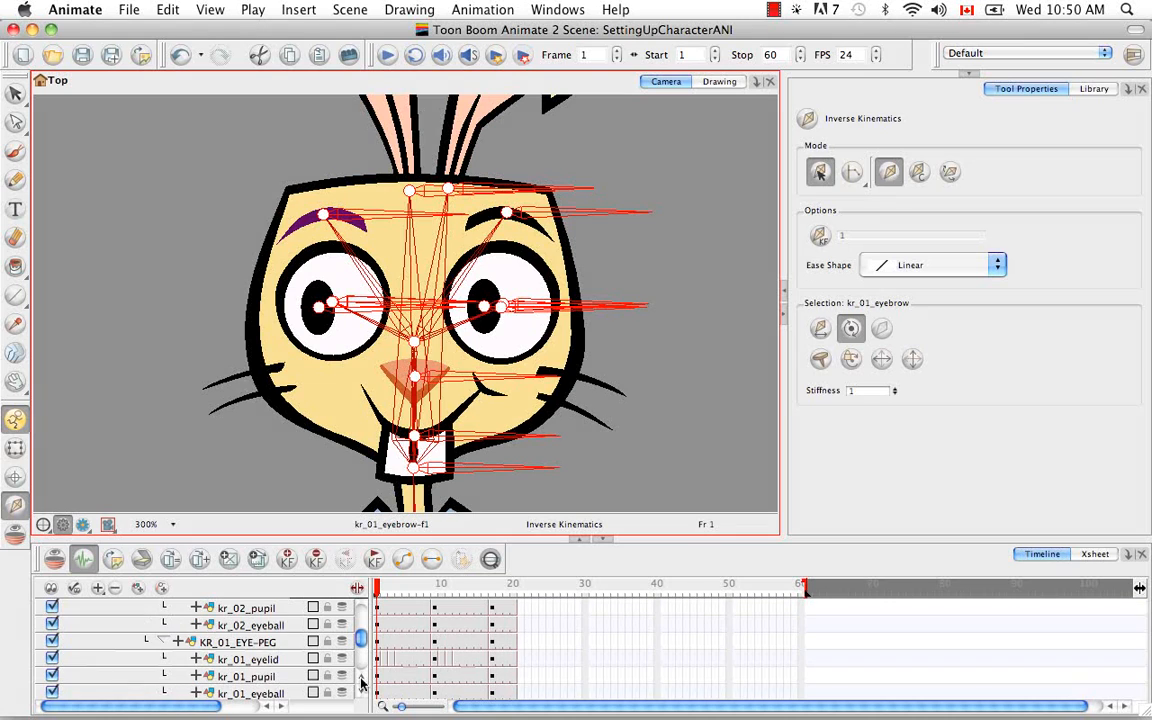
{"action": "scroll", "coordinate": [363, 681], "scroll_direction": "up", "scroll_amount": 4}
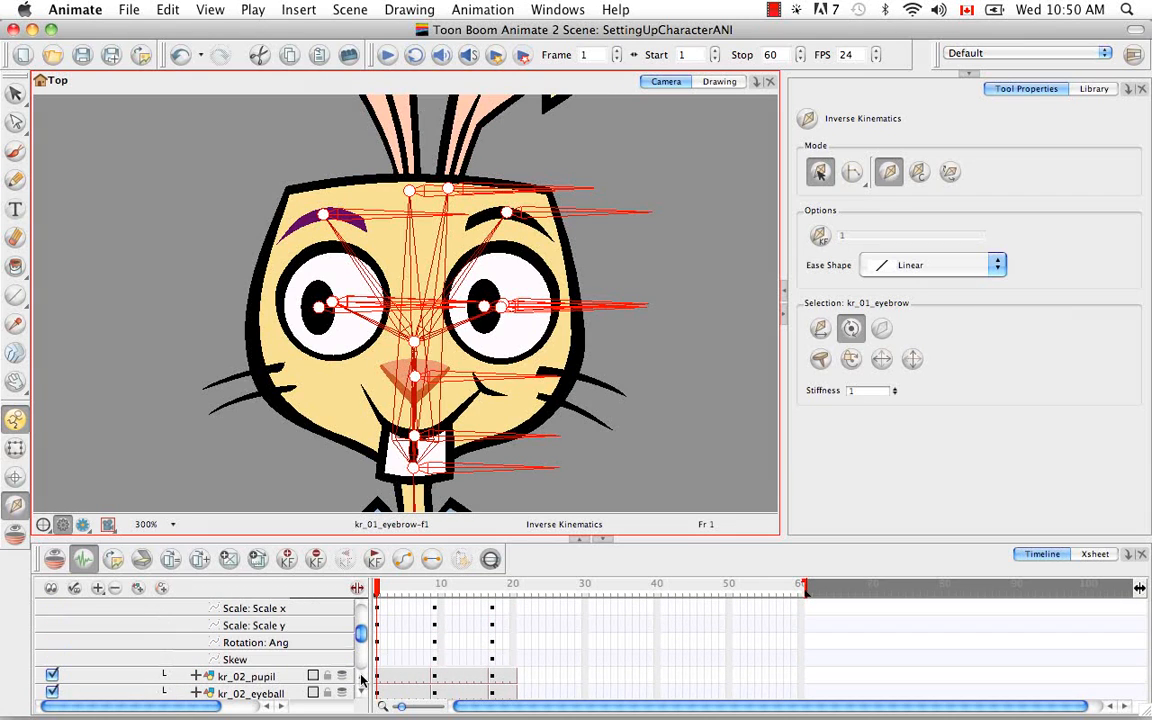
{"action": "scroll", "coordinate": [365, 697], "scroll_direction": "down", "scroll_amount": 2}
{"action": "scroll", "coordinate": [365, 697], "scroll_direction": "down", "scroll_amount": 4}
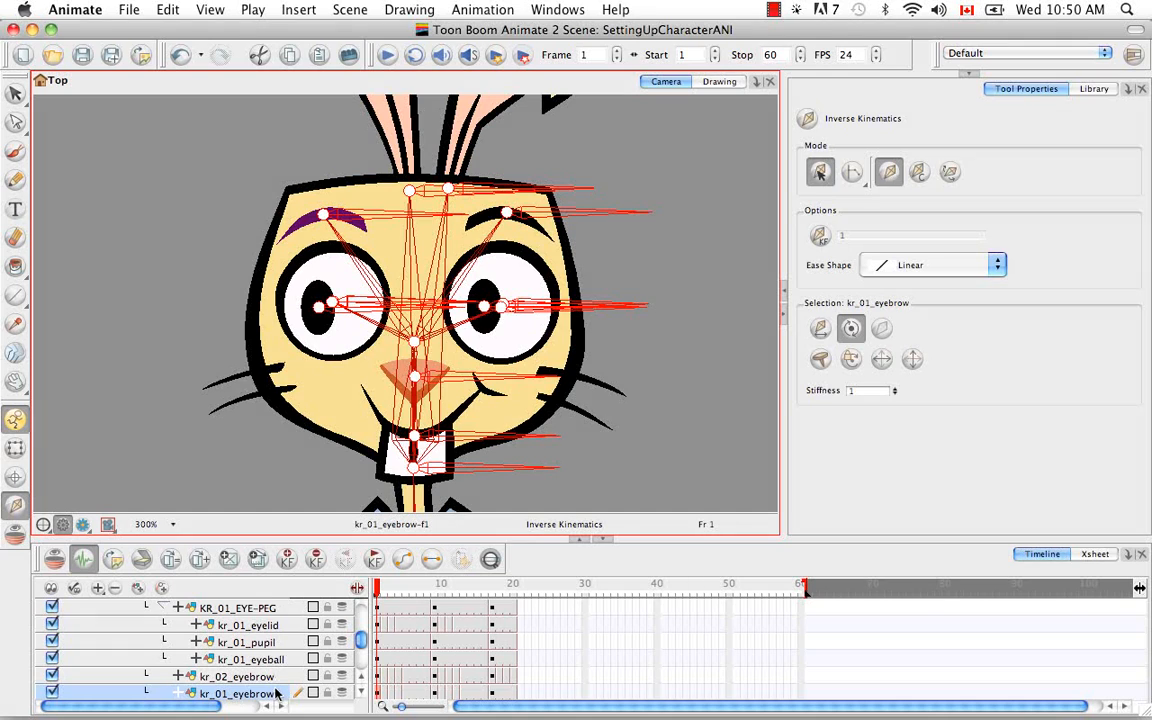
{"action": "left_click", "coordinate": [166, 608]}
{"action": "left_click", "coordinate": [166, 608]}
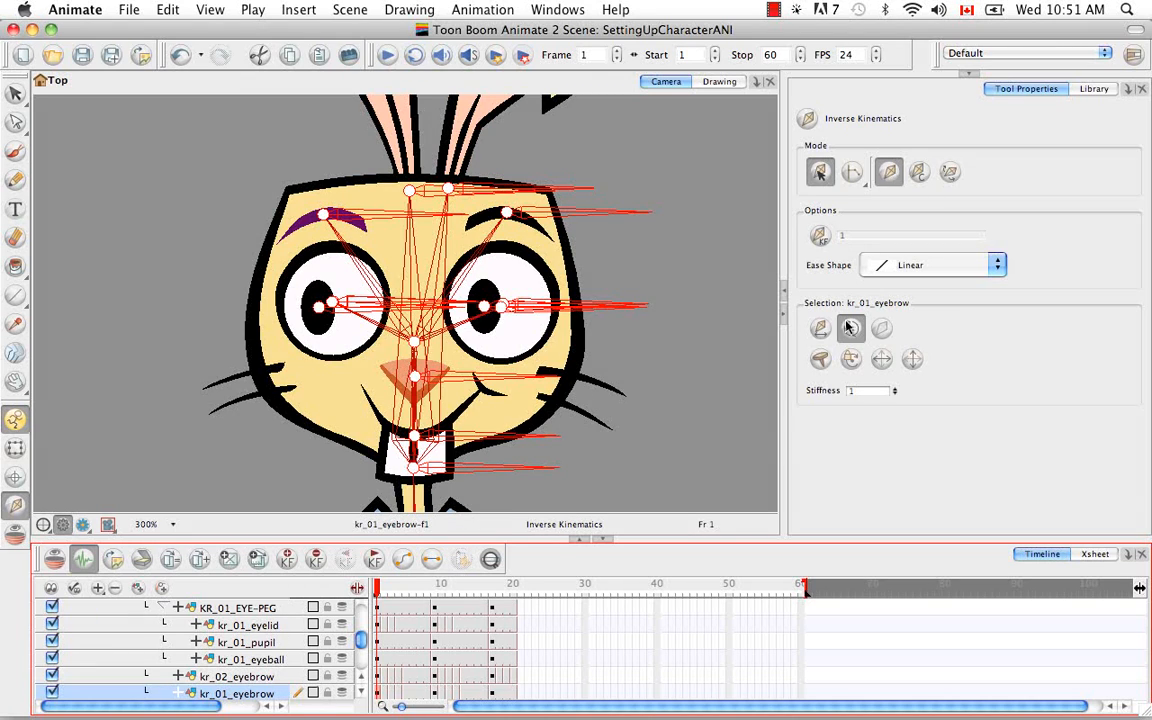
{"action": "left_click", "coordinate": [883, 331]}
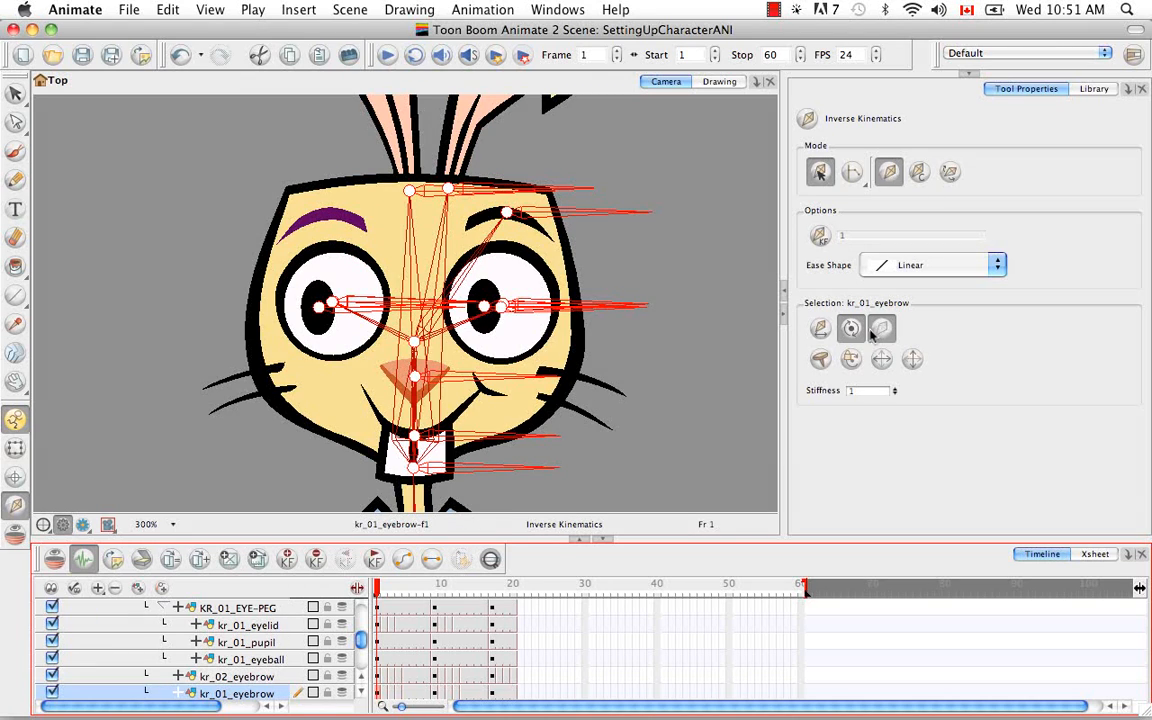
{"action": "key", "text": "b"}
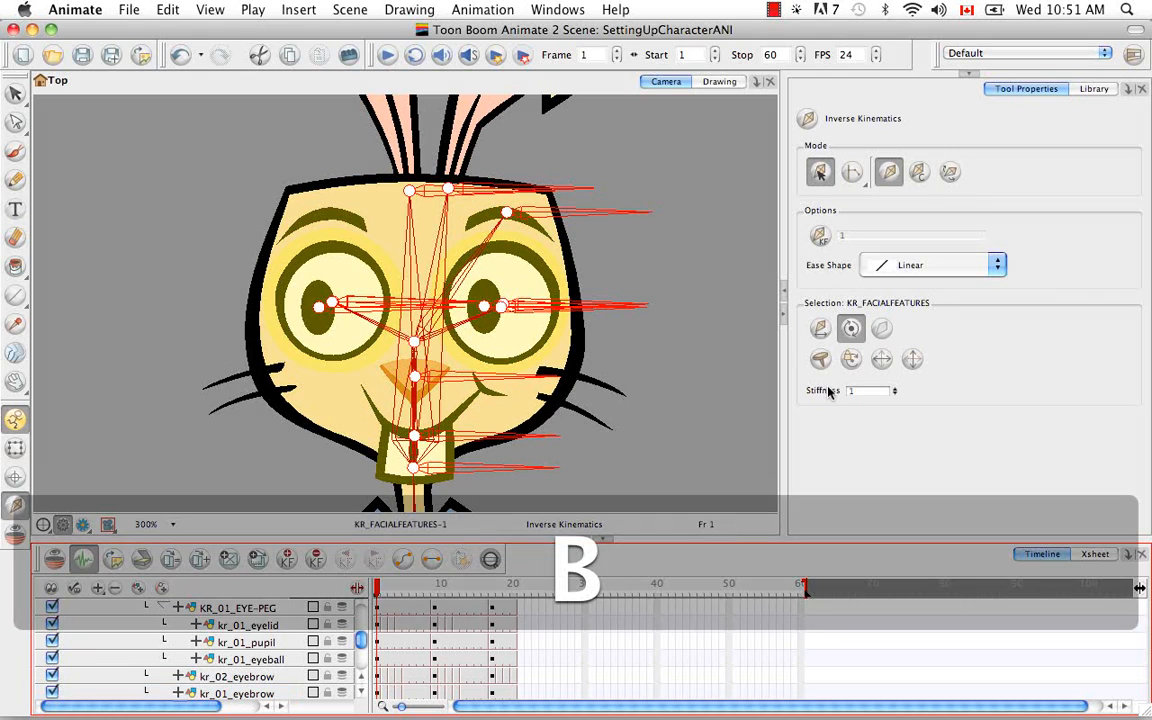
{"action": "left_click", "coordinate": [277, 677]}
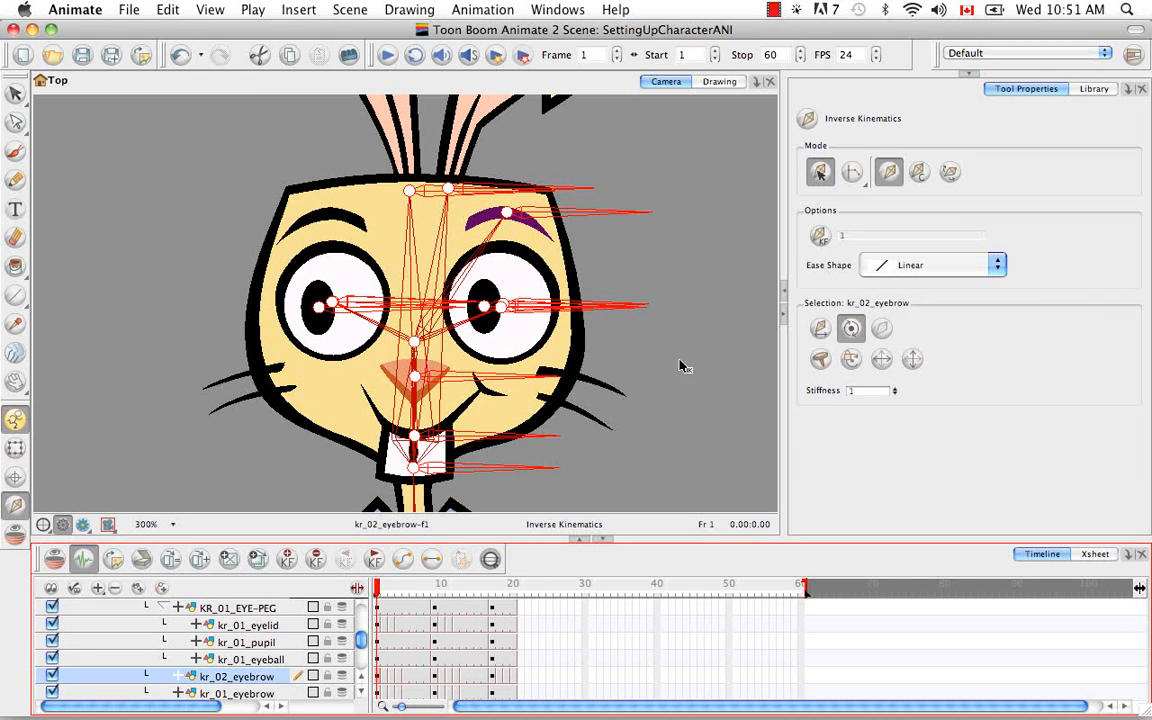
Exclude kr_01_eyeball, kr_01_pupil, kr_01_eyelid and their parent KR_01_EYE-PEG from inverse kinematics
{"action": "left_click", "coordinate": [262, 659]}
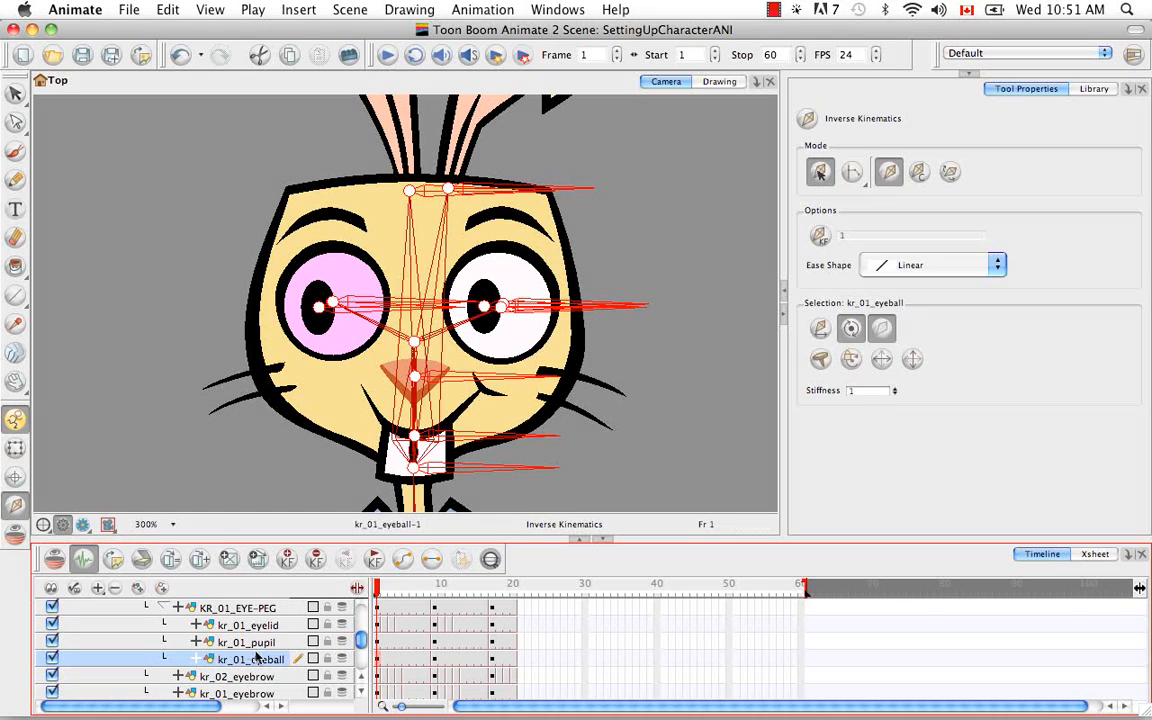
{"action": "left_click", "coordinate": [246, 642]}
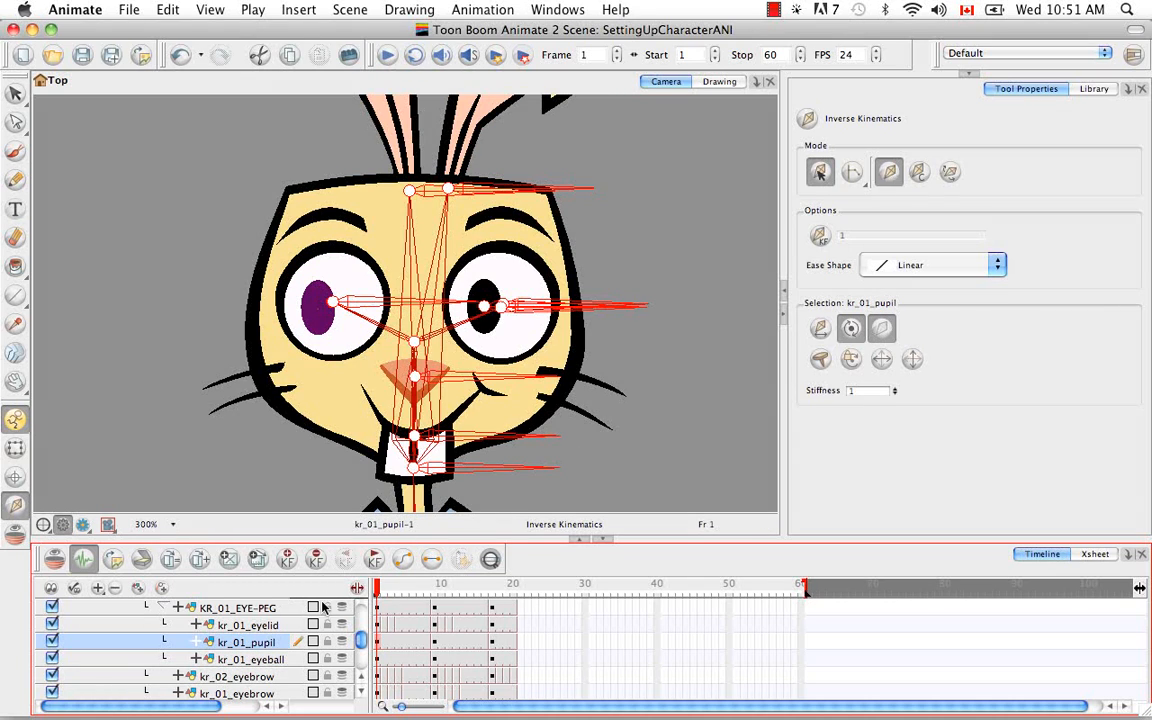
{"action": "left_click", "coordinate": [250, 625]}
{"action": "left_click", "coordinate": [881, 328]}
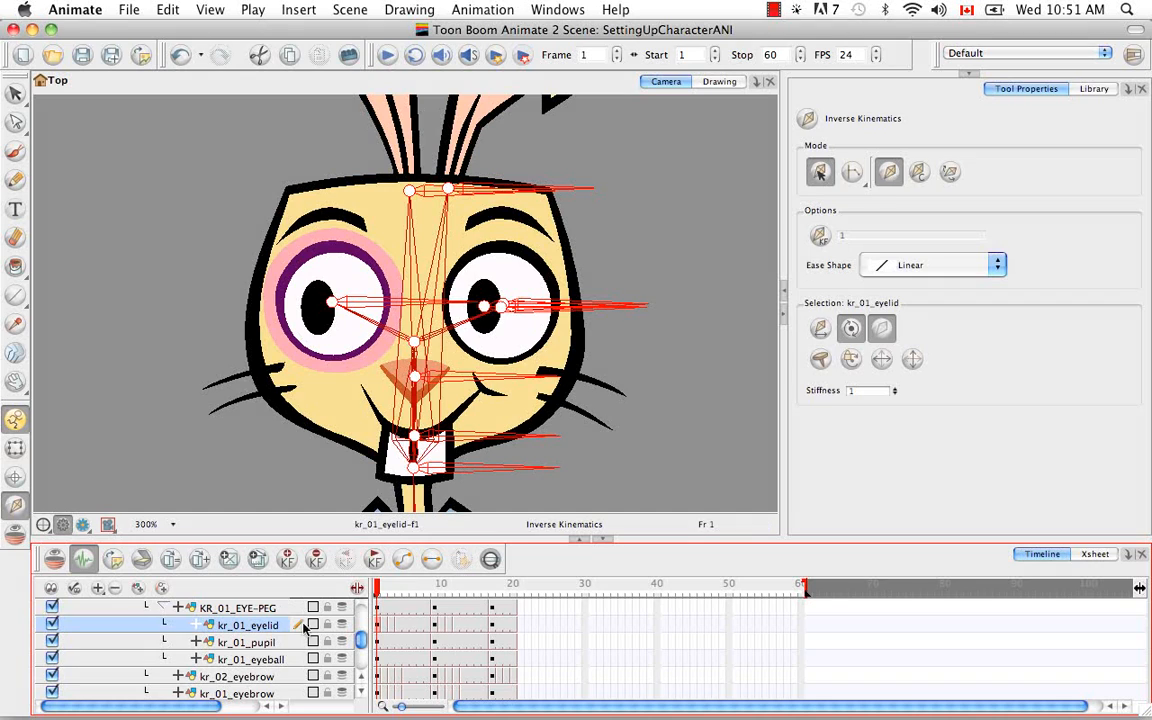
{"action": "left_click", "coordinate": [260, 608]}
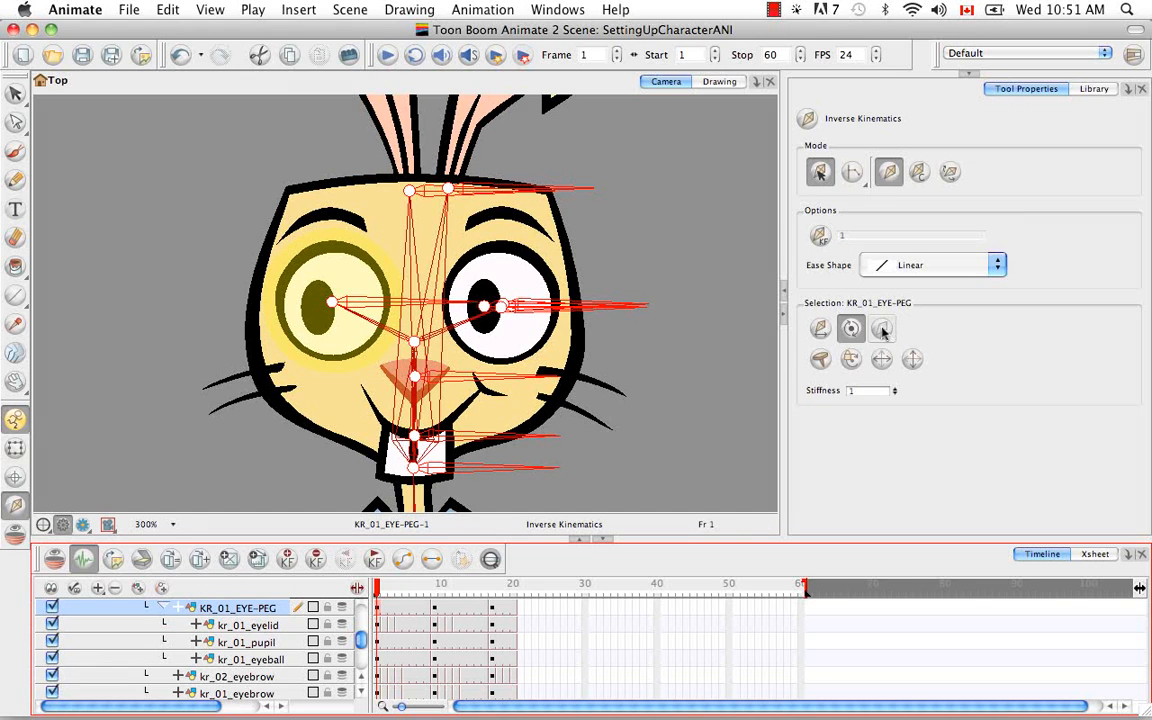
Exclude the other eye's layers, kr_02_eyeball, kr_02_pupil, kr_02_eyelid and KR_02_EYE-PEG, from inverse kinematics
{"action": "scroll", "coordinate": [362, 680], "scroll_direction": "up", "scroll_amount": 1}
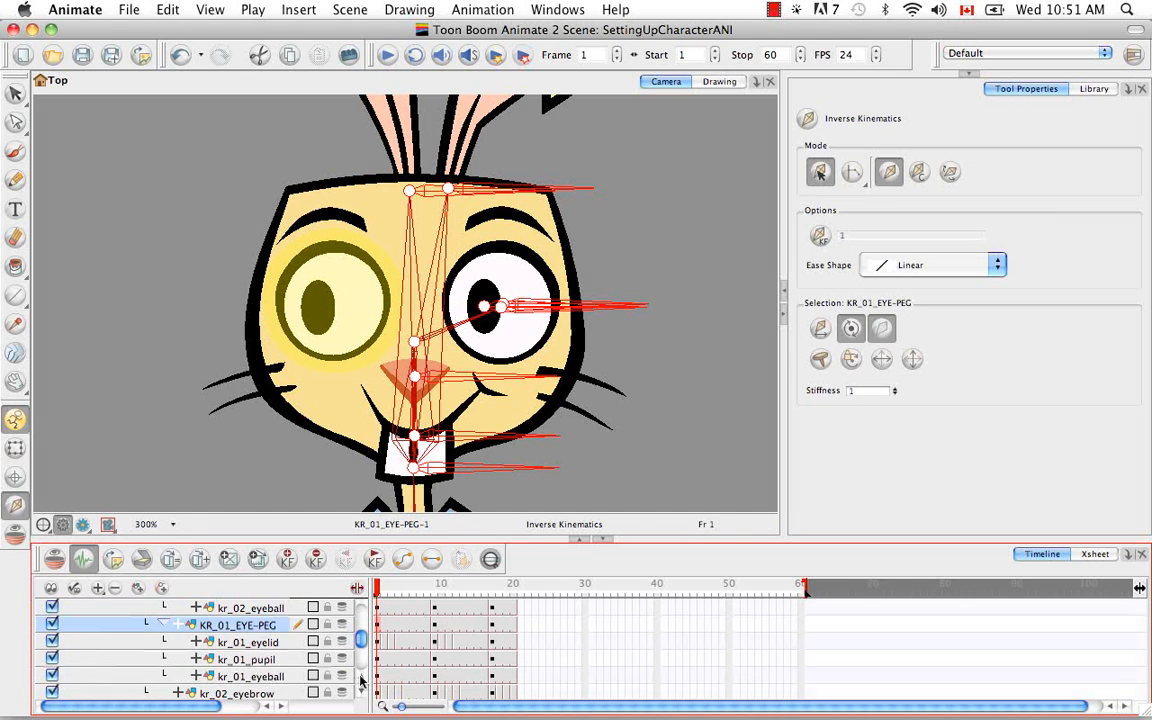
{"action": "scroll", "coordinate": [362, 680], "scroll_direction": "down", "scroll_amount": 4}
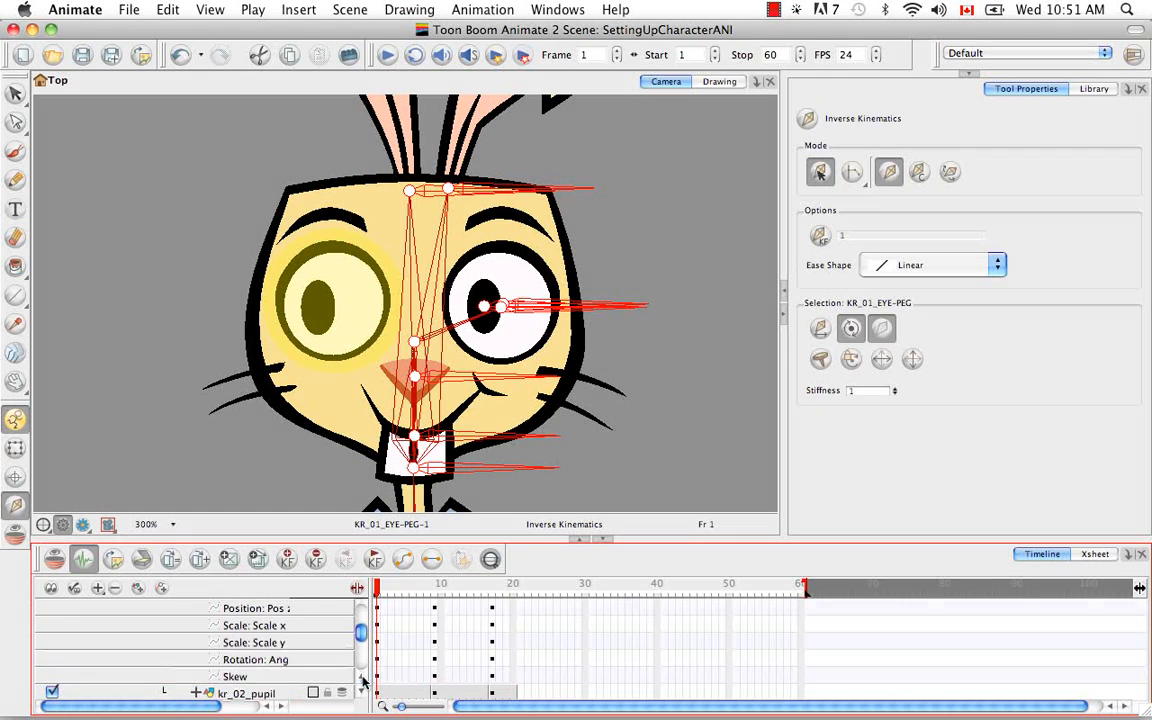
{"action": "left_click", "coordinate": [362, 679]}
{"action": "left_click", "coordinate": [362, 679]}
{"action": "left_click", "coordinate": [362, 679]}
{"action": "left_click", "coordinate": [362, 679]}
{"action": "left_click", "coordinate": [196, 625]}
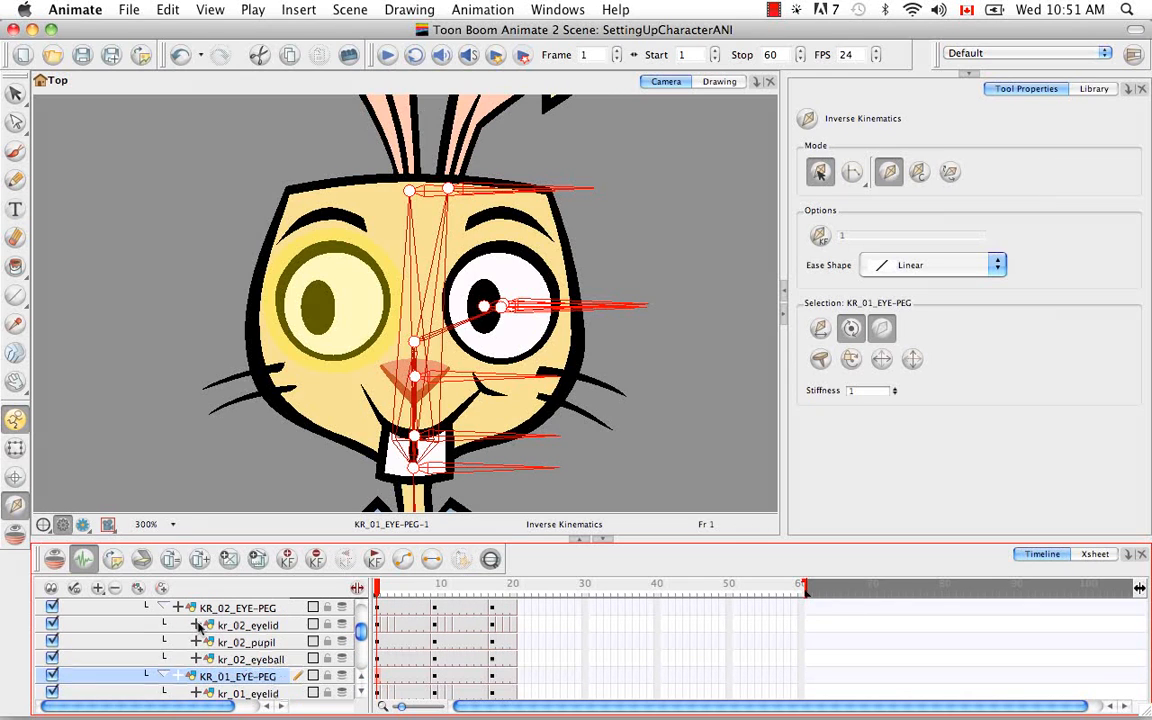
{"action": "left_click", "coordinate": [252, 659]}
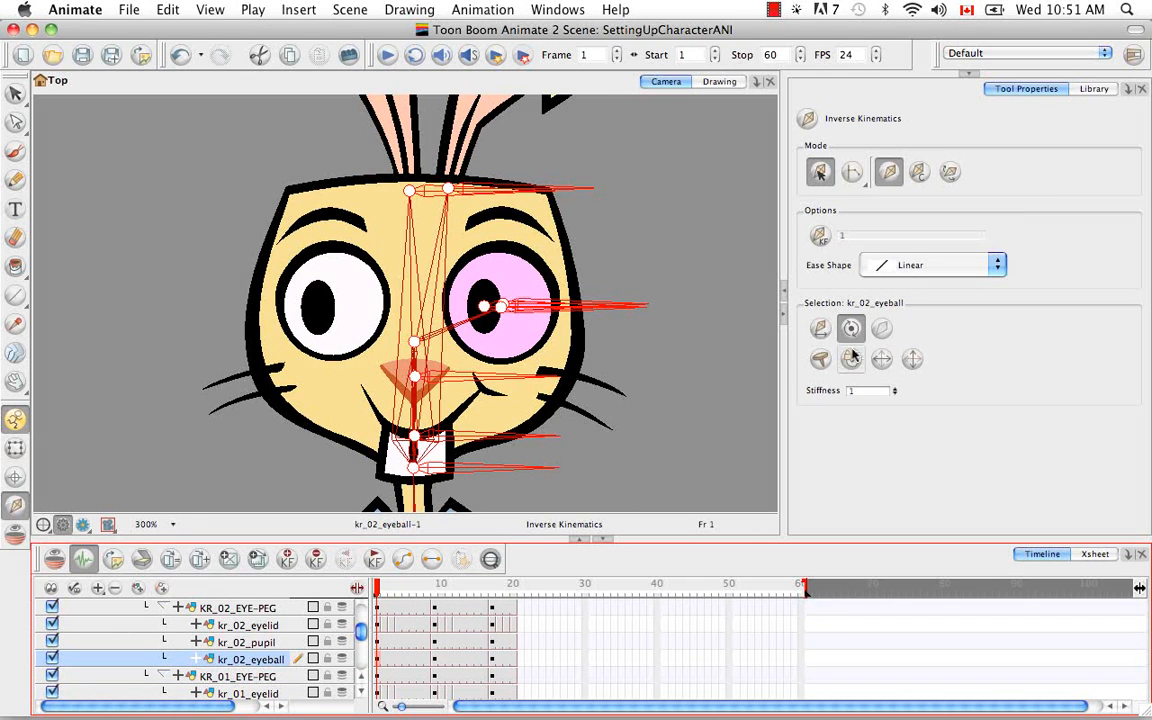
{"action": "left_click", "coordinate": [240, 642]}
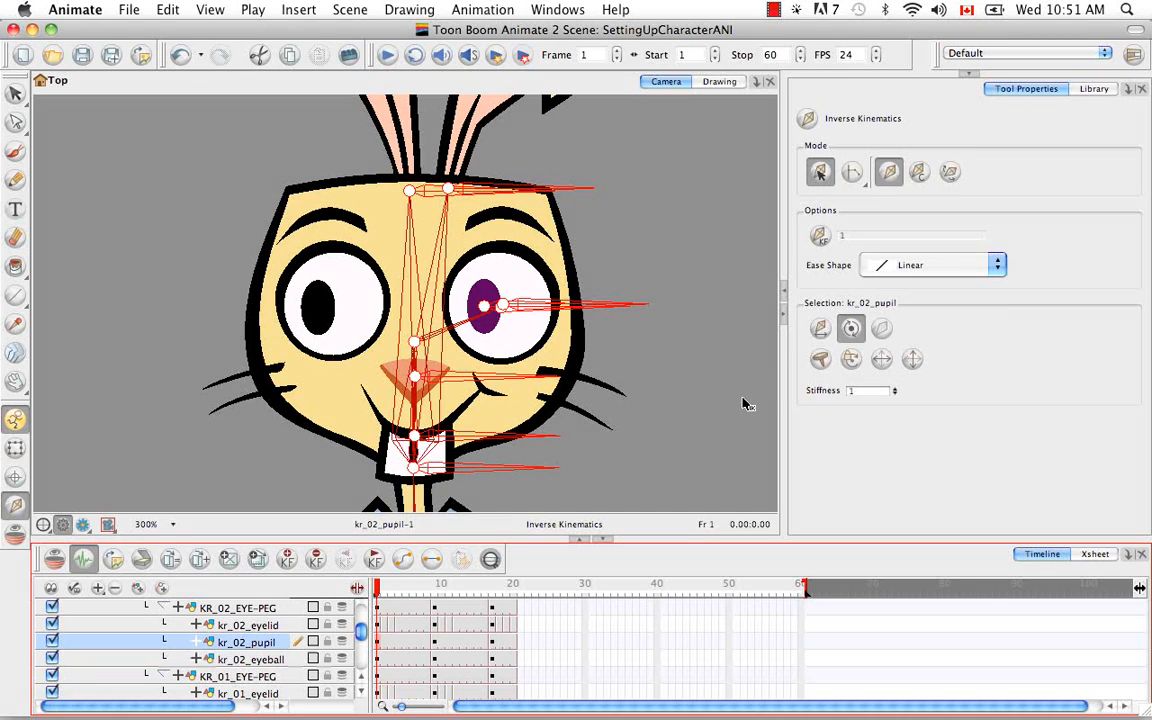
{"action": "left_click", "coordinate": [881, 328]}
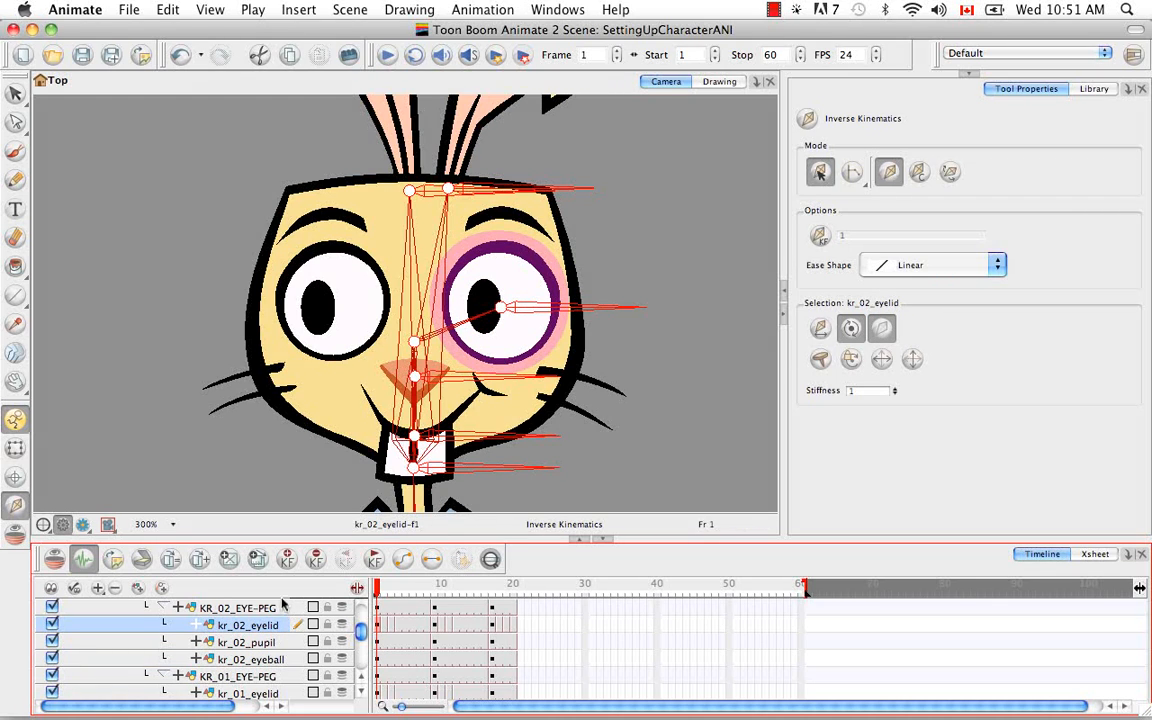
{"action": "left_click", "coordinate": [280, 612]}
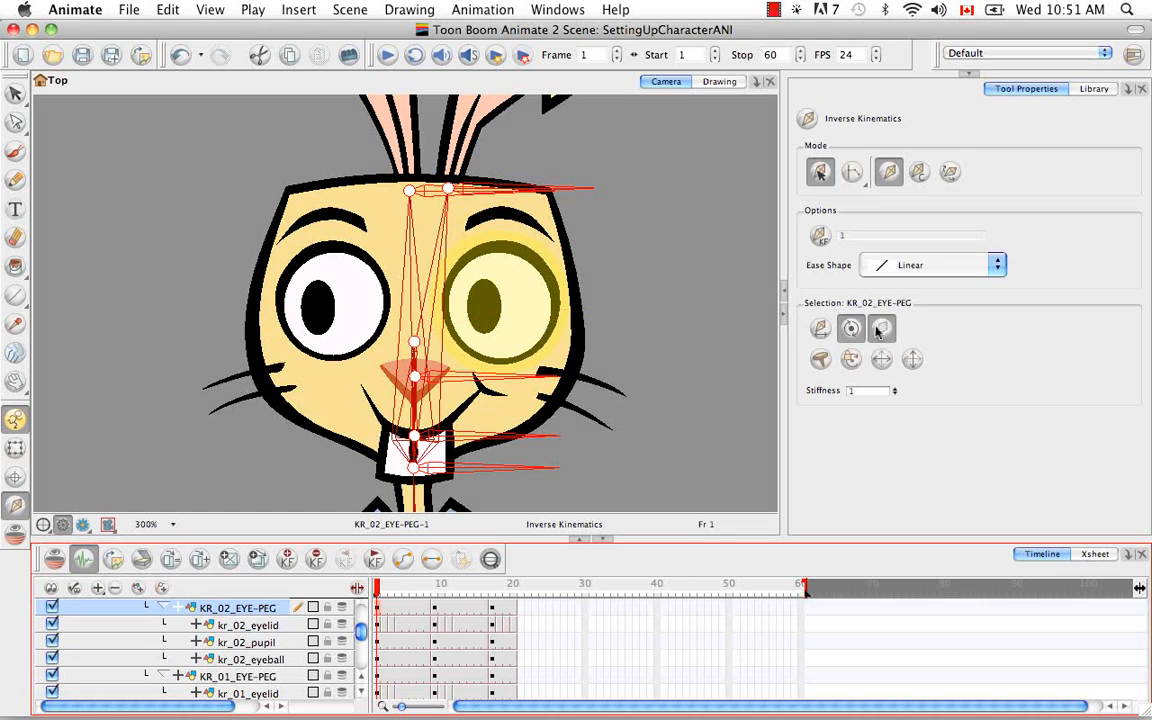
Exclude the kr_nose and kr_mouth drawings from the inverse kinematics chain
{"action": "scroll", "coordinate": [300, 630], "scroll_direction": "up", "scroll_amount": 3}
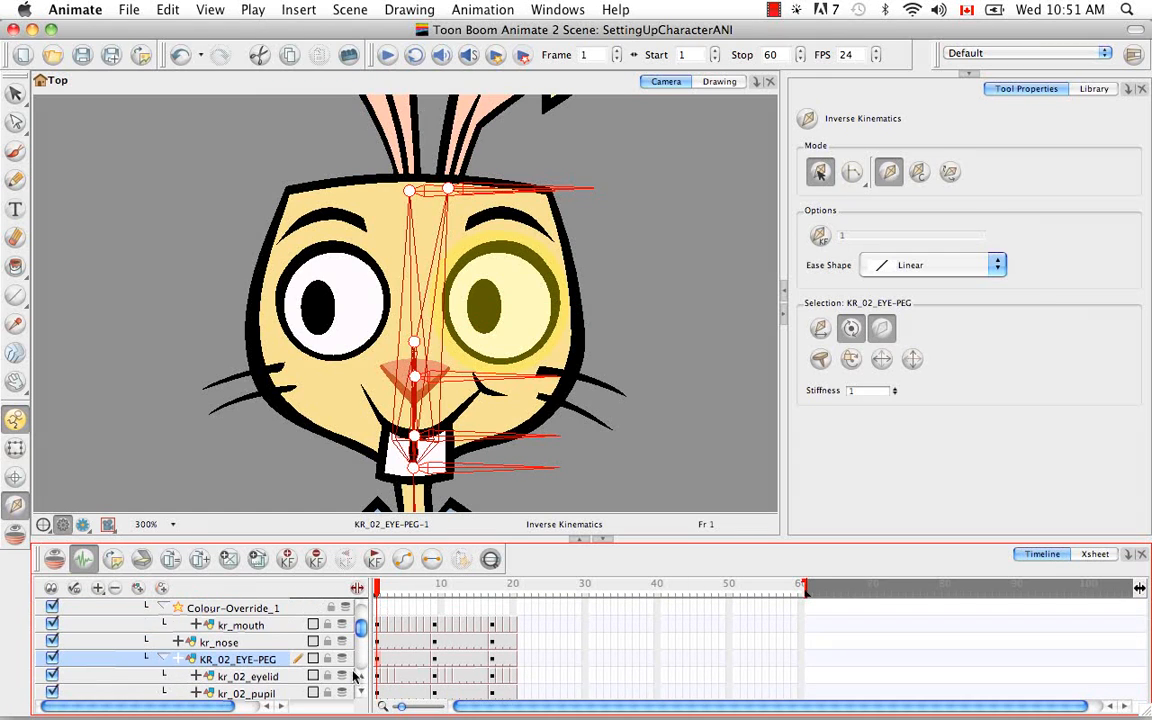
{"action": "left_click", "coordinate": [279, 643]}
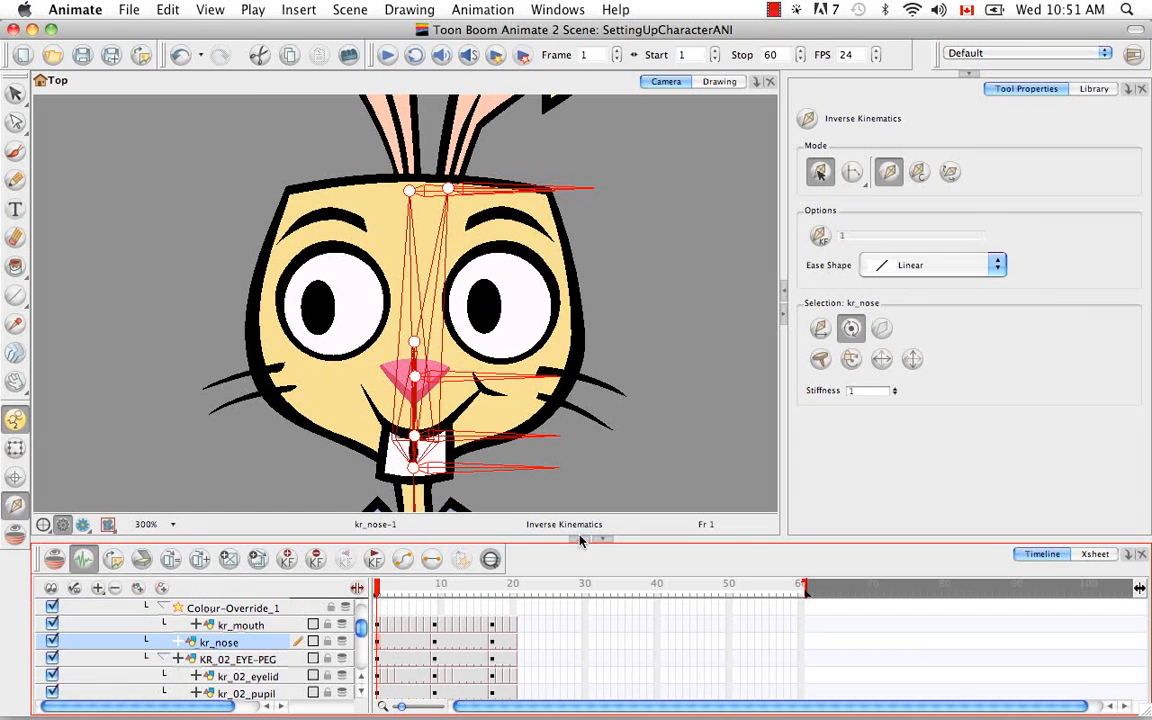
{"action": "left_click", "coordinate": [879, 329]}
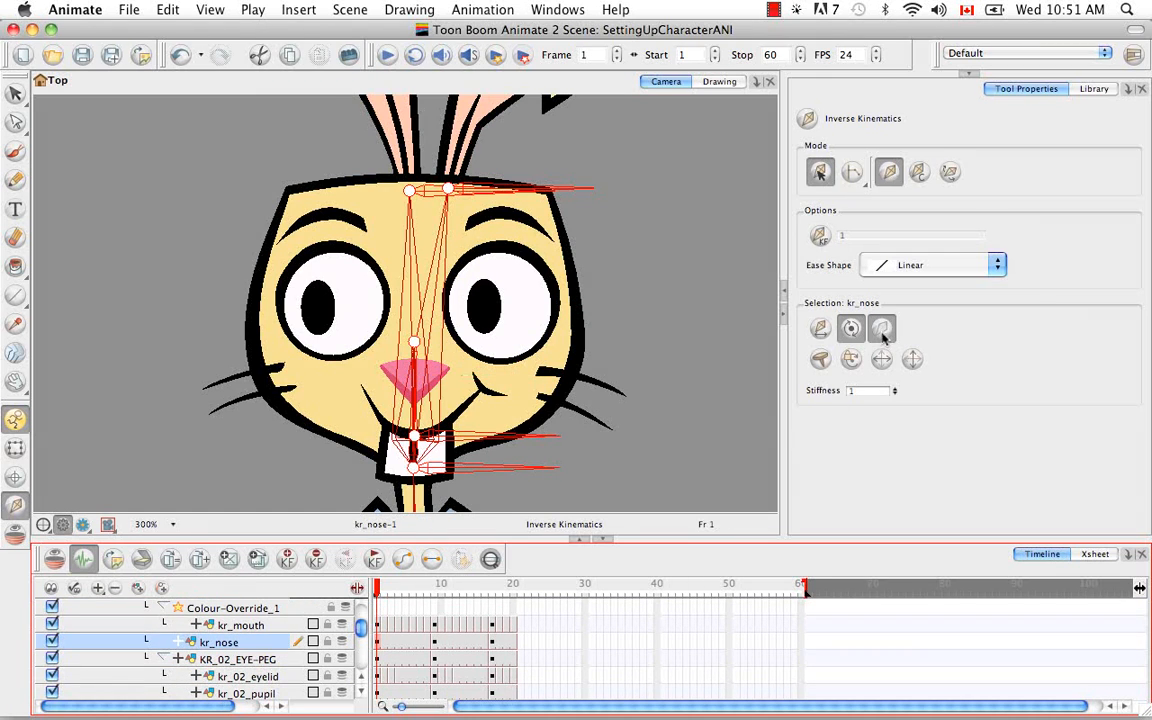
{"action": "left_click", "coordinate": [280, 626]}
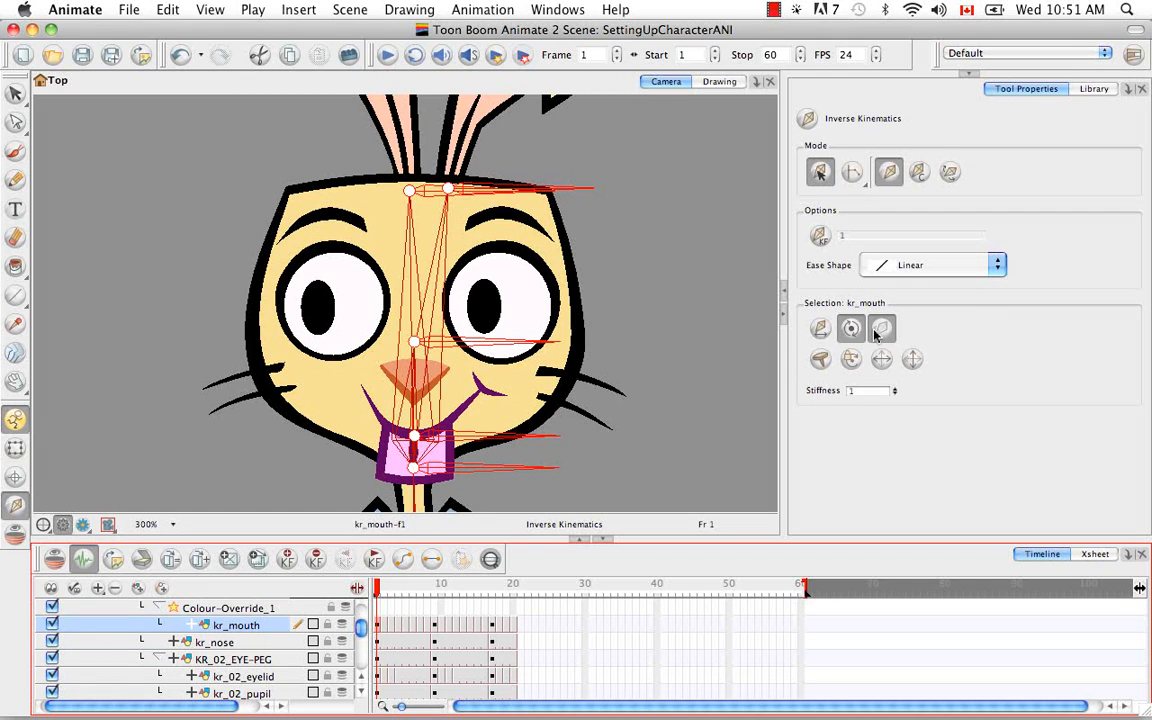
Check the Colour-Override_1 effect above the mouth layer, and exclude the KR_FACIALFEATURES peg from inverse kinematics
{"action": "scroll", "coordinate": [326, 616], "scroll_direction": "up", "scroll_amount": 2}
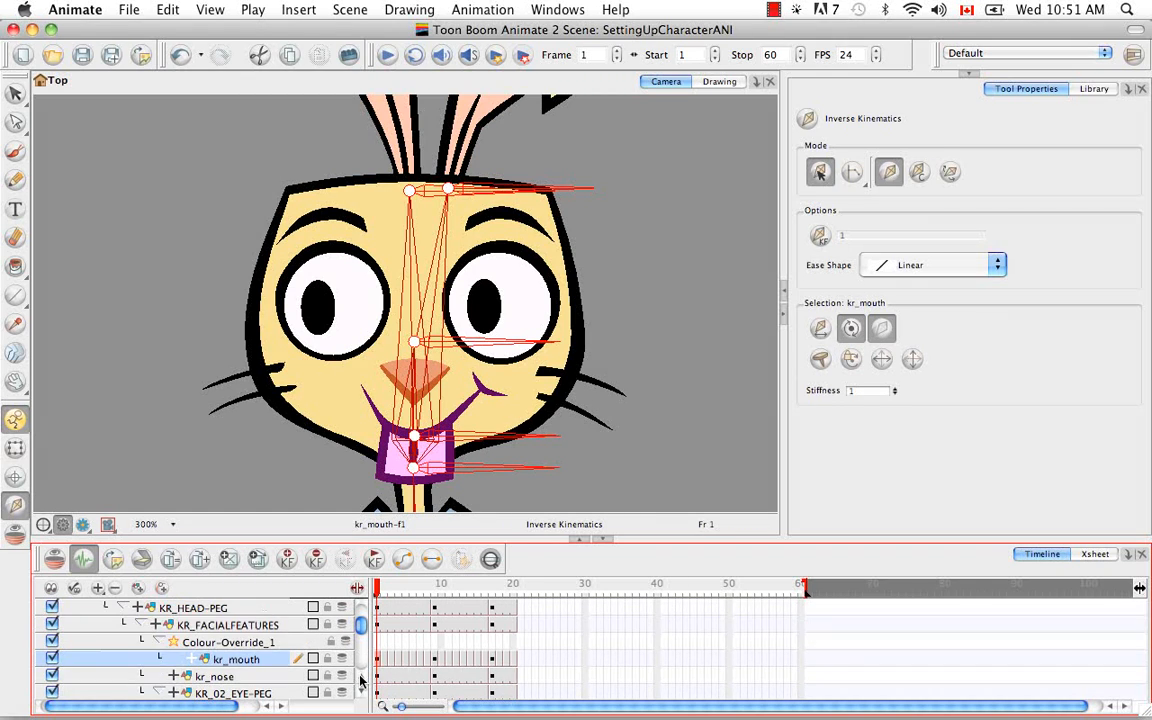
{"action": "scroll", "coordinate": [361, 680], "scroll_direction": "up", "scroll_amount": 1}
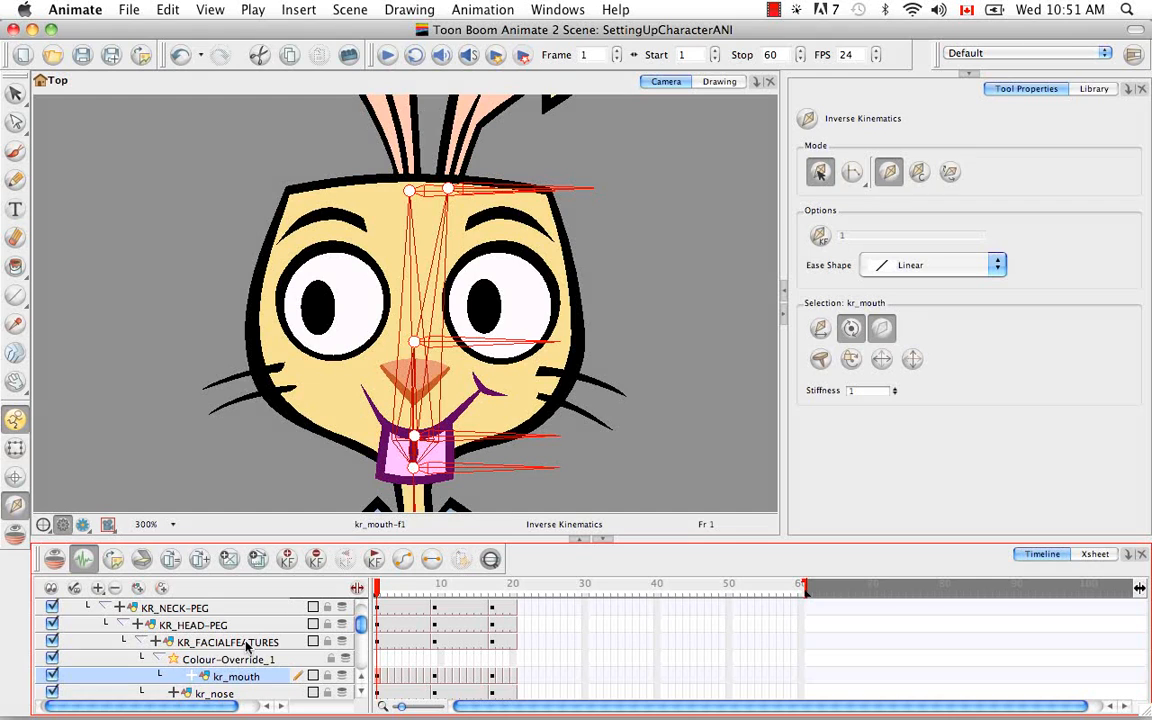
{"action": "left_click", "coordinate": [247, 643]}
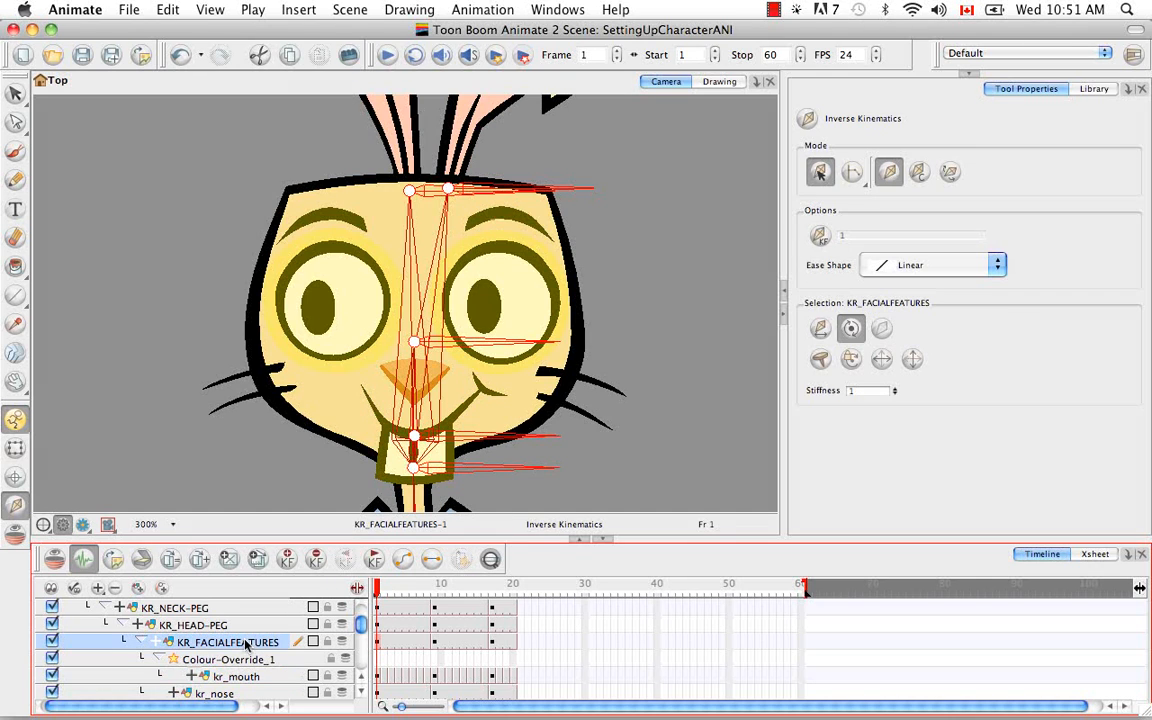
{"action": "left_click", "coordinate": [222, 662]}
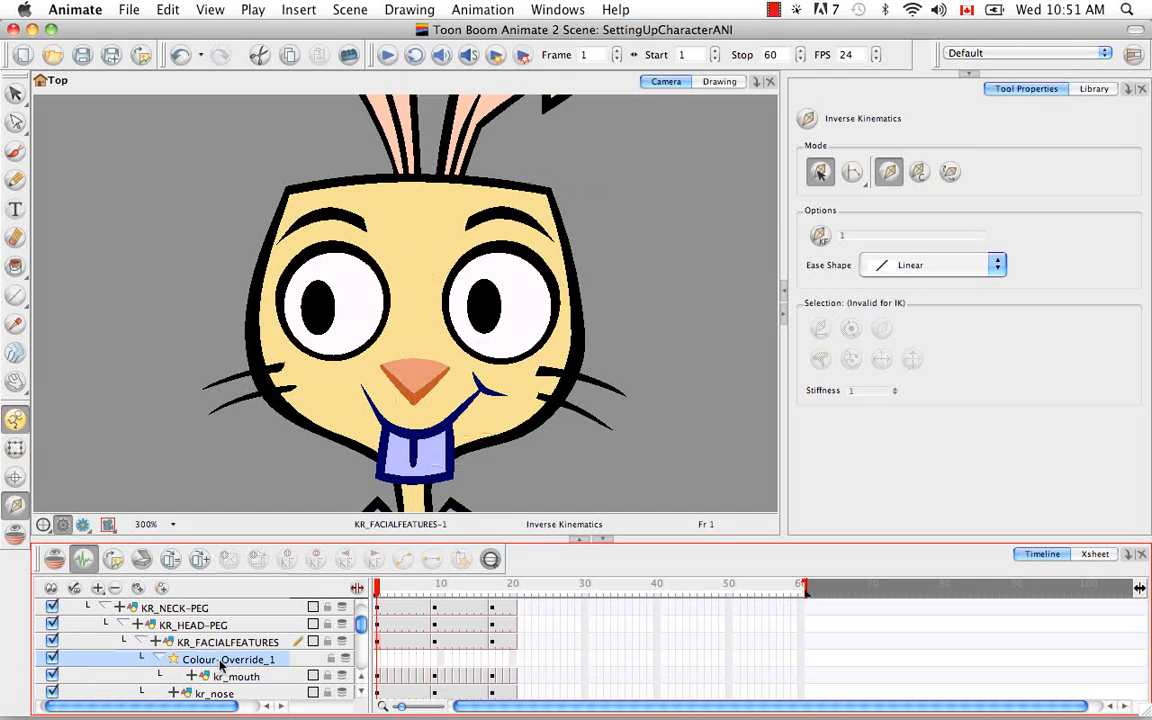
{"action": "left_click", "coordinate": [224, 643]}
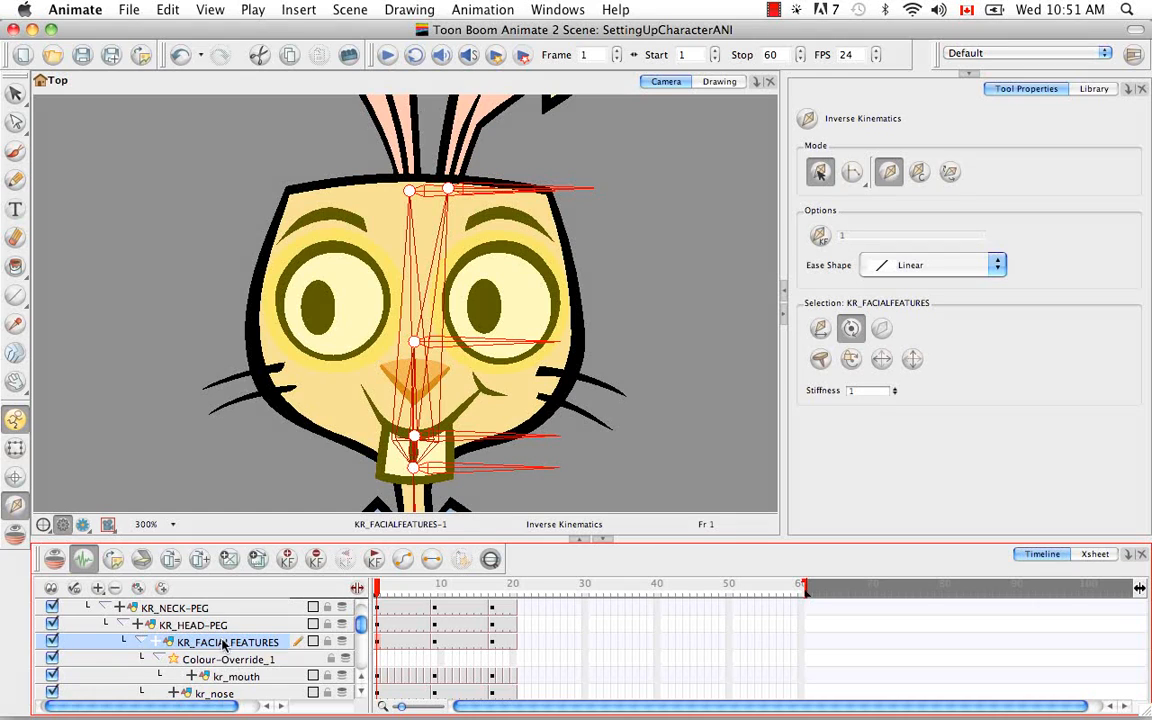
{"action": "left_click", "coordinate": [882, 330]}
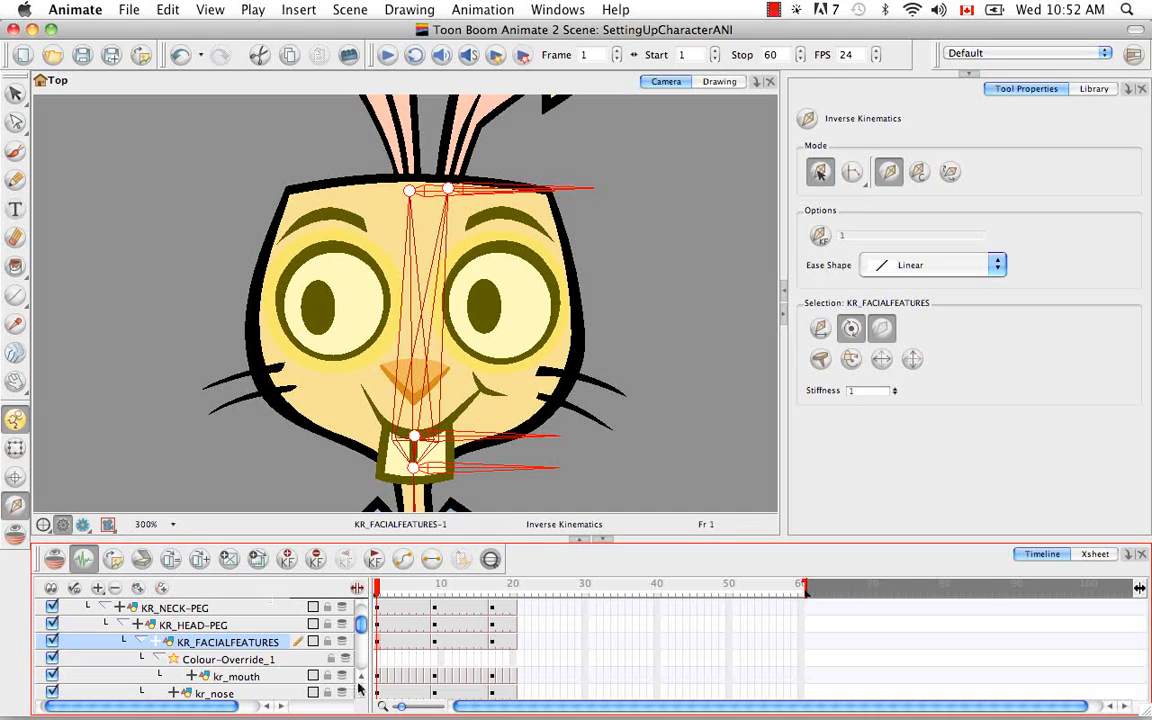
Exclude the kr_mouth_1 drawing under the Colour-Override effect of the Mask group from inverse kinematics
{"action": "scroll", "coordinate": [363, 692], "scroll_direction": "down", "scroll_amount": 5}
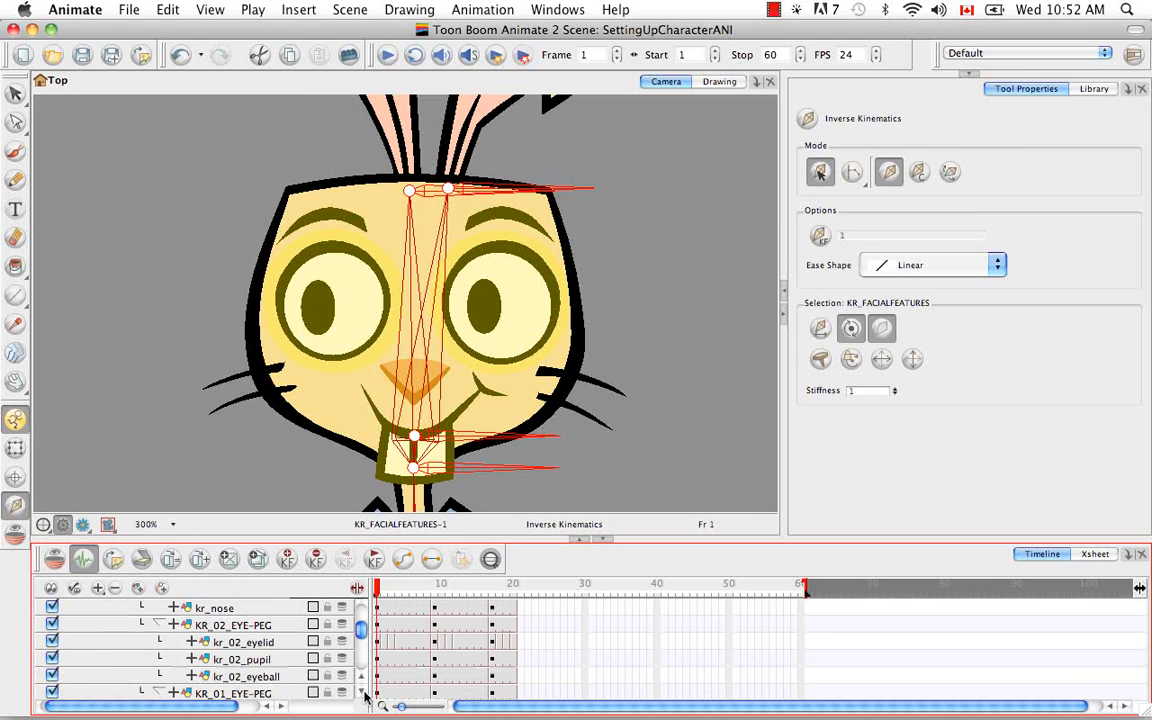
{"action": "scroll", "coordinate": [363, 697], "scroll_direction": "down", "scroll_amount": 3}
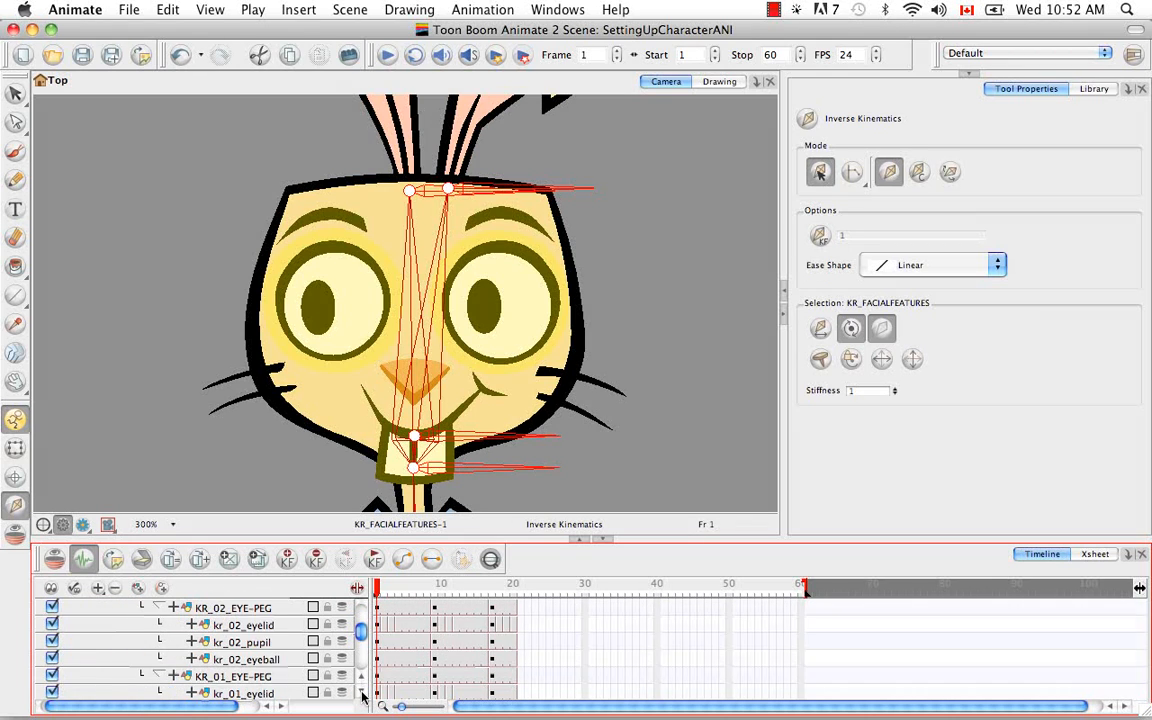
{"action": "scroll", "coordinate": [363, 697], "scroll_direction": "down", "scroll_amount": 7}
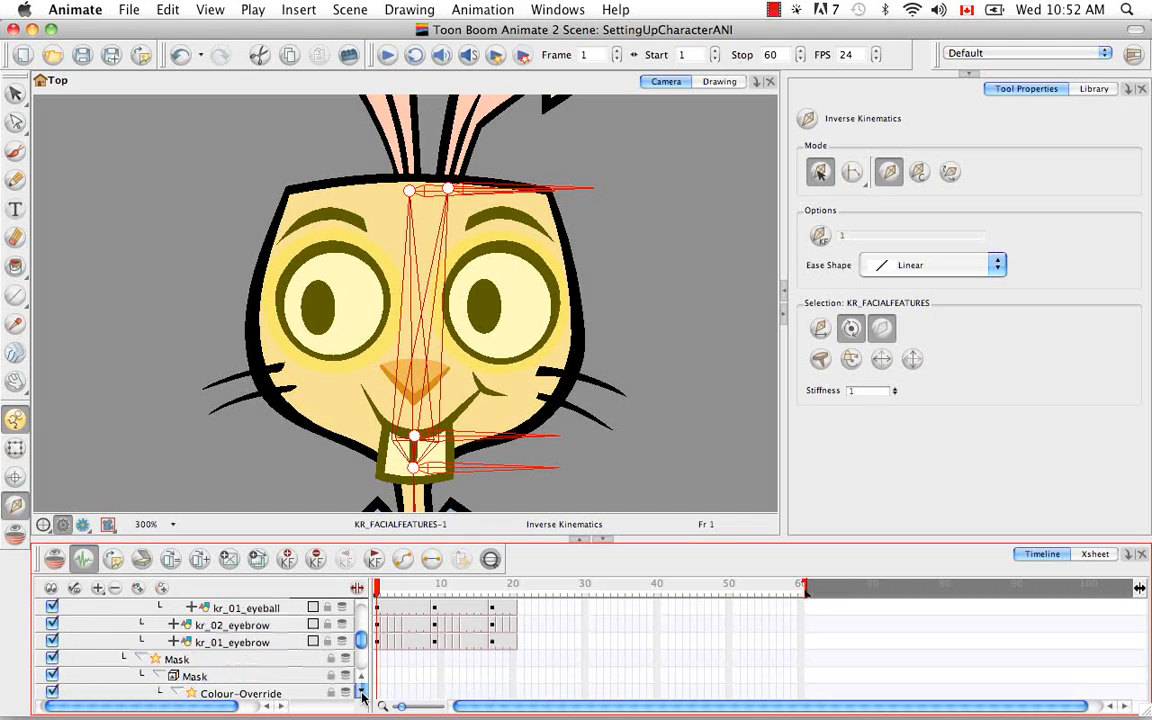
{"action": "scroll", "coordinate": [361, 697], "scroll_direction": "down", "scroll_amount": 2}
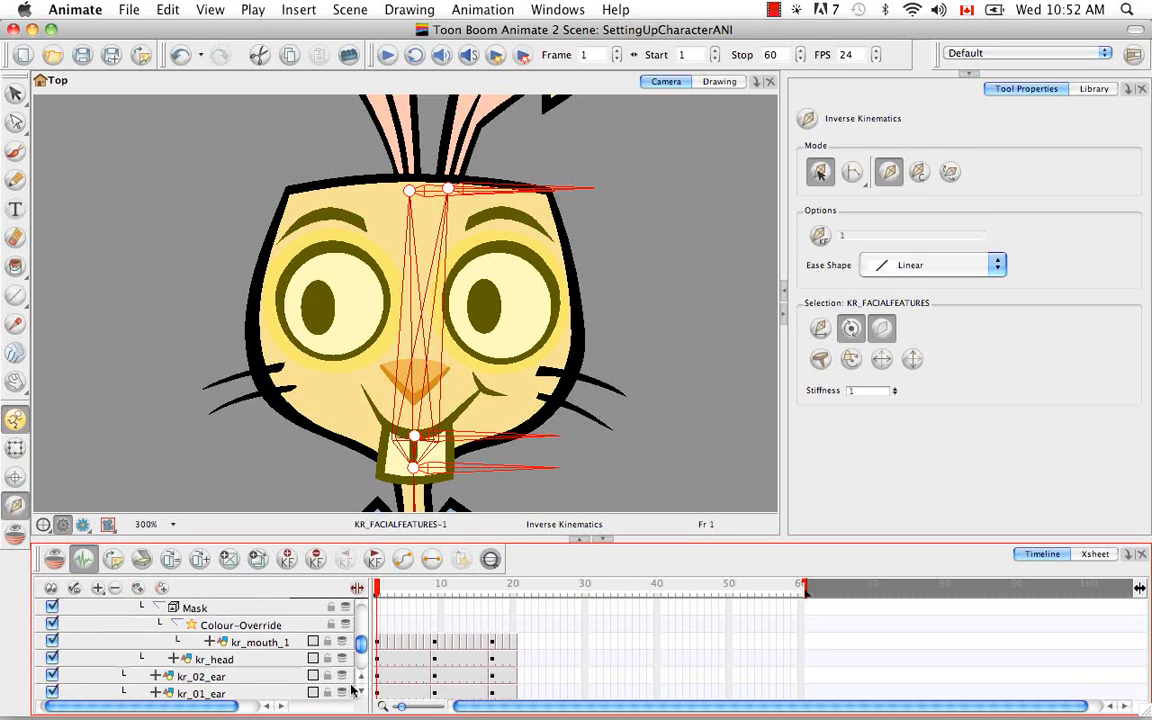
{"action": "left_click", "coordinate": [262, 643]}
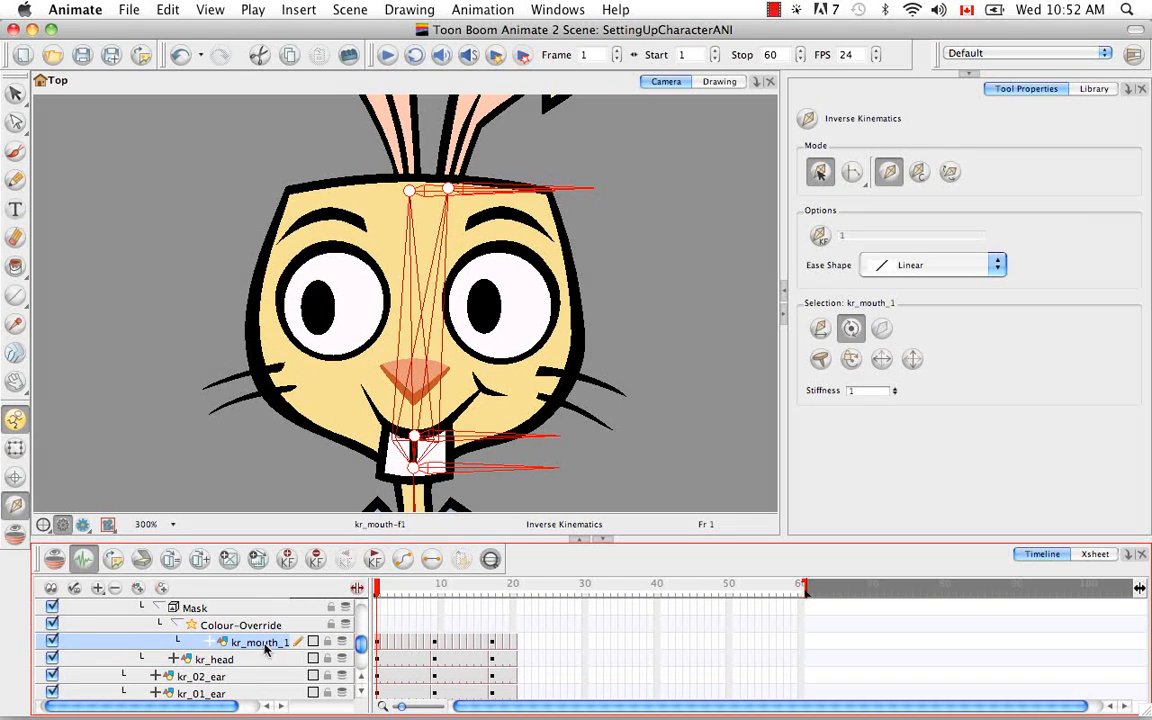
{"action": "left_click", "coordinate": [884, 334]}
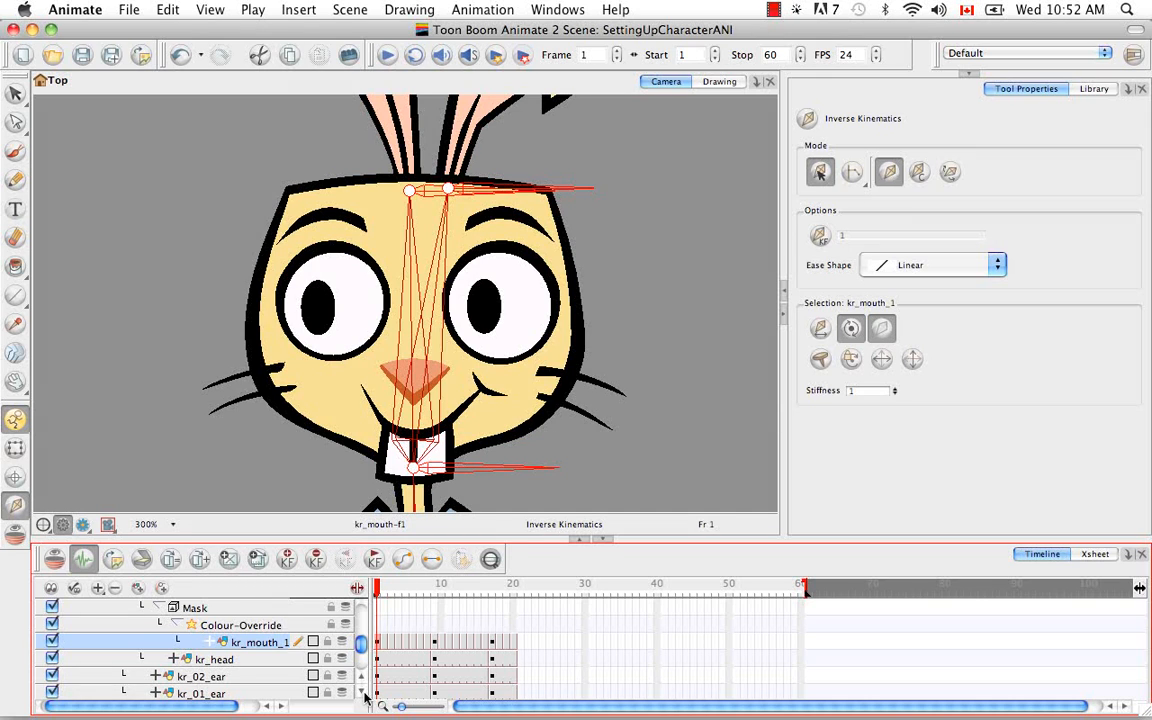
Select the rabbit's neck drawing, kr_neck, and exclude it from the inverse kinematics chain
{"action": "left_click", "coordinate": [15, 448]}
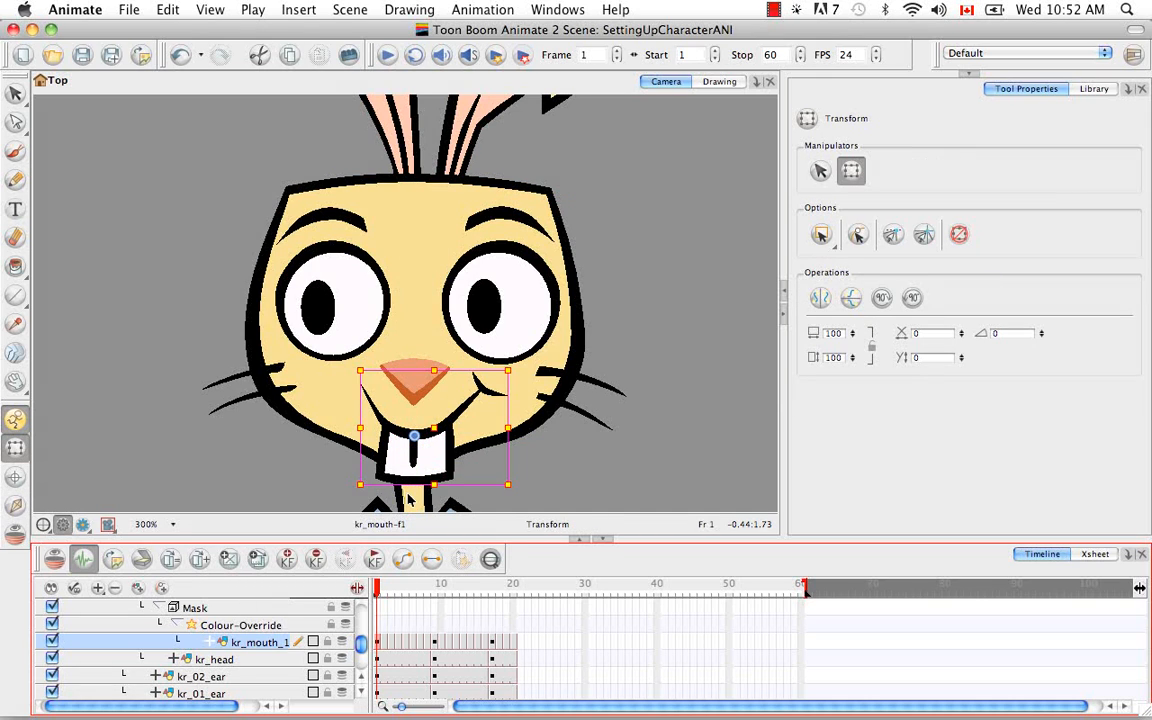
{"action": "left_click", "coordinate": [409, 495]}
{"action": "left_click_drag", "start_coordinate": [511, 441], "coordinate": [516, 372]}
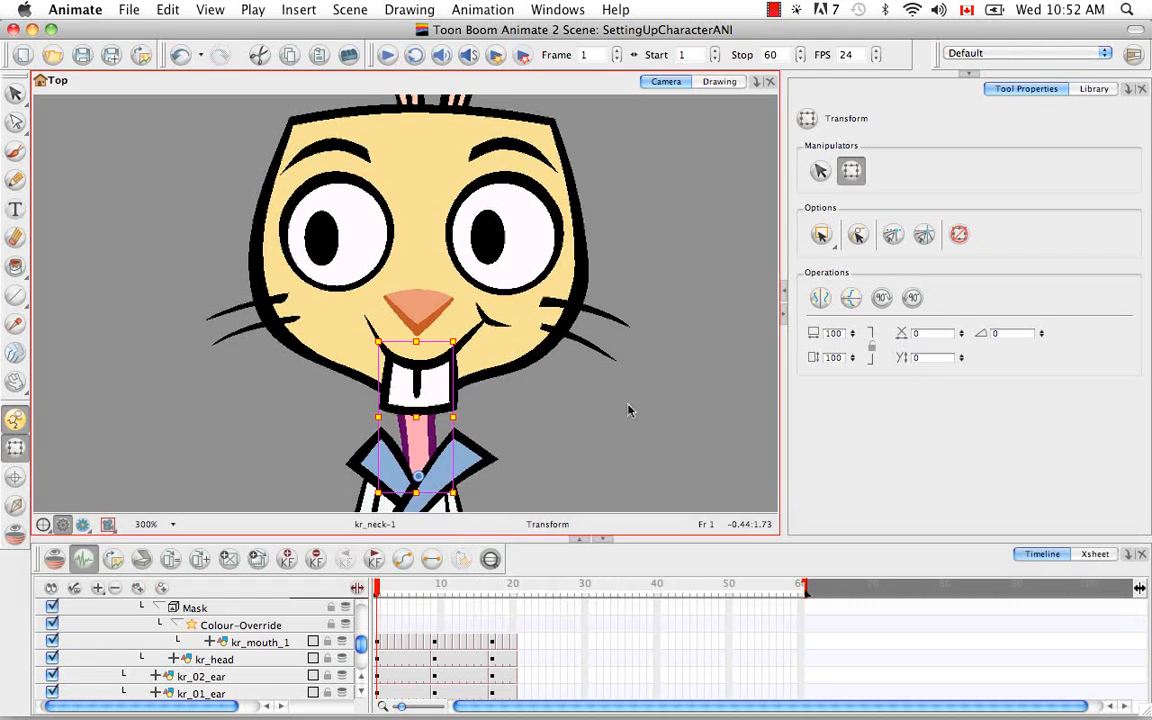
{"action": "left_click", "coordinate": [15, 506]}
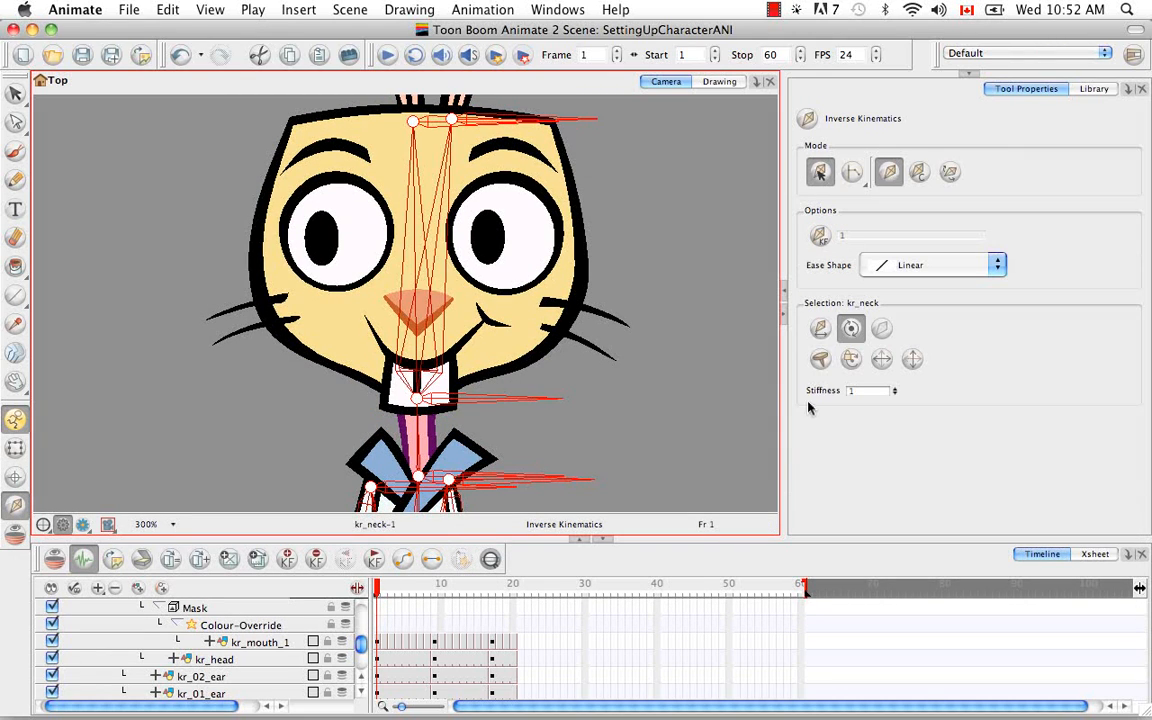
{"action": "left_click", "coordinate": [490, 559]}
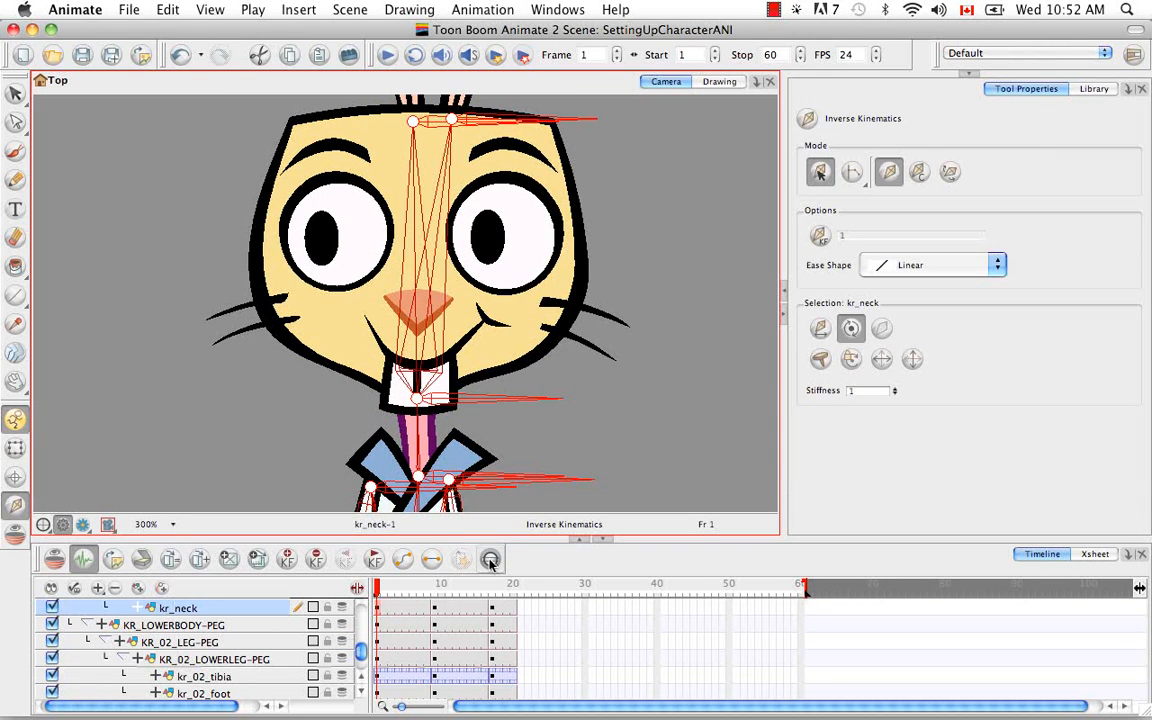
{"action": "scroll", "coordinate": [363, 682], "scroll_direction": "up", "scroll_amount": 4}
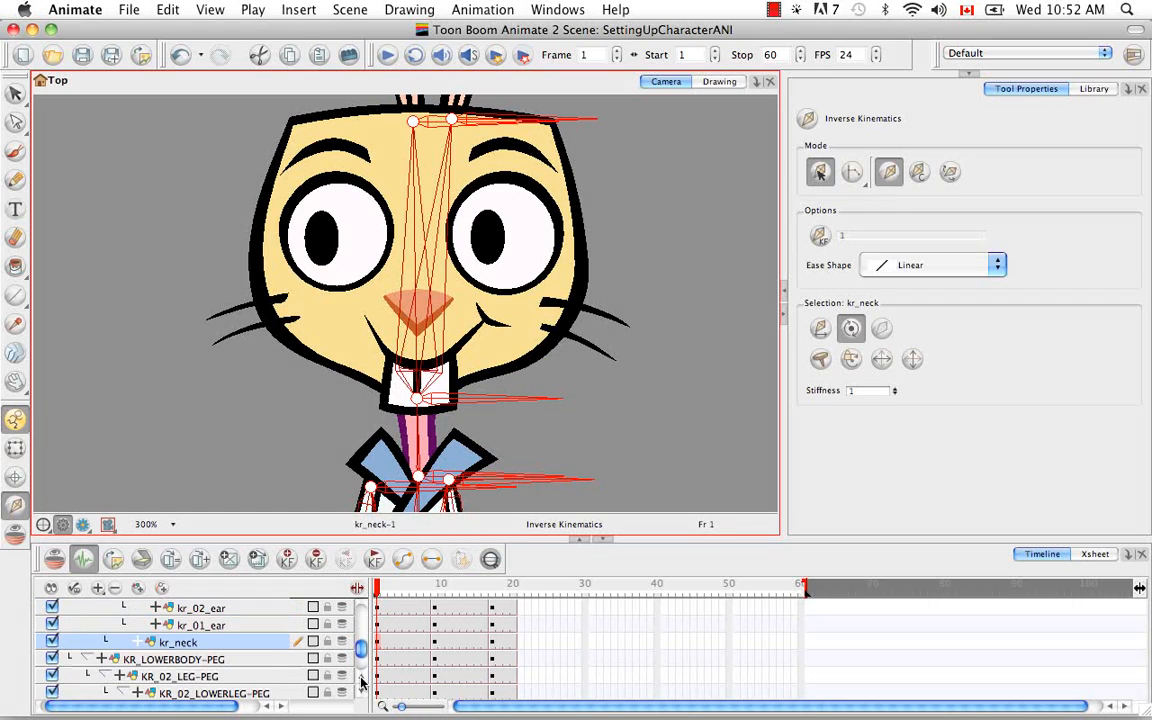
{"action": "left_click", "coordinate": [883, 328]}
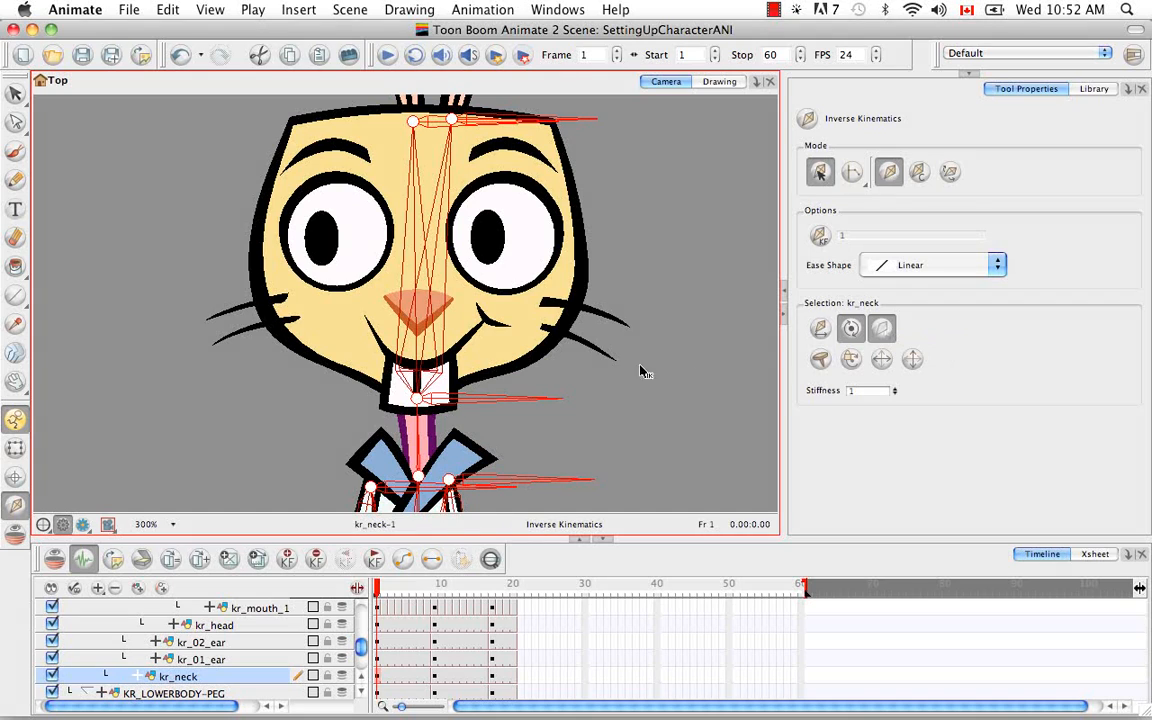
Look through the head layers above kr_neck in the timeline and select KR_HEAD-PEG to check its inverse kinematics settings
{"action": "left_click", "coordinate": [362, 678]}
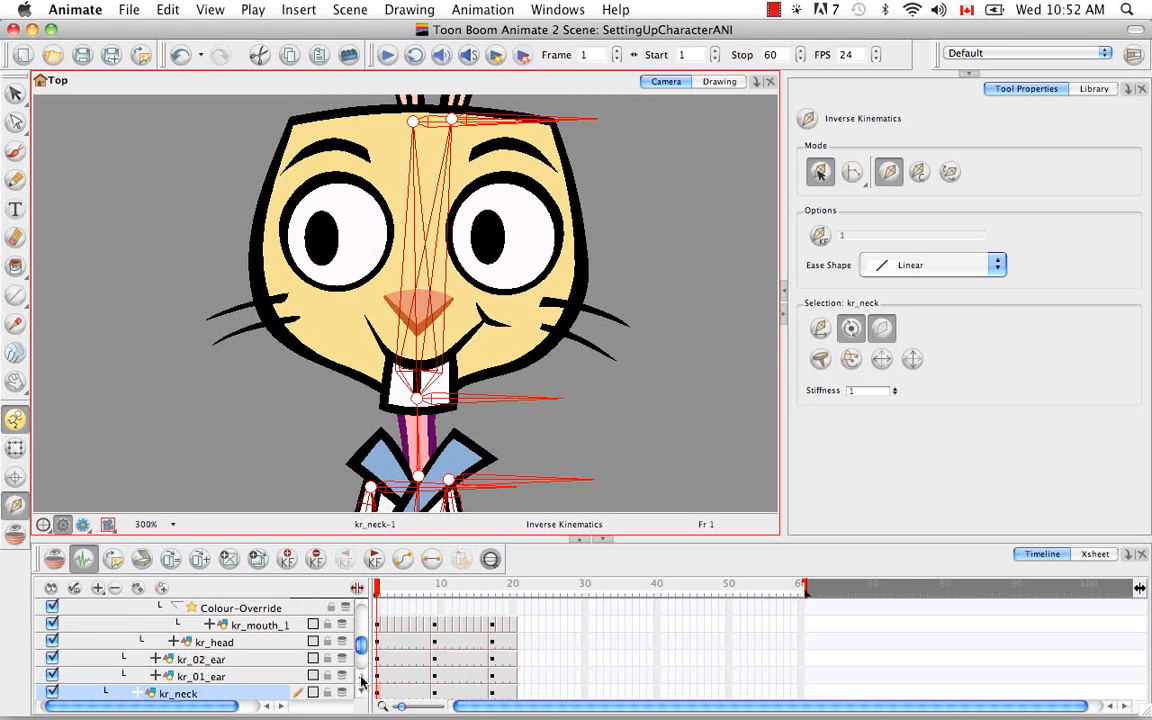
{"action": "left_click", "coordinate": [362, 679]}
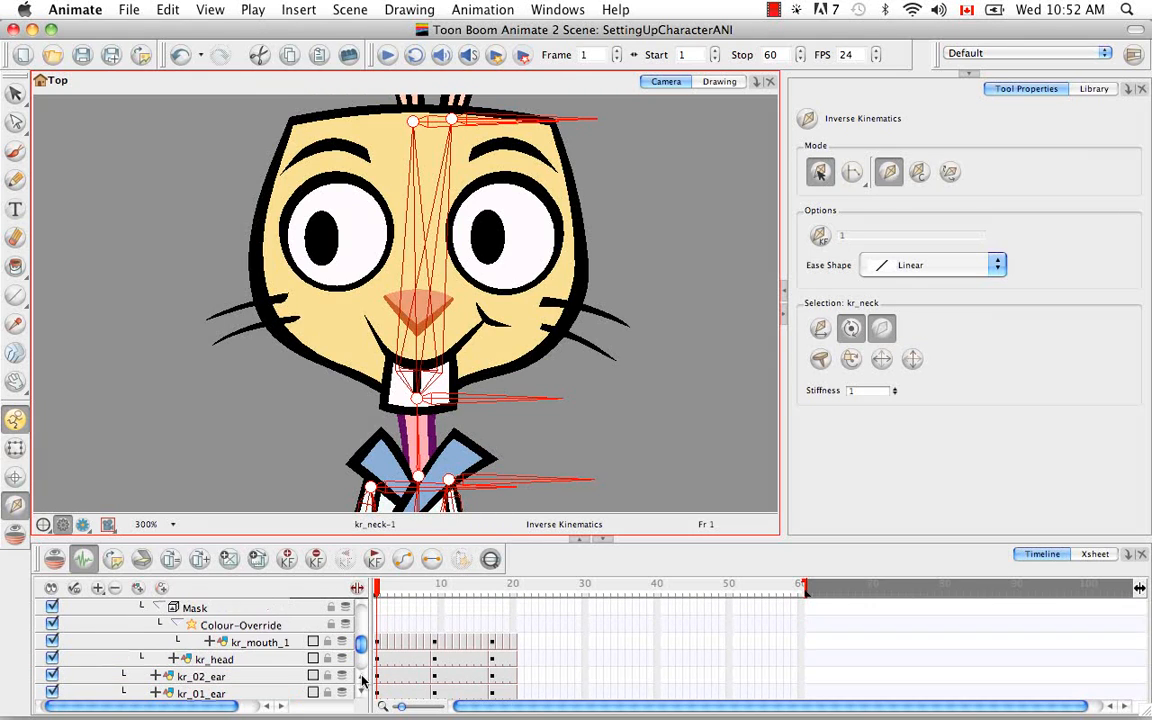
{"action": "left_click", "coordinate": [362, 679]}
{"action": "left_click", "coordinate": [362, 679]}
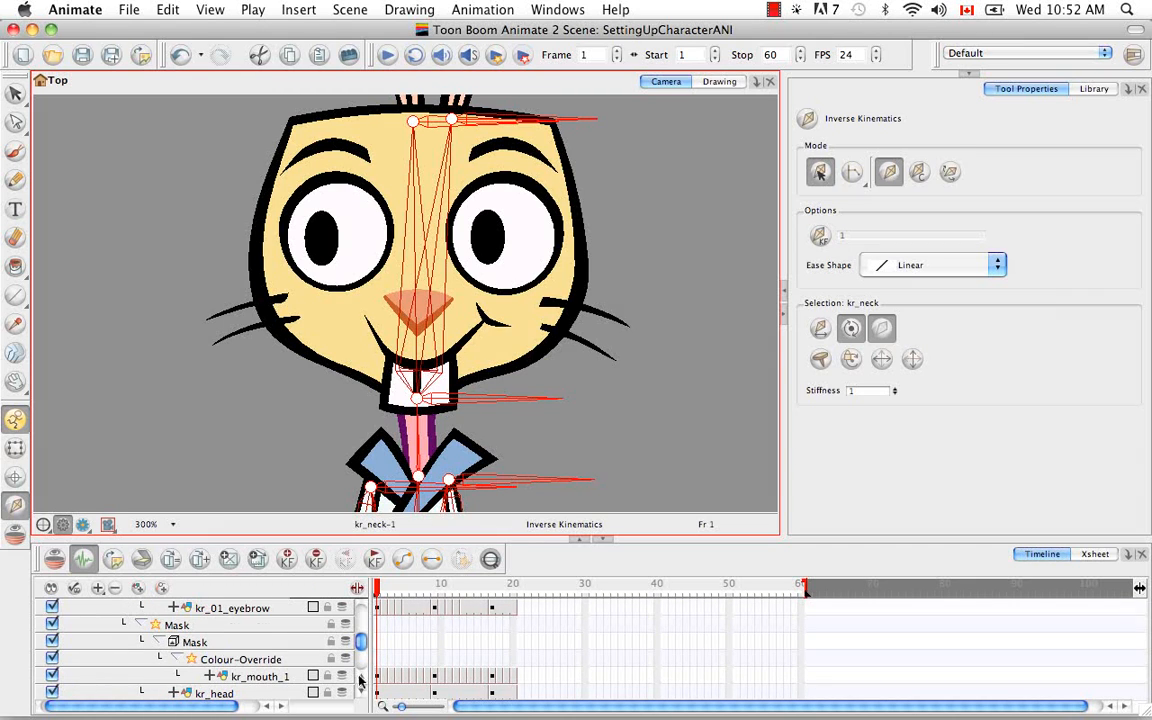
{"action": "left_click", "coordinate": [362, 679]}
{"action": "left_click", "coordinate": [362, 679]}
{"action": "left_click", "coordinate": [362, 679]}
{"action": "left_click", "coordinate": [362, 679]}
{"action": "left_click", "coordinate": [362, 679]}
{"action": "left_click", "coordinate": [362, 679]}
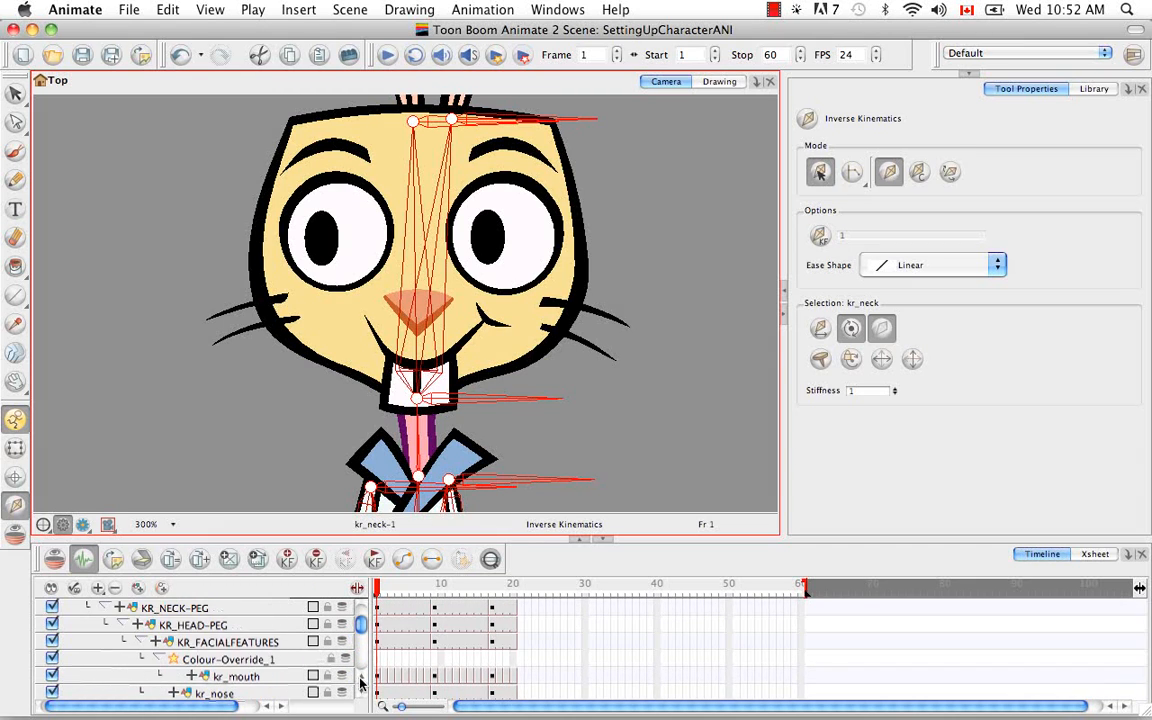
{"action": "left_click", "coordinate": [260, 624]}
Exclude the kr_head drawing from inverse kinematics
{"action": "left_click", "coordinate": [362, 694]}
{"action": "left_click", "coordinate": [362, 694]}
{"action": "left_click", "coordinate": [362, 694]}
{"action": "left_click", "coordinate": [362, 694]}
{"action": "left_click", "coordinate": [362, 694]}
{"action": "left_click", "coordinate": [361, 695]}
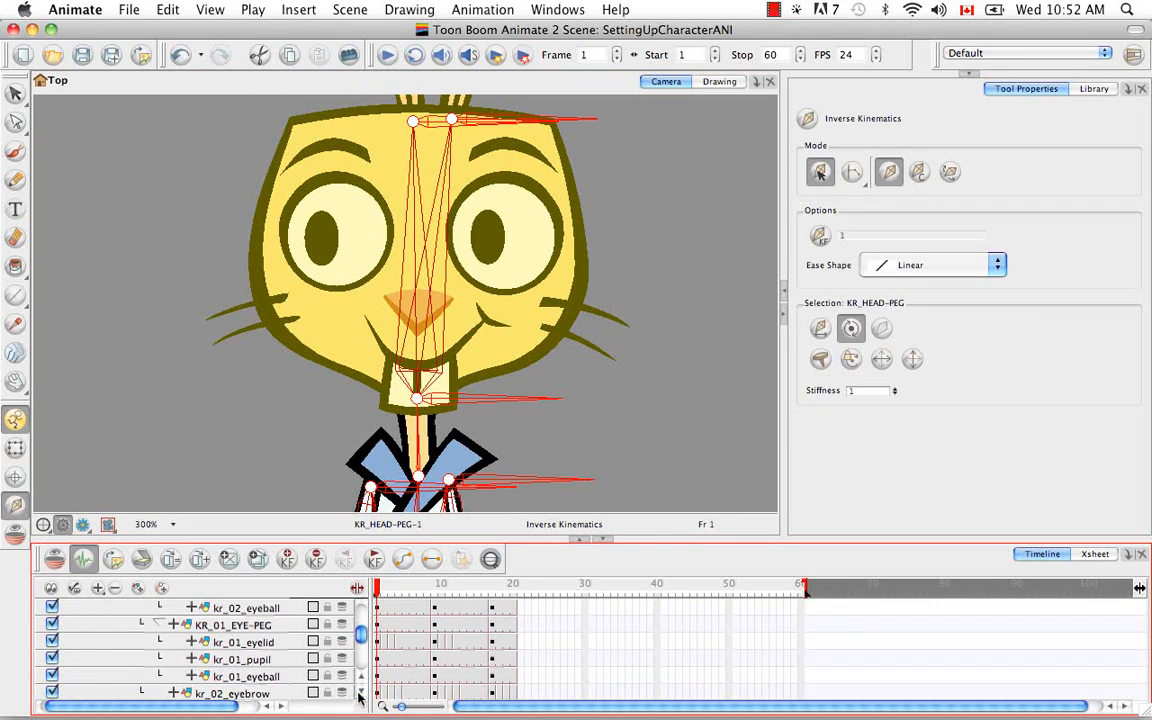
{"action": "left_click", "coordinate": [361, 695]}
{"action": "left_click", "coordinate": [361, 695]}
{"action": "left_click", "coordinate": [361, 695]}
{"action": "left_click", "coordinate": [361, 695]}
{"action": "left_click", "coordinate": [361, 695]}
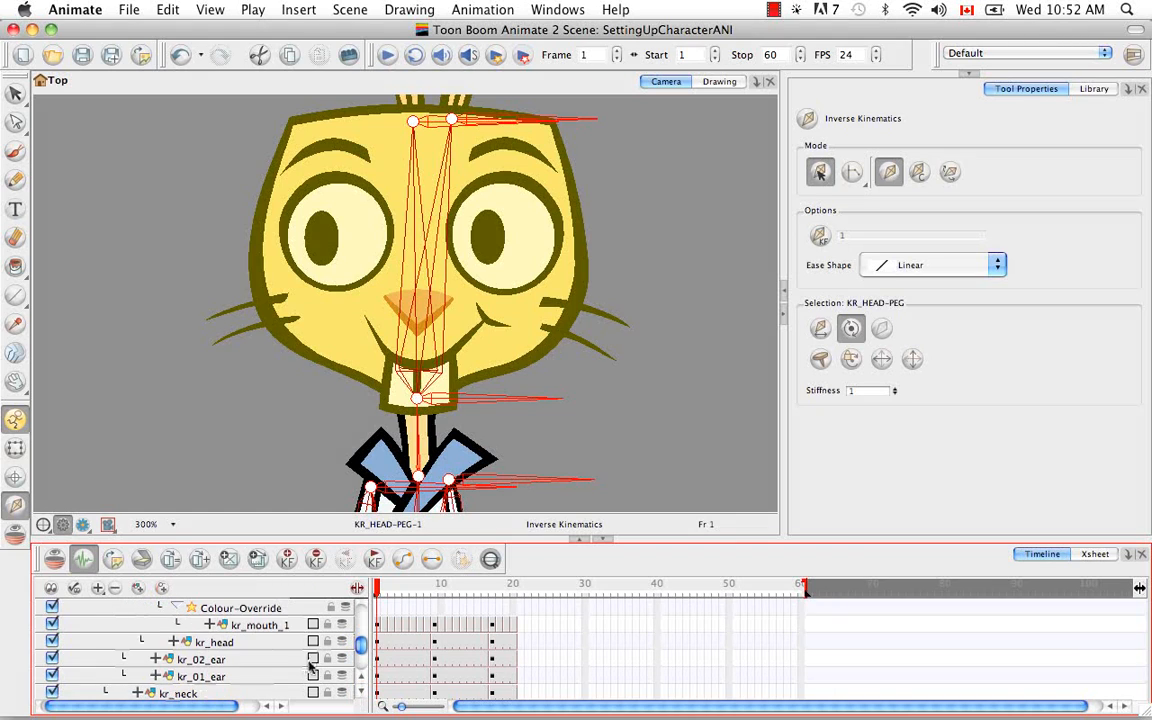
{"action": "left_click", "coordinate": [214, 642]}
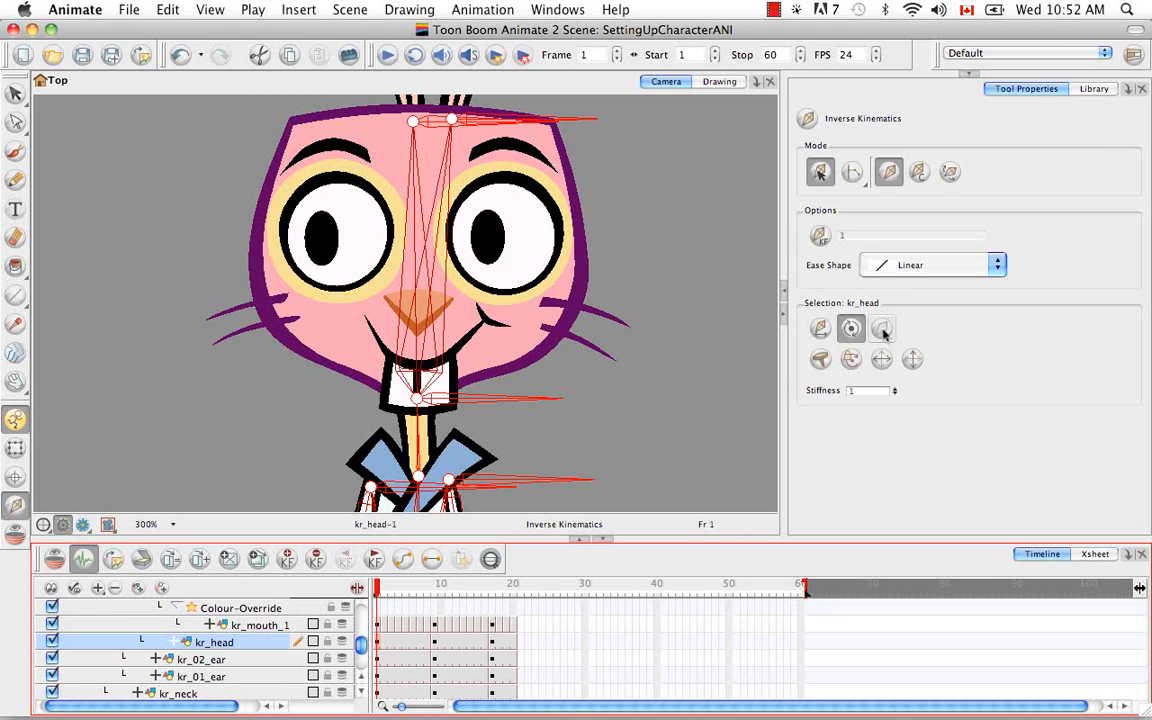
{"action": "left_click", "coordinate": [607, 420]}
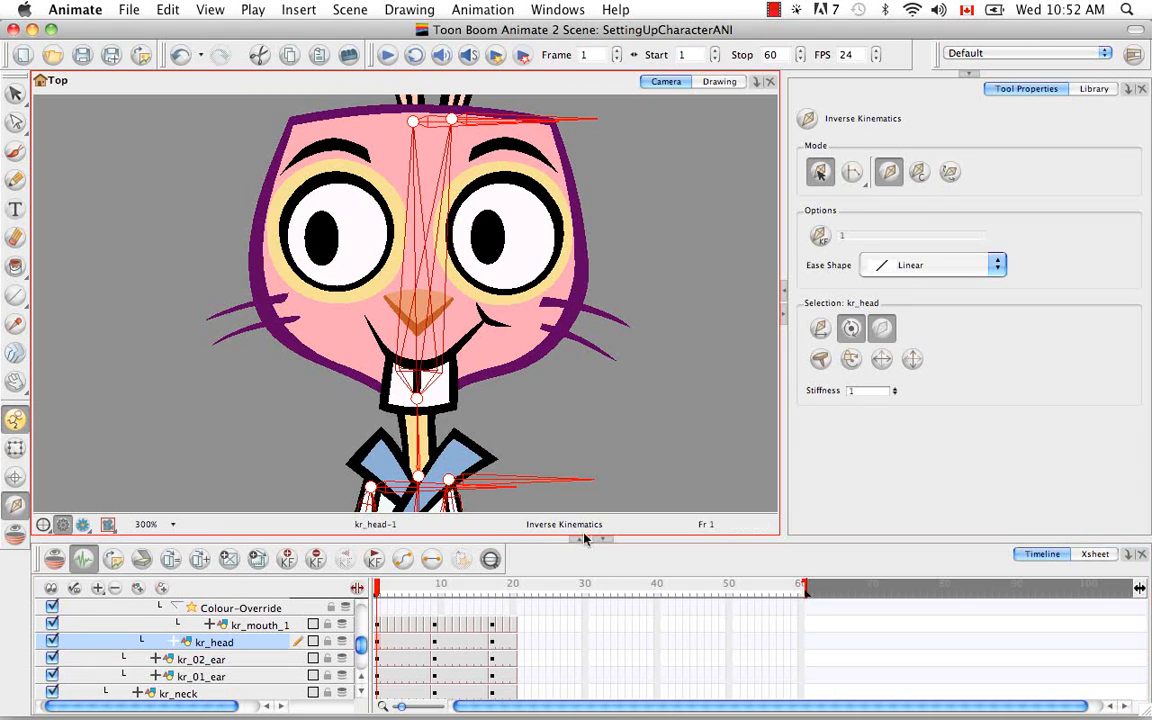
Inspect the character's remaining inverse kinematics bones from the head down to the feet
{"action": "key", "text": "space"}
{"action": "left_click_drag", "start_coordinate": [586, 314], "coordinate": [597, 357]}
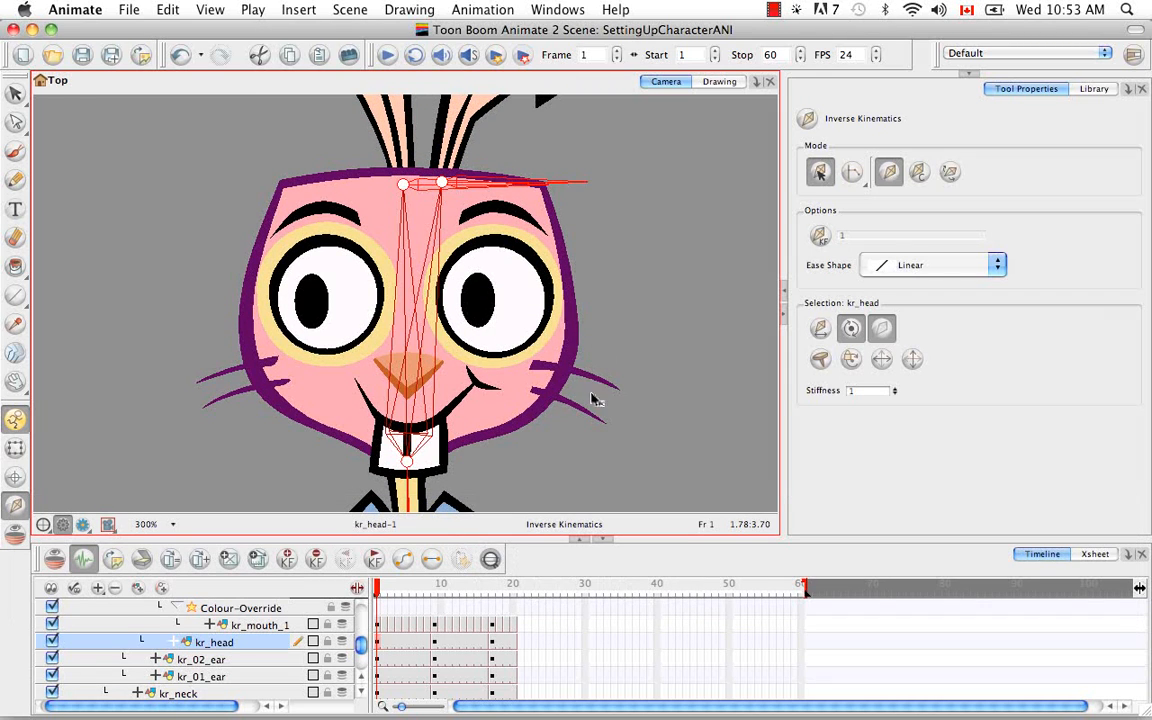
{"action": "key", "text": "space"}
{"action": "left_click_drag", "start_coordinate": [533, 412], "coordinate": [535, 358]}
{"action": "left_click_drag", "start_coordinate": [540, 465], "coordinate": [542, 411]}
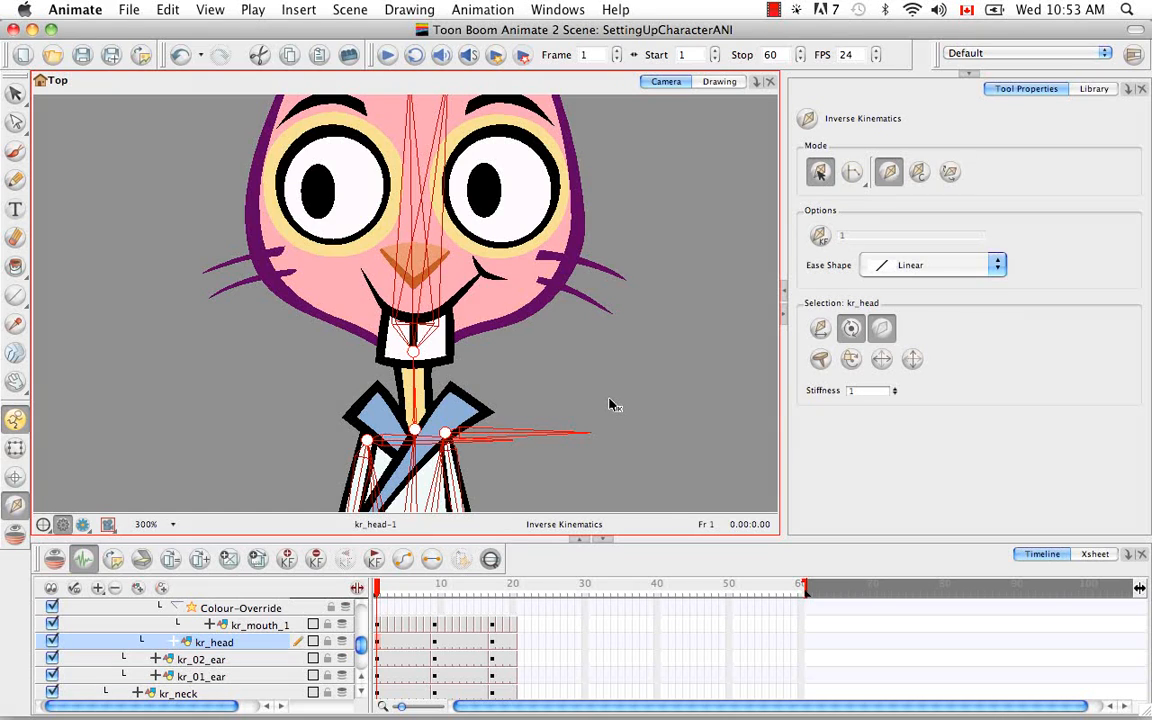
{"action": "key", "text": "space"}
{"action": "left_click_drag", "start_coordinate": [594, 414], "coordinate": [505, 80]}
{"action": "left_click_drag", "start_coordinate": [500, 480], "coordinate": [500, 235]}
{"action": "left_click_drag", "start_coordinate": [496, 458], "coordinate": [522, 249]}
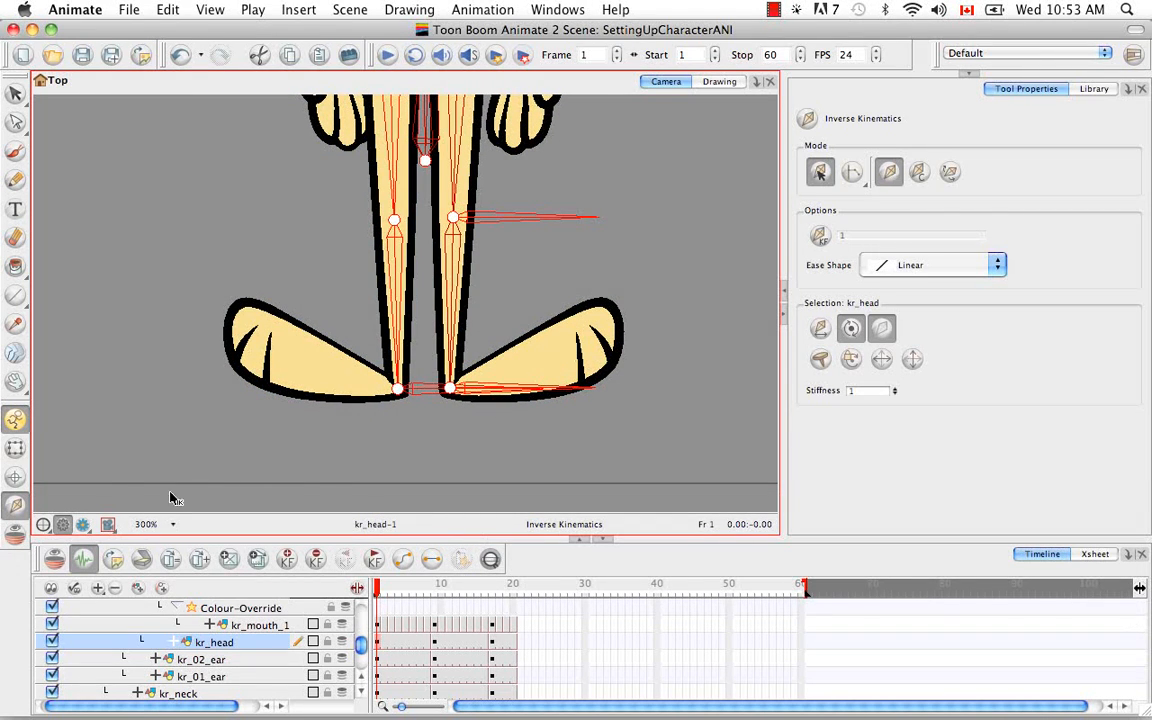
Select the kr_02_tibia drawing on the lower leg and exclude it from inverse kinematics
{"action": "key", "text": "shift+t"}
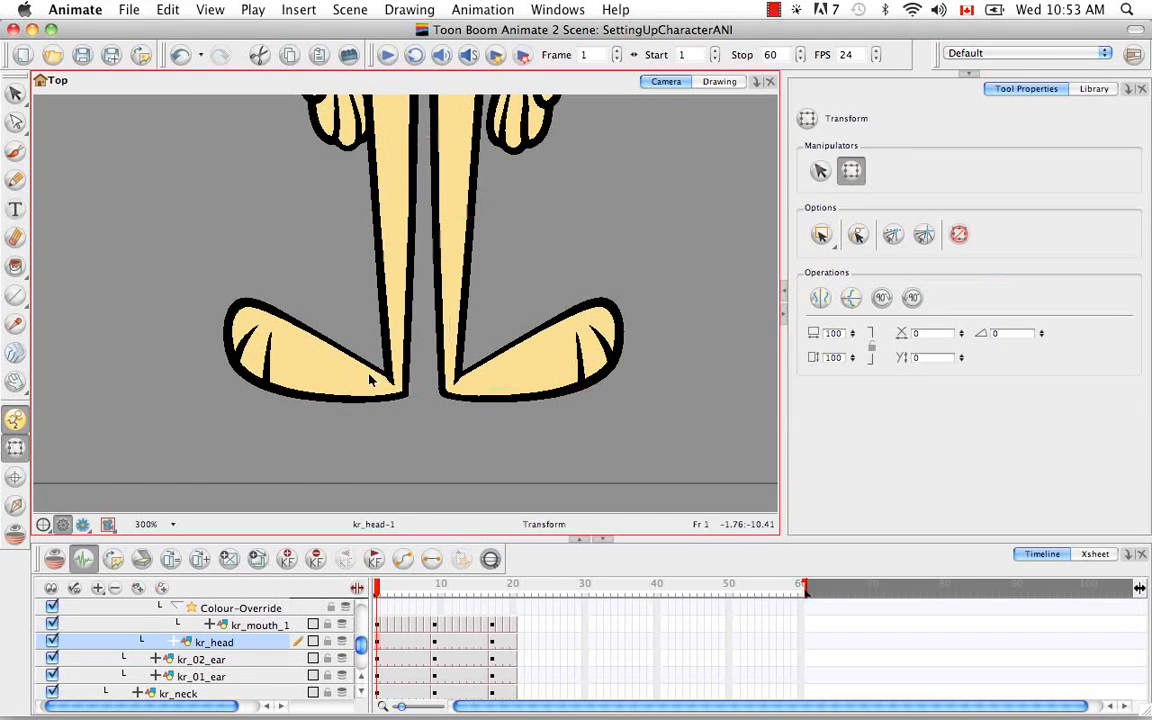
{"action": "left_click", "coordinate": [450, 317]}
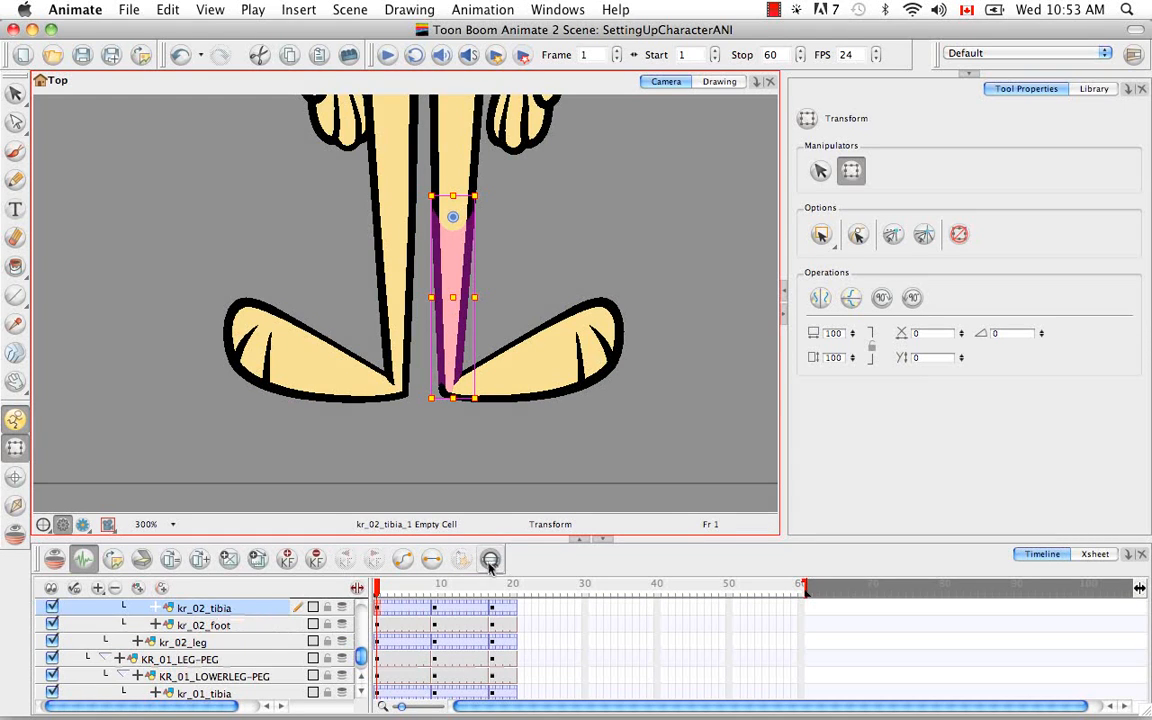
{"action": "scroll", "coordinate": [363, 683], "scroll_direction": "up", "scroll_amount": 4}
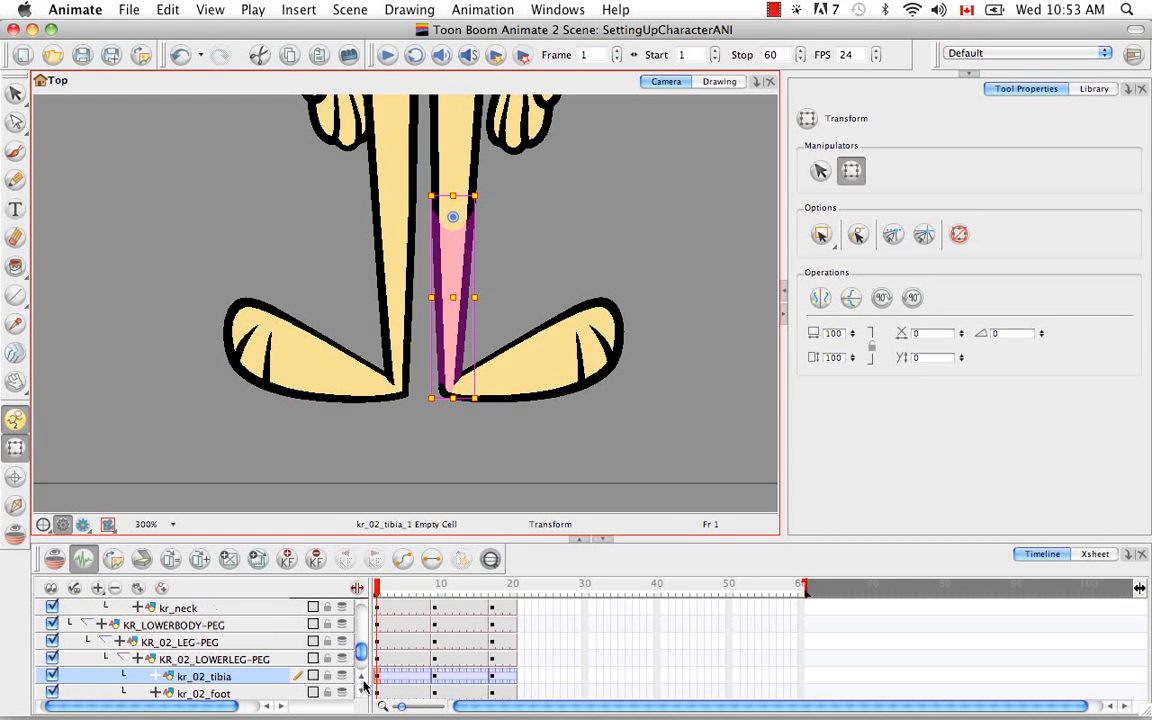
{"action": "left_click", "coordinate": [15, 505]}
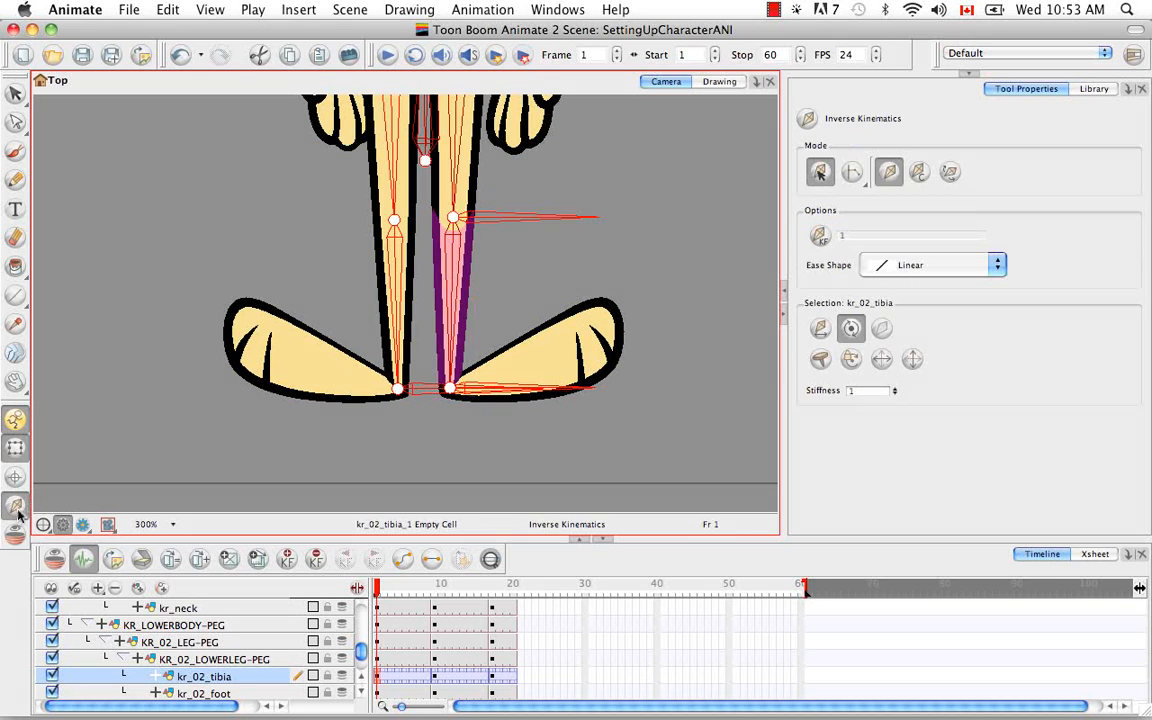
{"action": "left_click", "coordinate": [851, 331]}
Exclude the upper leg drawing, kr_02_leg, from the inverse kinematics chain
{"action": "key", "text": "space"}
{"action": "left_click_drag", "start_coordinate": [540, 260], "coordinate": [535, 363]}
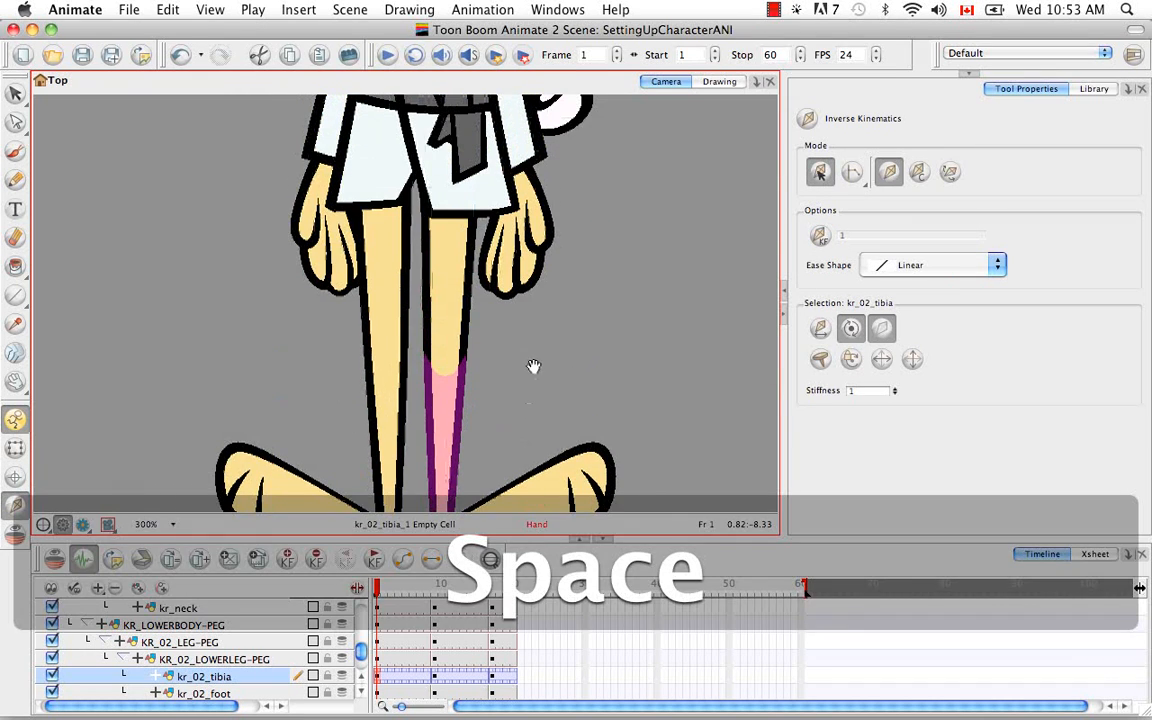
{"action": "scroll", "coordinate": [349, 694], "scroll_direction": "down", "scroll_amount": 2}
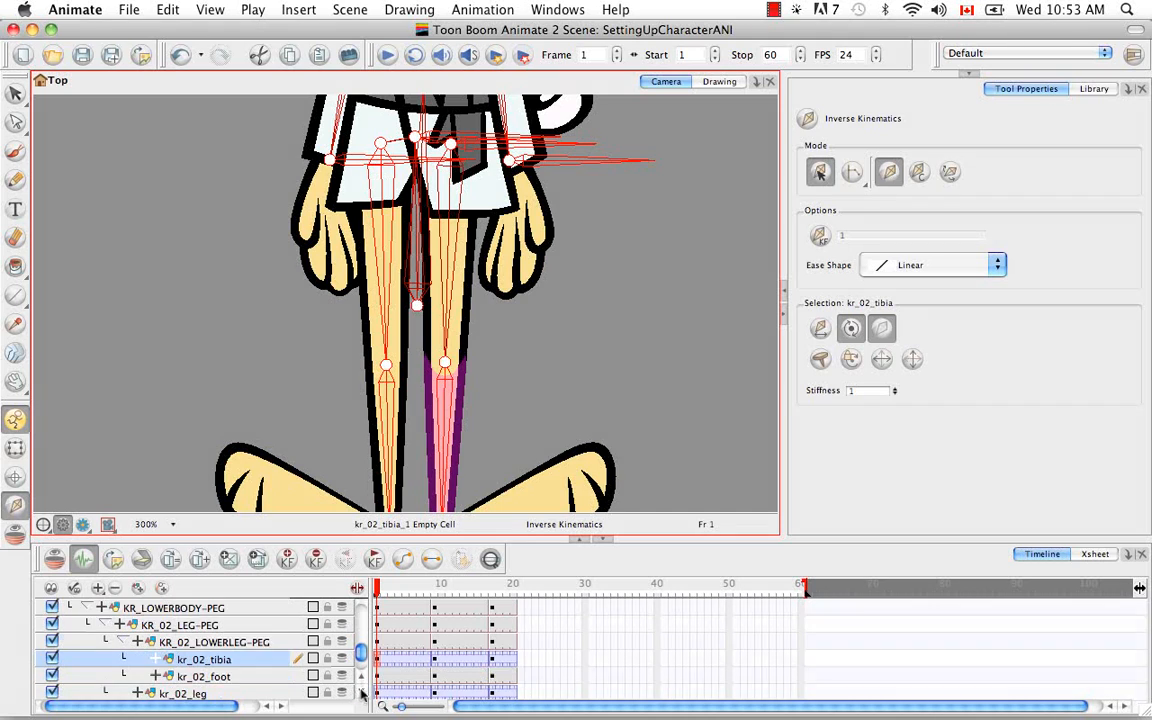
{"action": "left_click", "coordinate": [290, 676]}
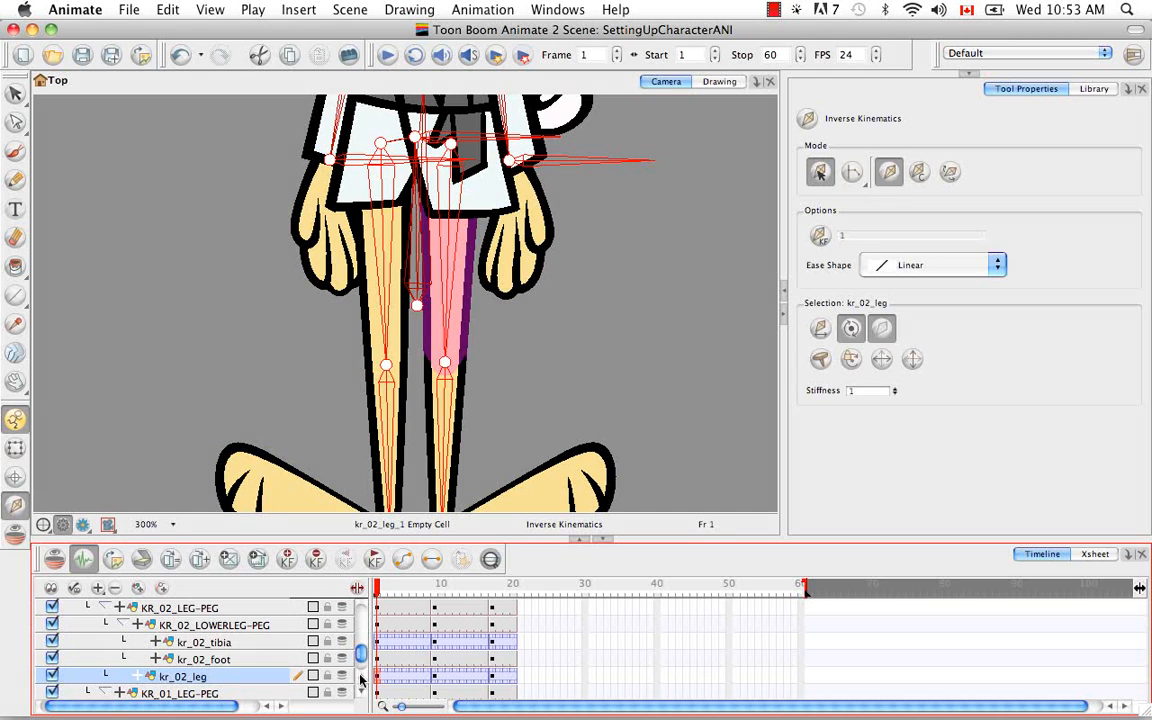
{"action": "left_click", "coordinate": [362, 692]}
{"action": "left_click", "coordinate": [362, 692]}
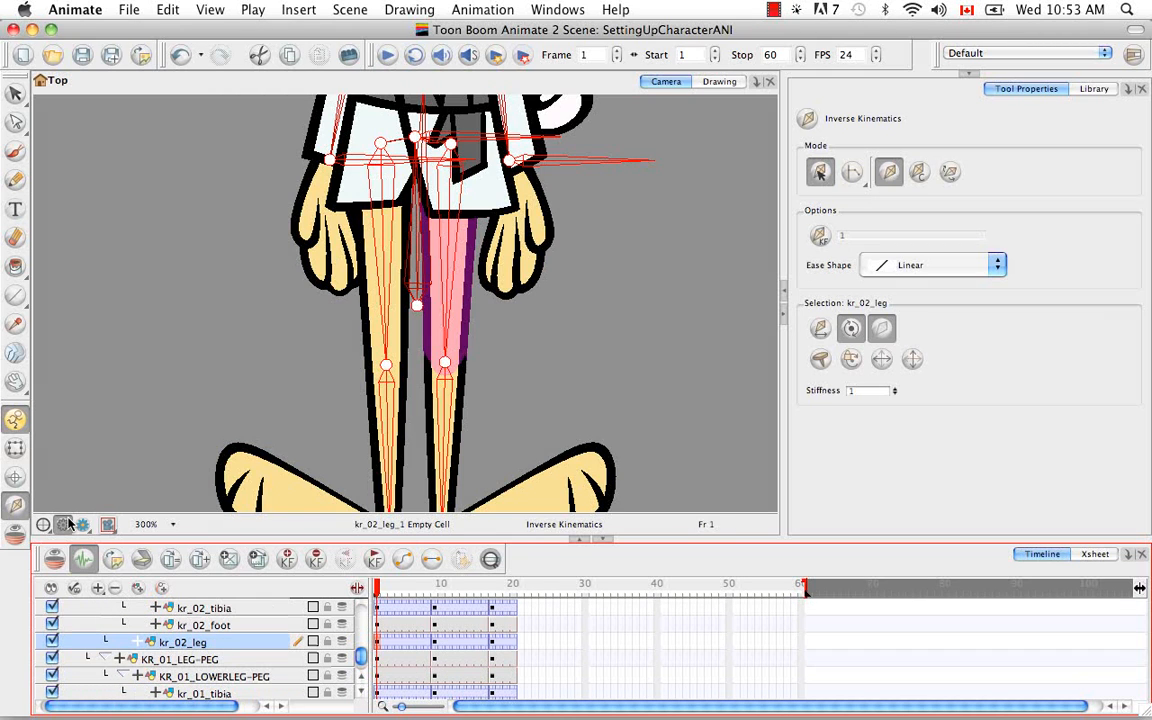
Select the kr_body drawing on the torso and exclude it from inverse kinematics
{"action": "left_click", "coordinate": [15, 447]}
{"action": "key", "text": "space"}
{"action": "left_click_drag", "start_coordinate": [437, 243], "coordinate": [432, 398]}
{"action": "left_click", "coordinate": [432, 338]}
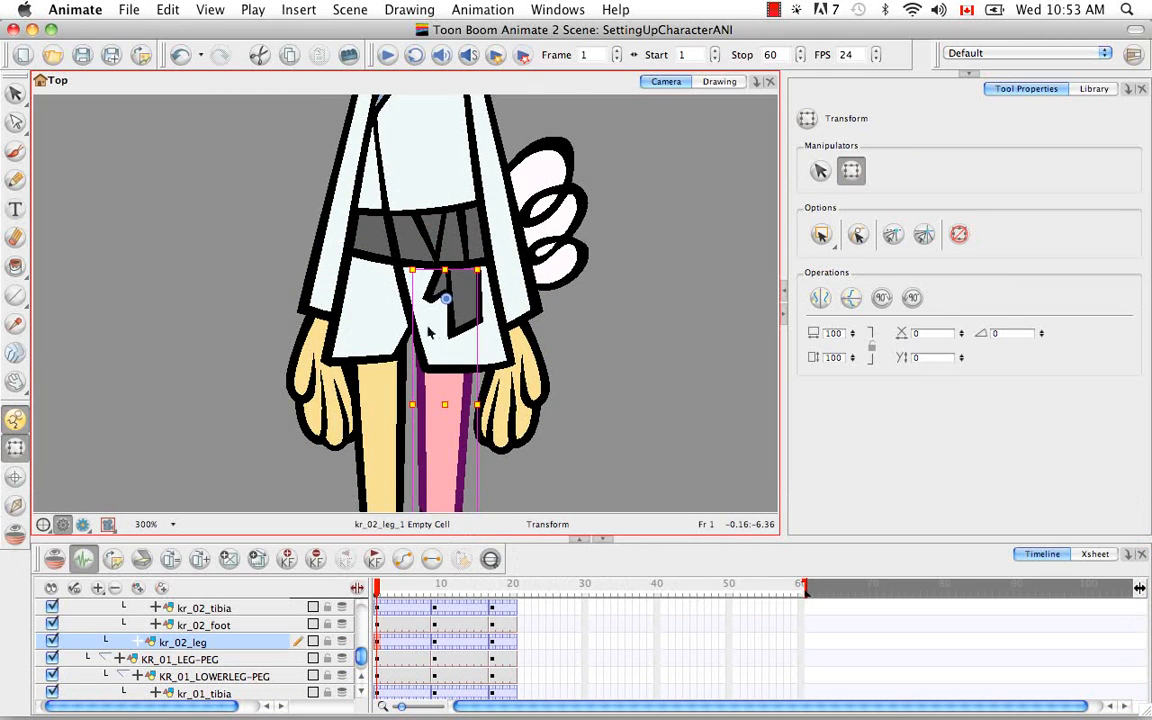
{"action": "left_click", "coordinate": [381, 318]}
{"action": "key", "text": "space"}
{"action": "left_click_drag", "start_coordinate": [330, 330], "coordinate": [296, 443]}
{"action": "left_click", "coordinate": [15, 505]}
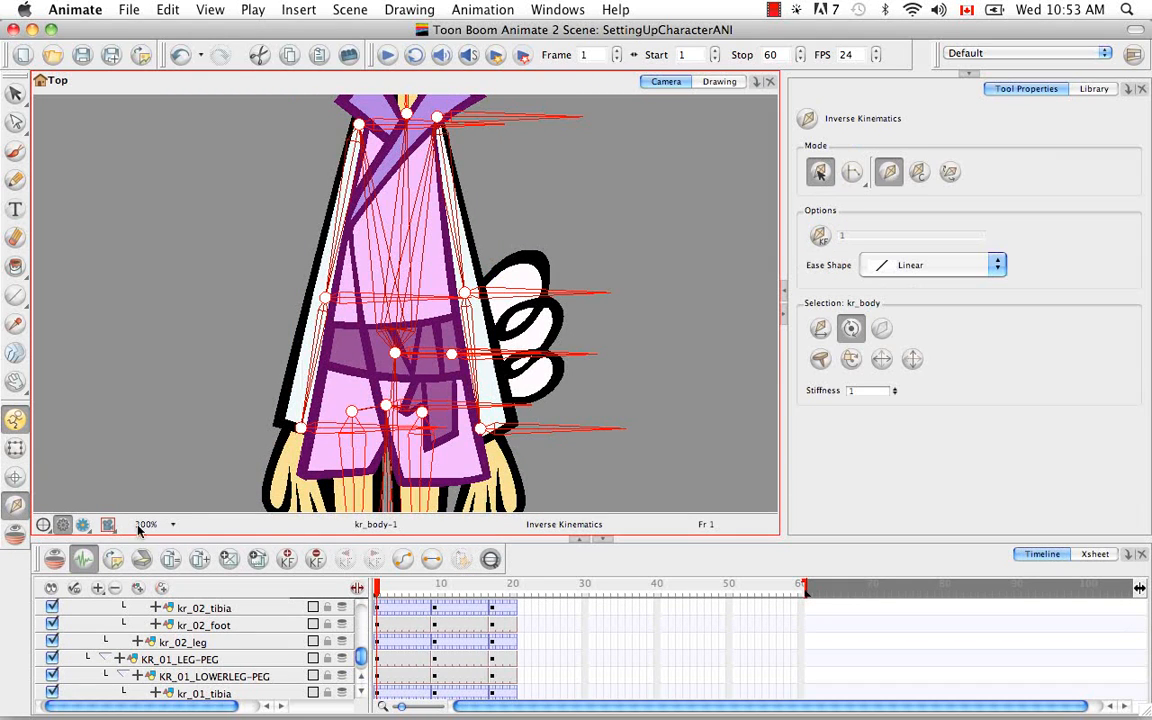
{"action": "left_click", "coordinate": [490, 559]}
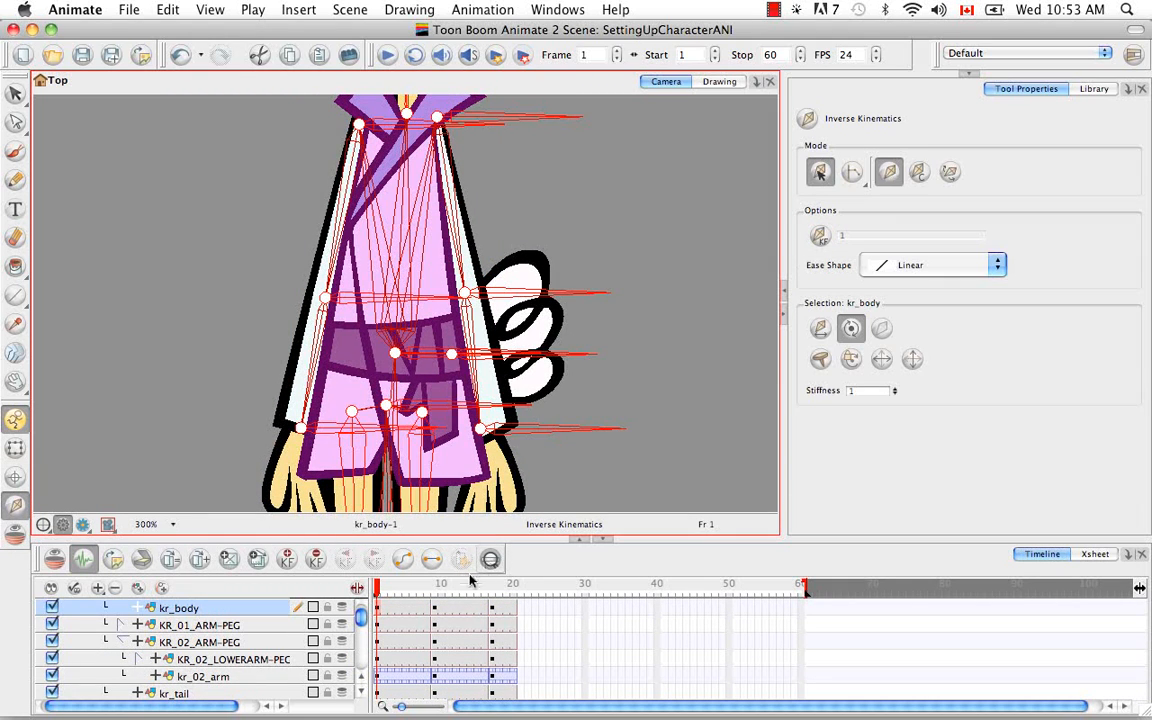
{"action": "scroll", "coordinate": [361, 685], "scroll_direction": "up", "scroll_amount": 3}
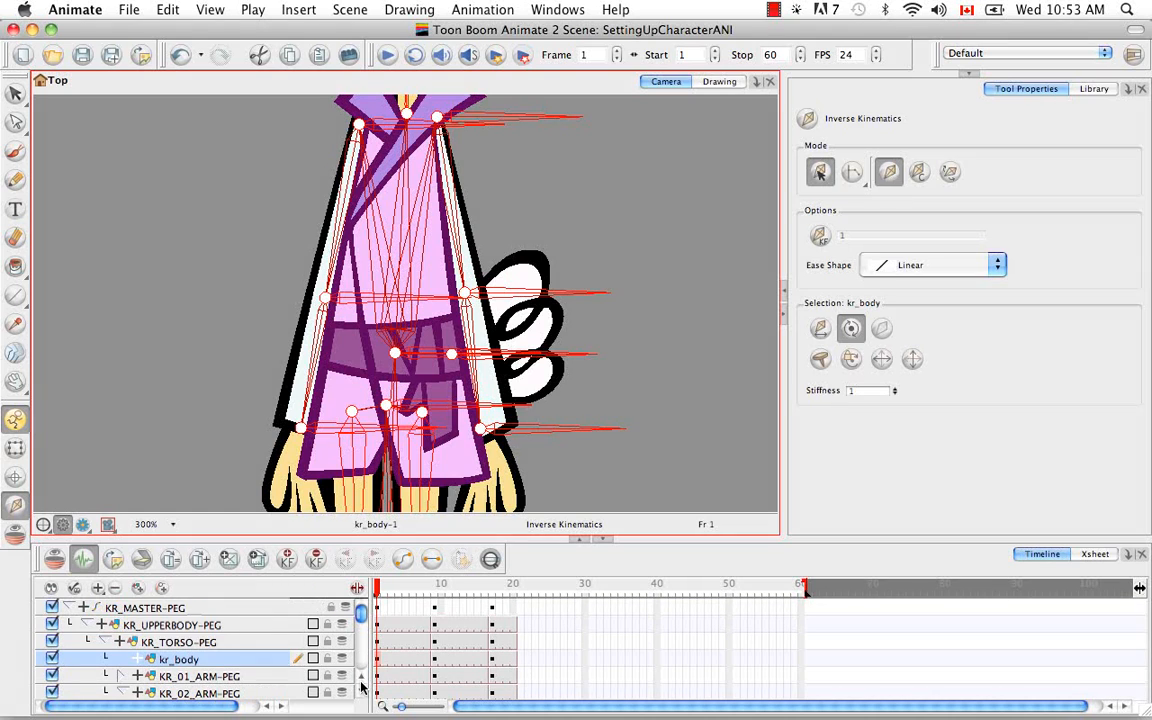
{"action": "left_click", "coordinate": [195, 642]}
{"action": "left_click", "coordinate": [203, 660]}
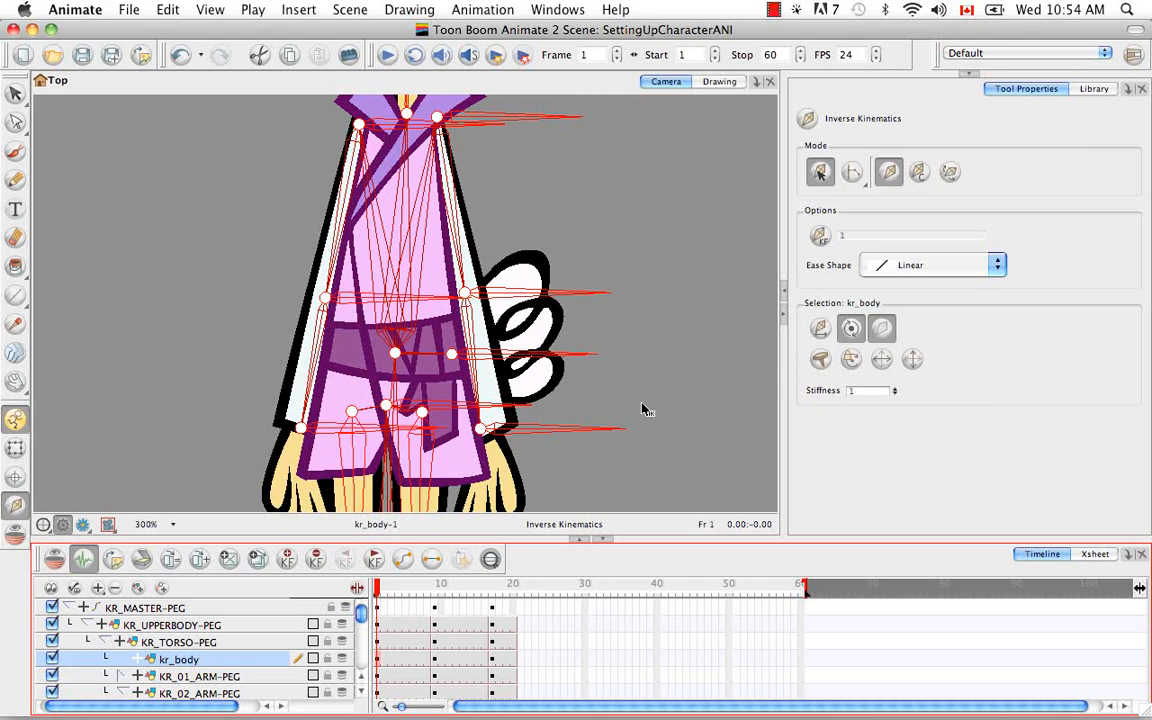
Exclude the kr_hips drawing from the inverse kinematics chain
{"action": "left_click_drag", "start_coordinate": [363, 699], "coordinate": [363, 699]}
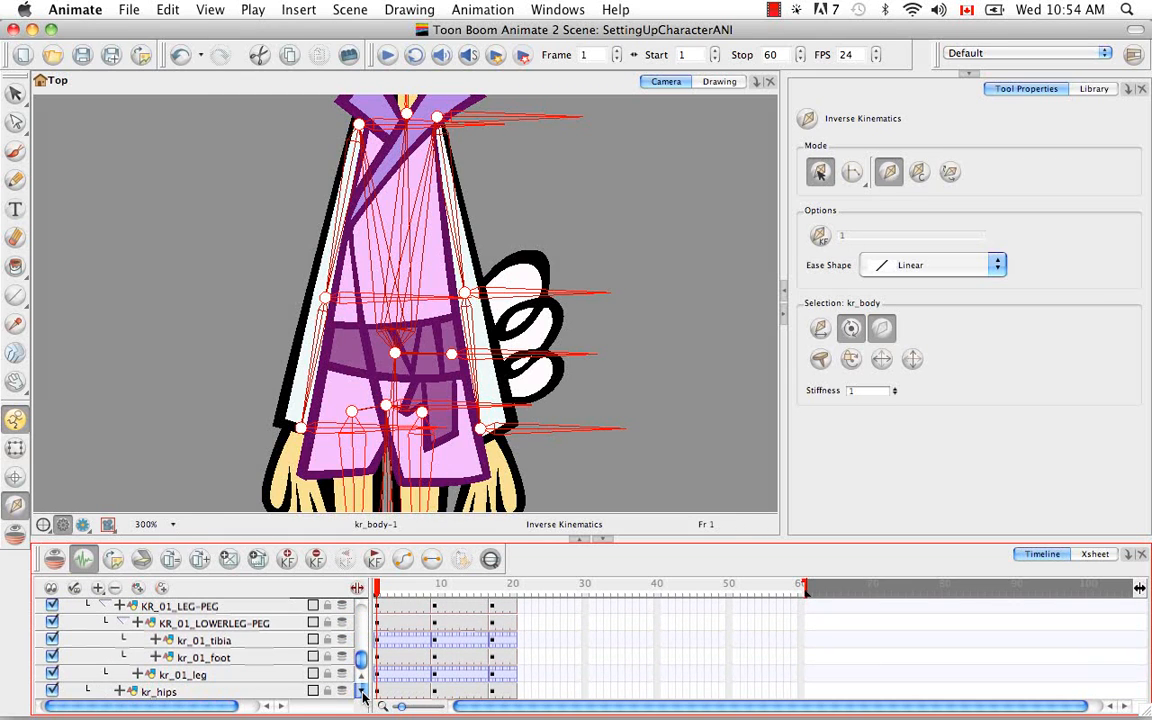
{"action": "left_click", "coordinate": [262, 692]}
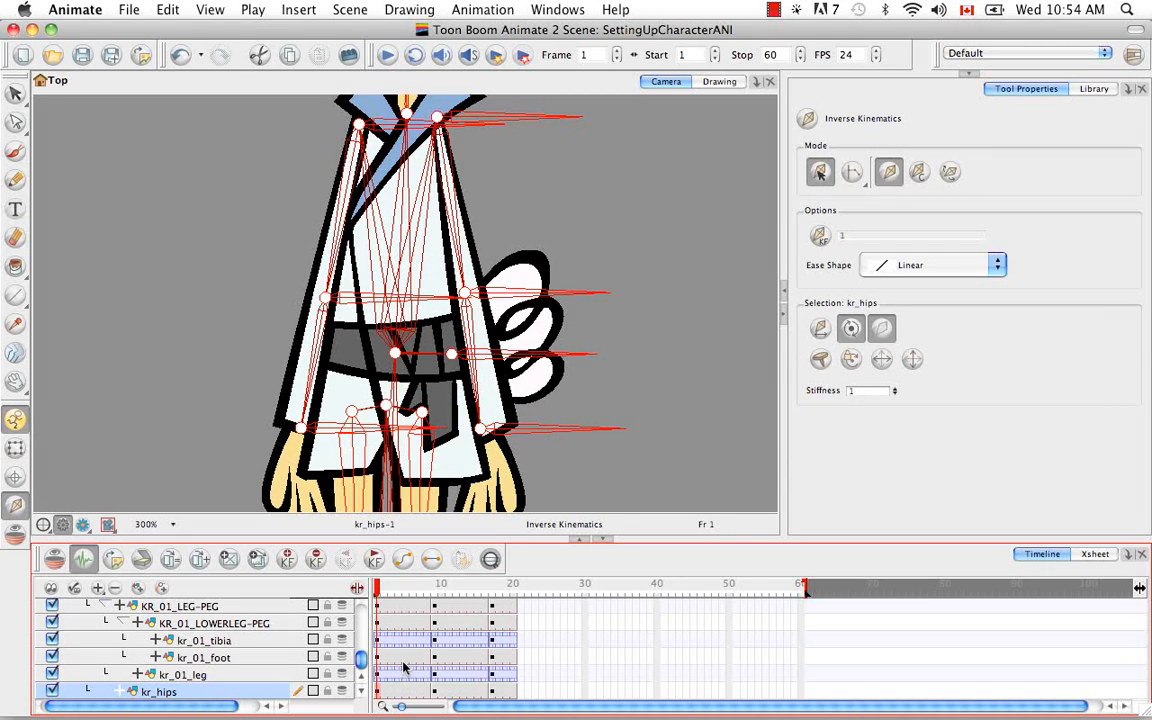
Select the kr_01_forearm drawing on the lower arm and exclude it from inverse kinematics
{"action": "left_click", "coordinate": [15, 448]}
{"action": "left_click", "coordinate": [276, 384]}
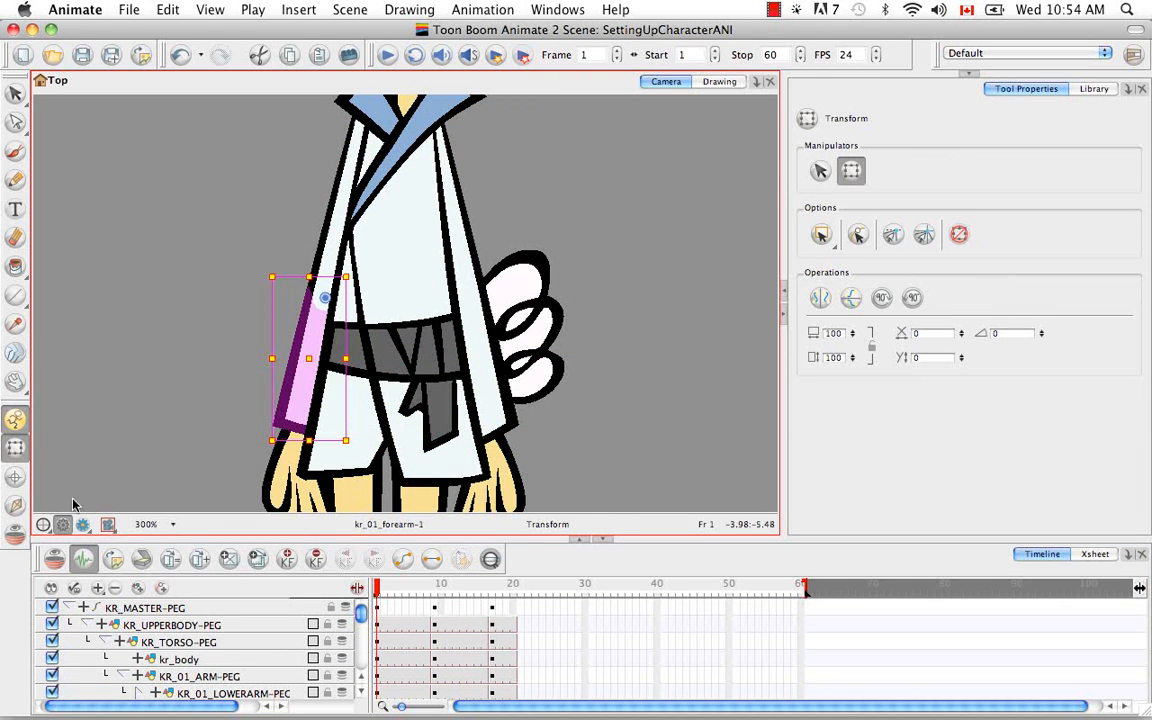
{"action": "left_click", "coordinate": [16, 502]}
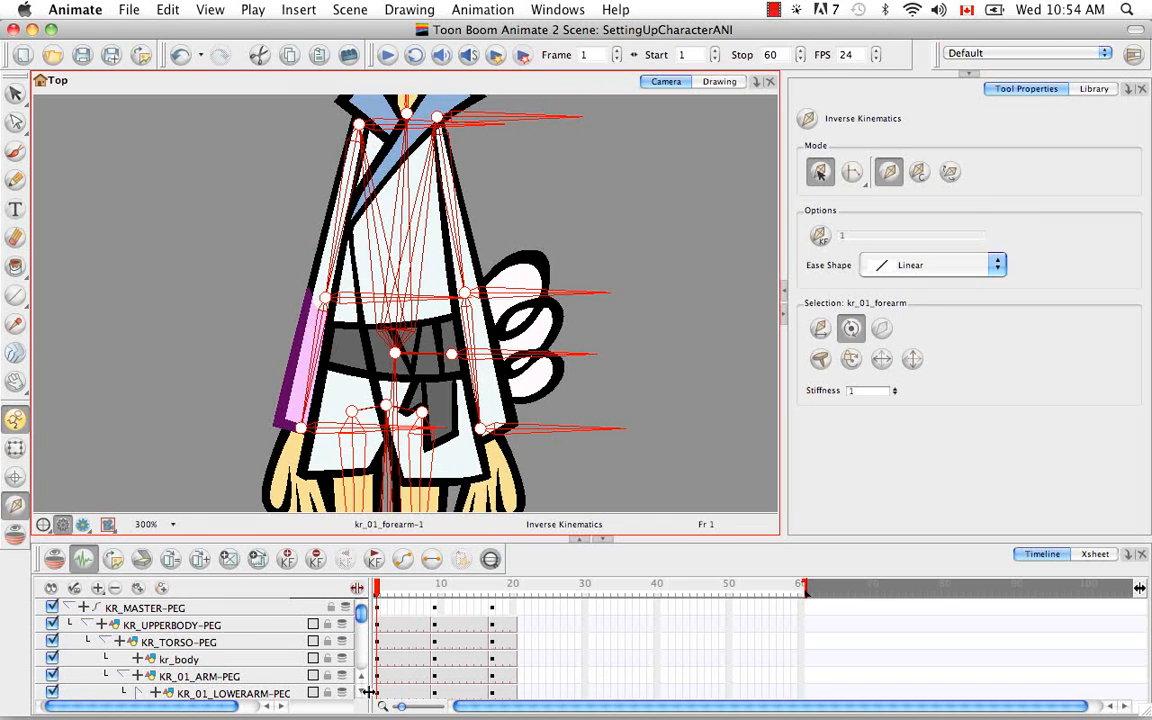
{"action": "left_click_drag", "start_coordinate": [362, 697], "coordinate": [362, 697]}
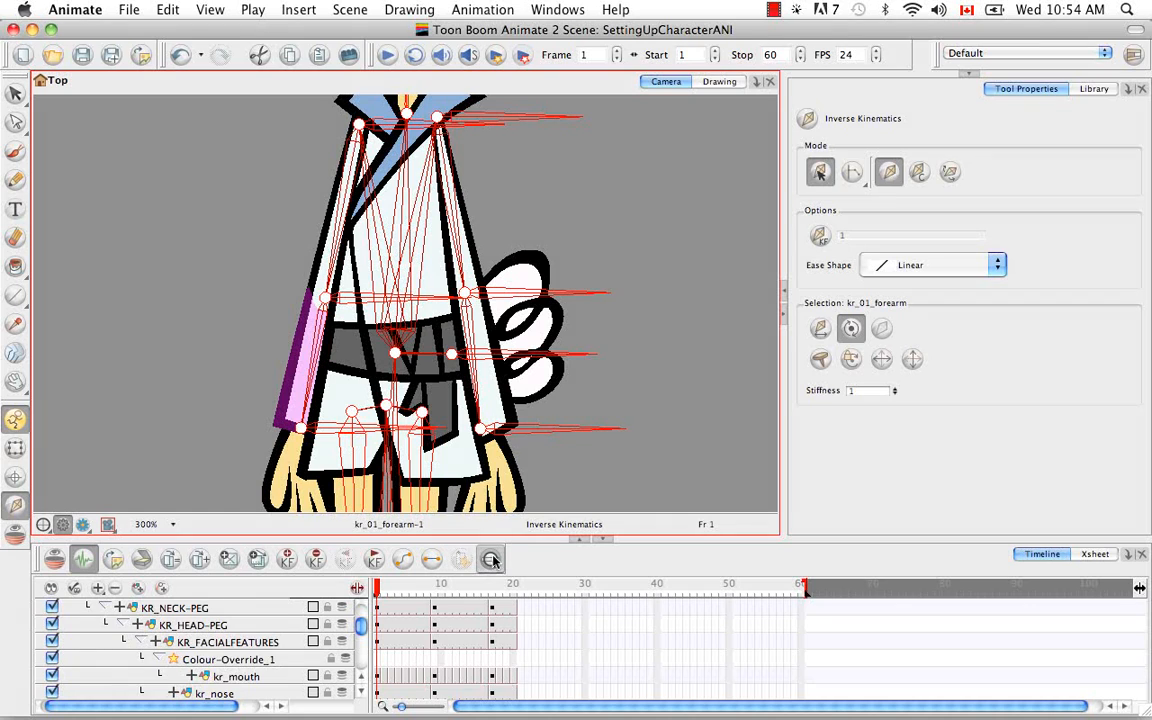
{"action": "left_click", "coordinate": [491, 559]}
{"action": "left_click", "coordinate": [363, 681]}
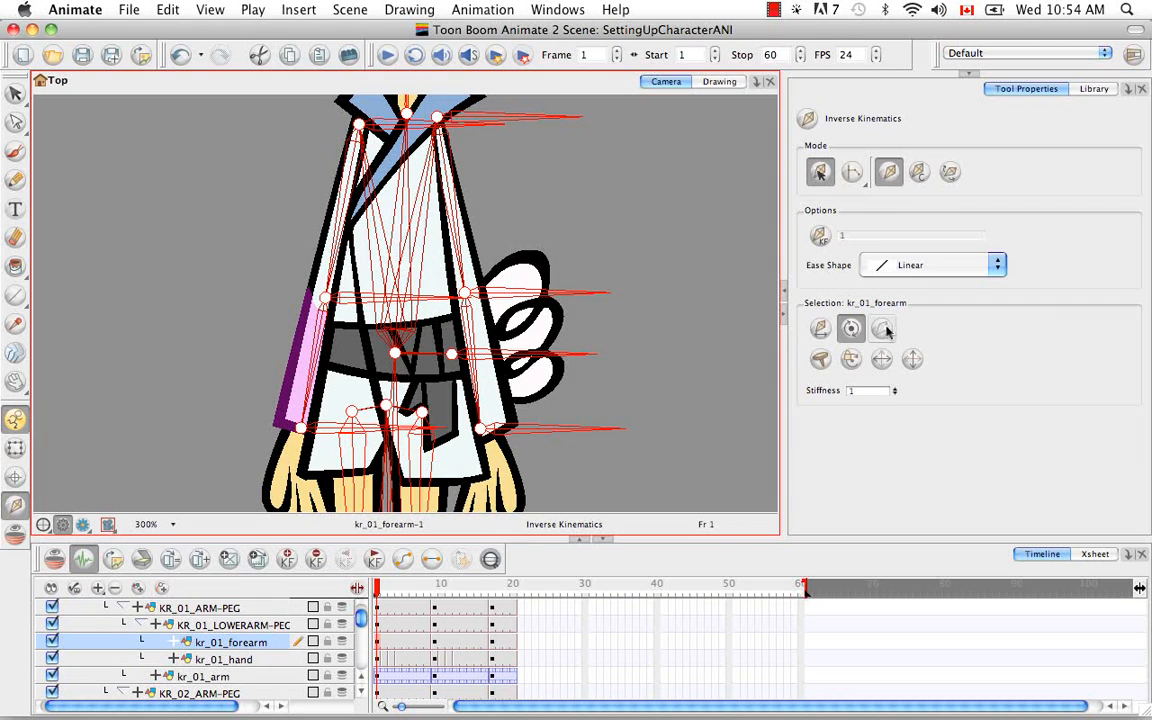
Exclude the upper arm drawing, kr_01_arm, from the inverse kinematics chain
{"action": "left_click", "coordinate": [268, 625]}
{"action": "left_click", "coordinate": [256, 609]}
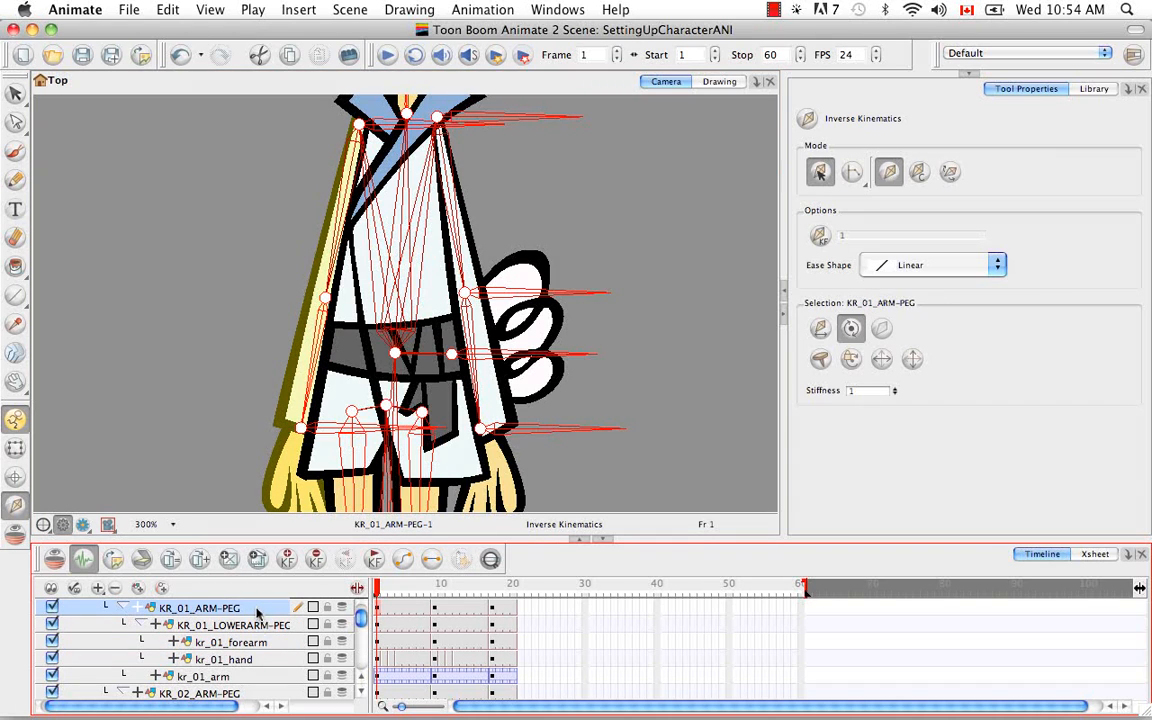
{"action": "left_click", "coordinate": [240, 680]}
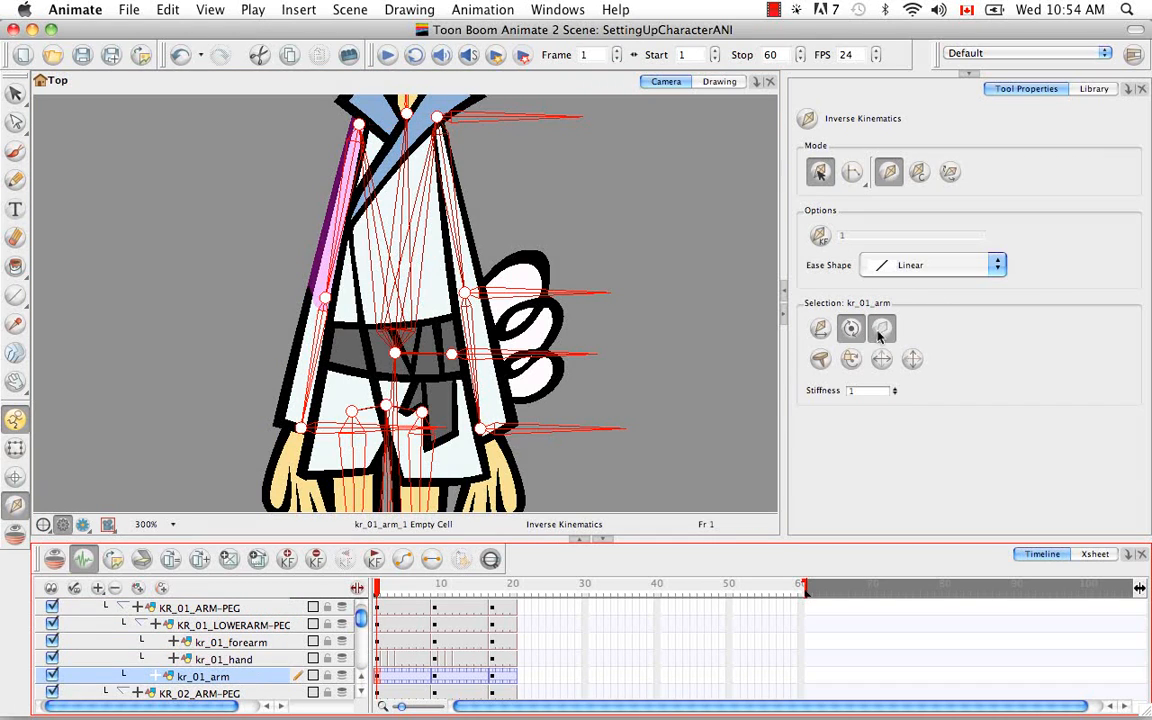
Exclude the other arm's drawings, kr_02_forearm and kr_02_arm, from inverse kinematics
{"action": "left_click", "coordinate": [17, 449]}
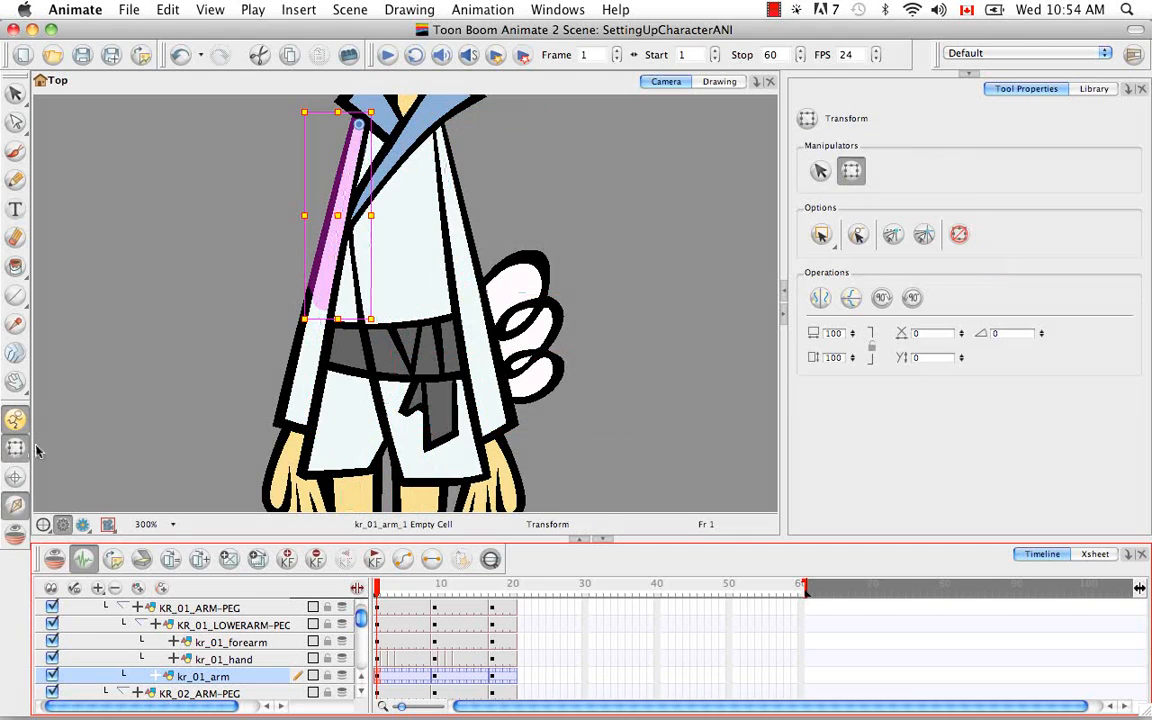
{"action": "left_click", "coordinate": [443, 348]}
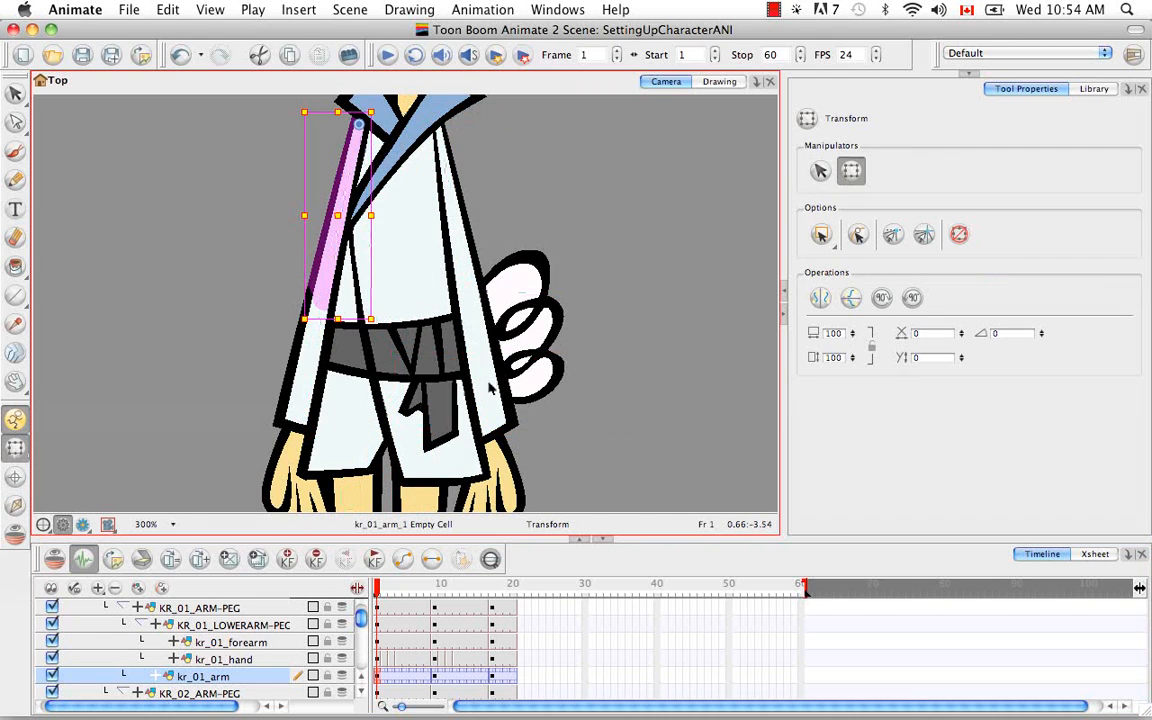
{"action": "left_click", "coordinate": [491, 560]}
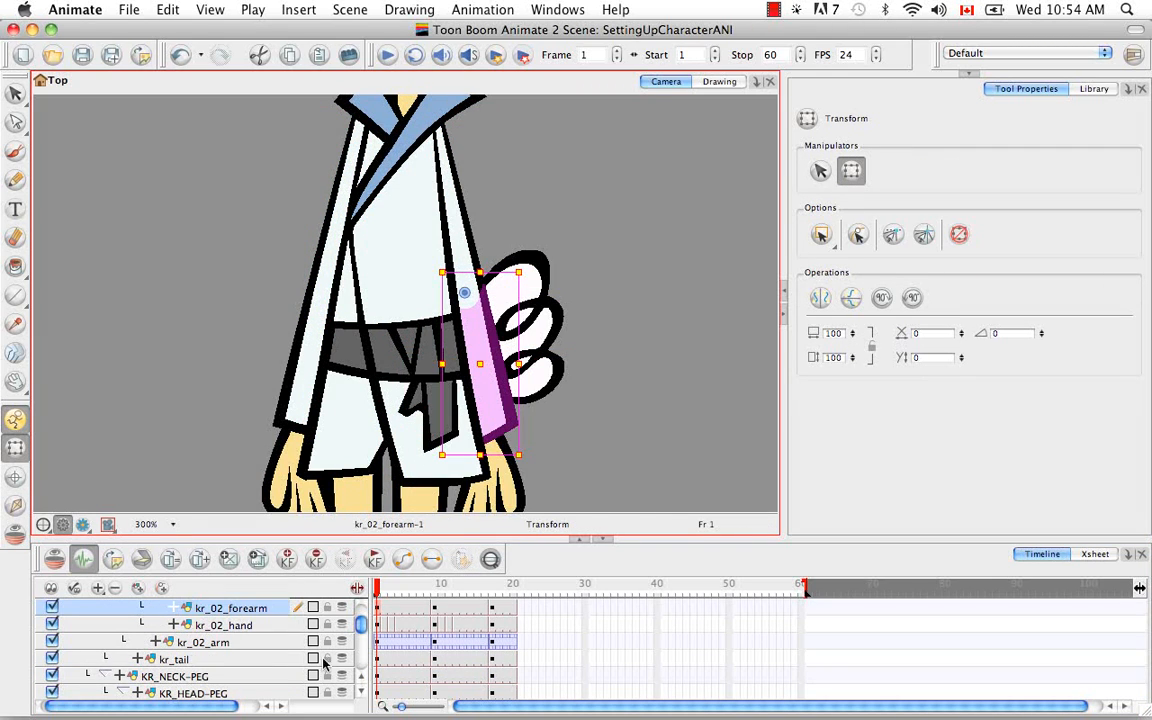
{"action": "scroll", "coordinate": [362, 684], "scroll_direction": "up", "scroll_amount": 2}
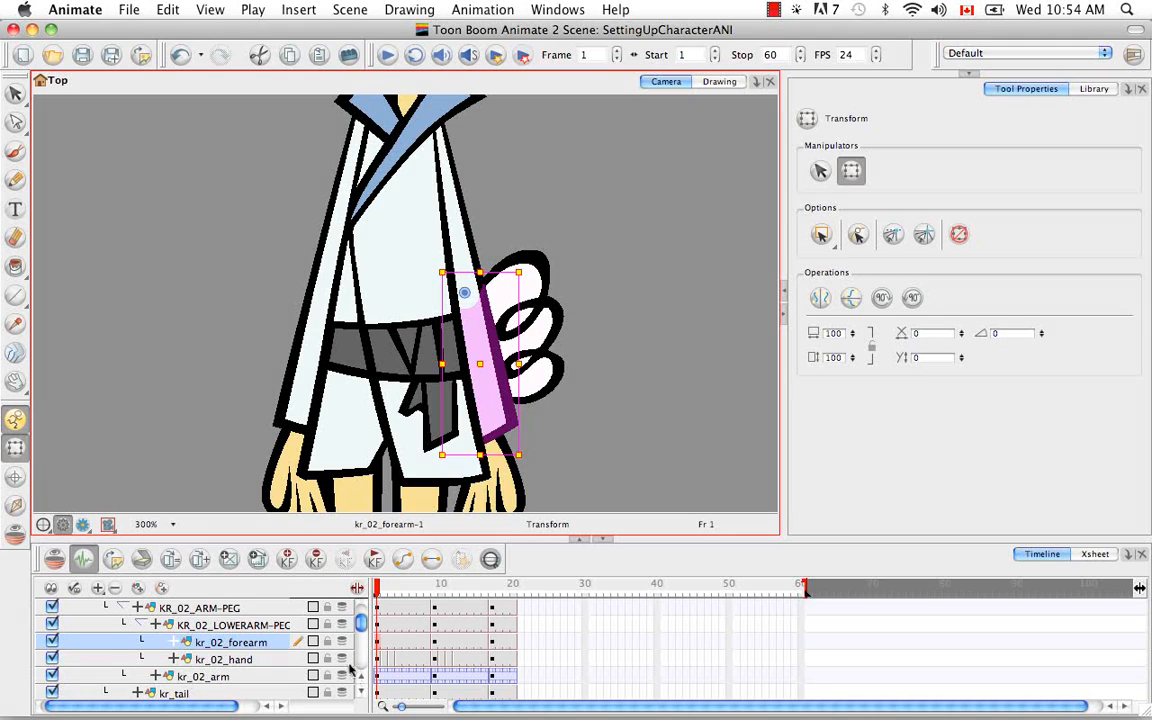
{"action": "left_click", "coordinate": [15, 505]}
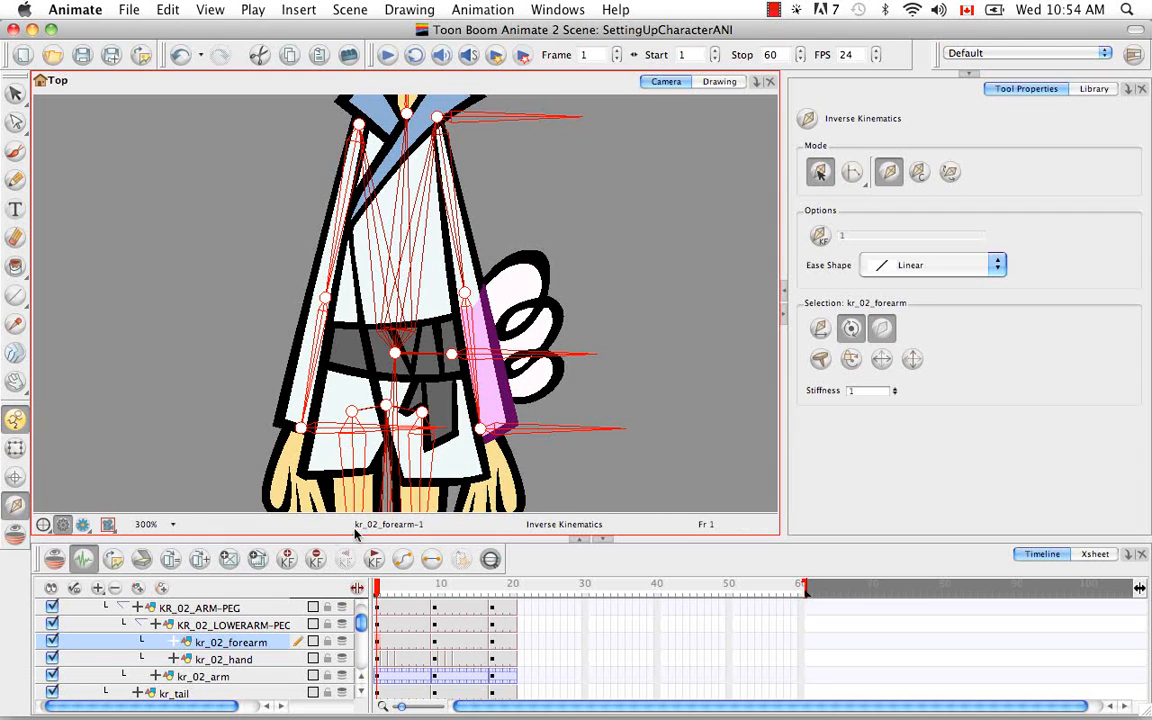
{"action": "left_click", "coordinate": [243, 675]}
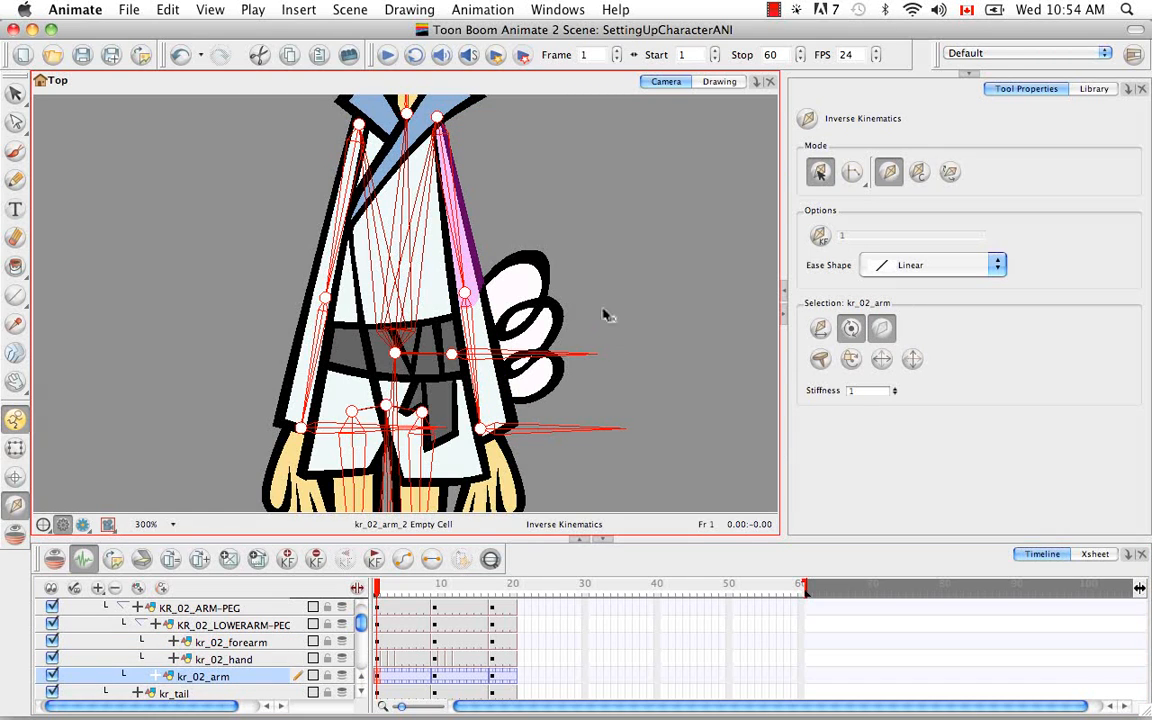
Inspect the remaining bones over the whole character and close up around both feet
{"action": "key", "text": "super+minus"}
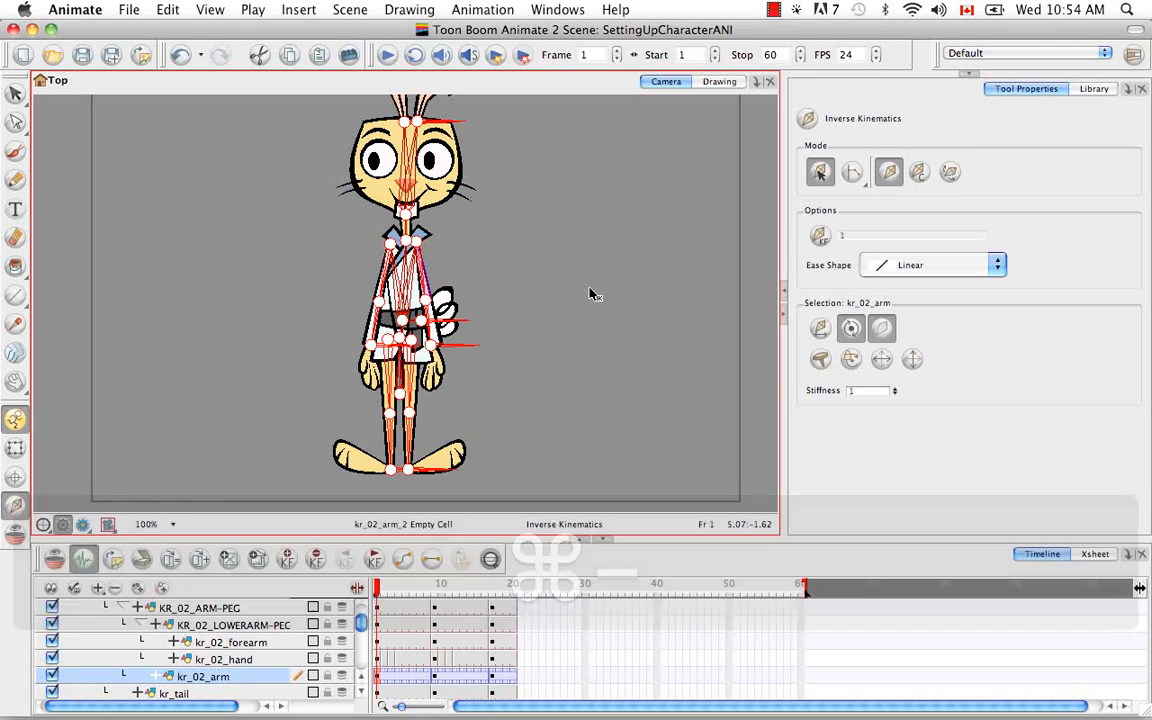
{"action": "key", "text": "space"}
{"action": "left_click_drag", "start_coordinate": [509, 314], "coordinate": [505, 369]}
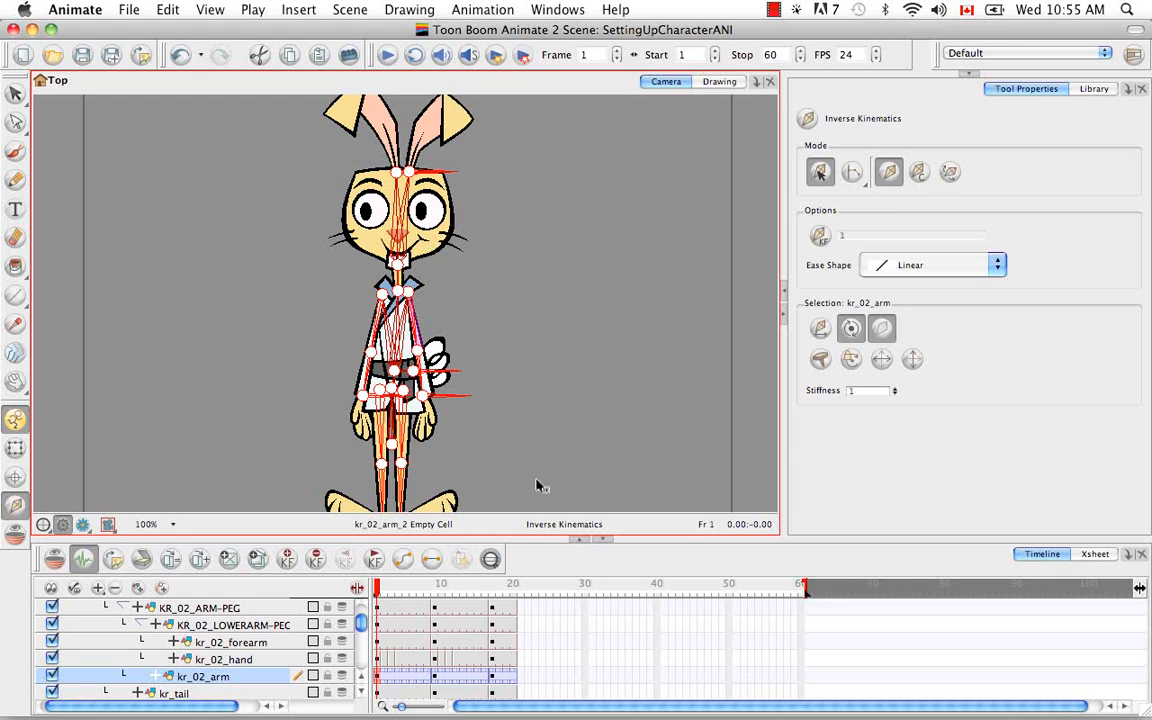
{"action": "key", "text": "super+minus"}
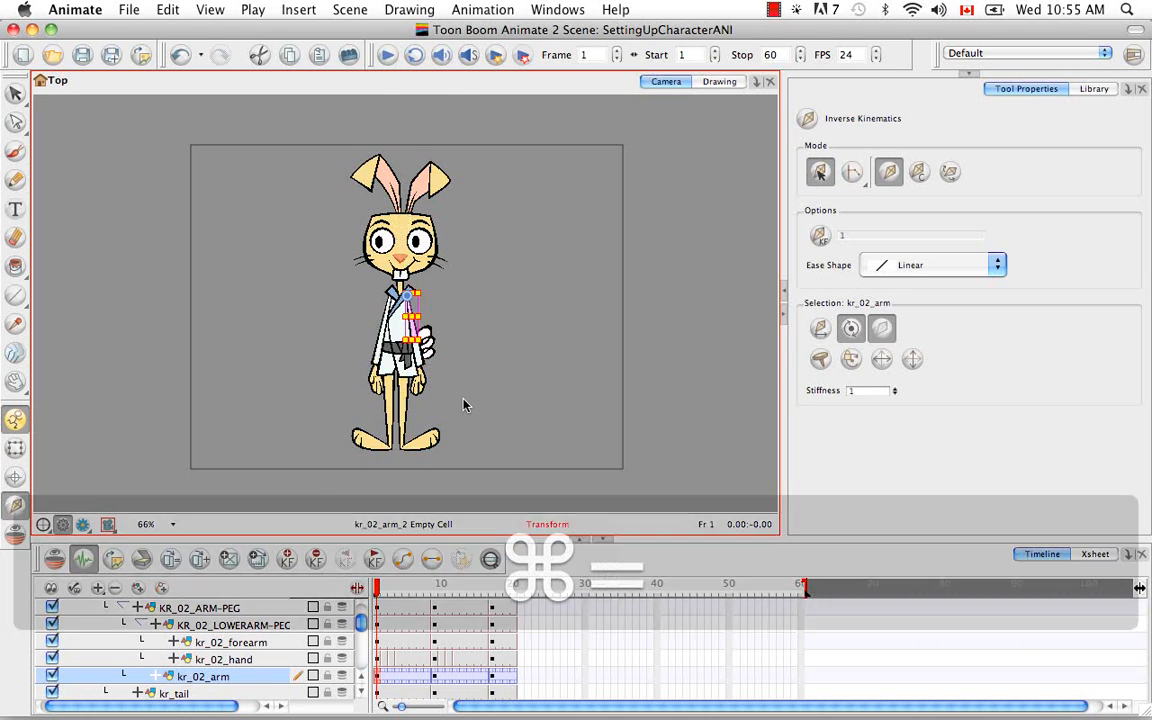
{"action": "key", "text": "super+equal"}
{"action": "key", "text": "super+equal"}
{"action": "key", "text": "space"}
{"action": "left_click_drag", "start_coordinate": [433, 413], "coordinate": [544, 329]}
{"action": "key", "text": "super+equal"}
{"action": "key", "text": "super+equal"}
{"action": "key", "text": "space"}
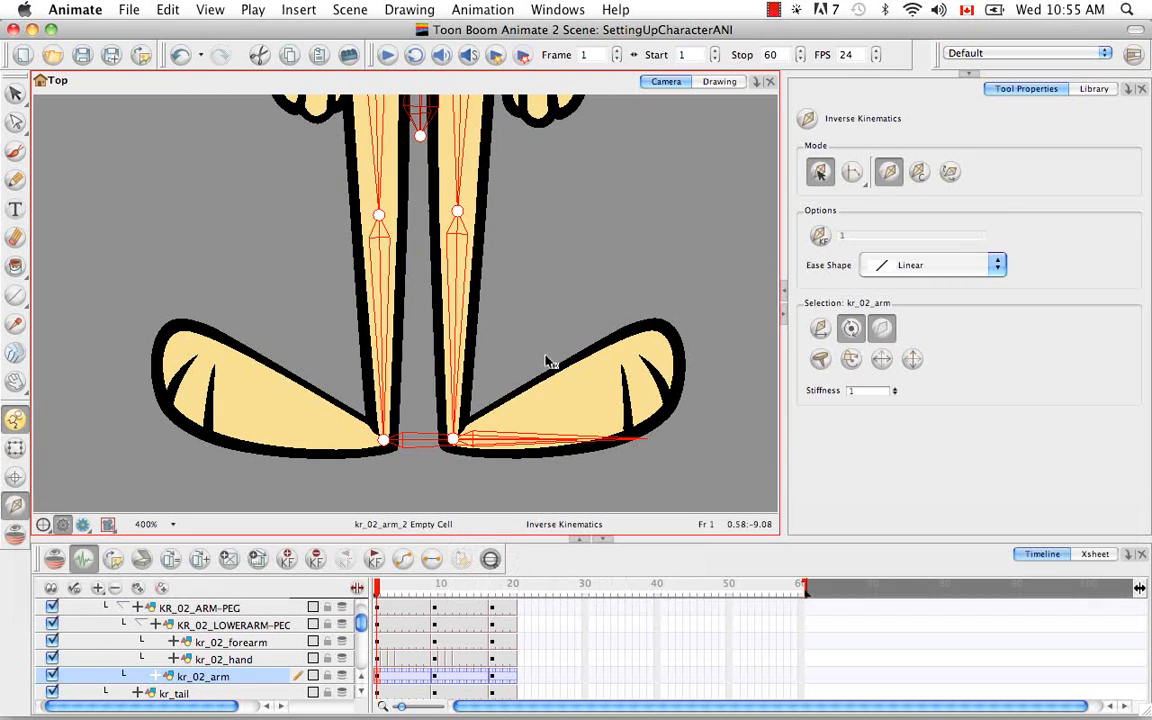
Switch Inverse Kinematics to bone editing and reorient the kr_01_foot bone so it runs from the ankle to the toe tip
{"action": "left_click", "coordinate": [950, 173]}
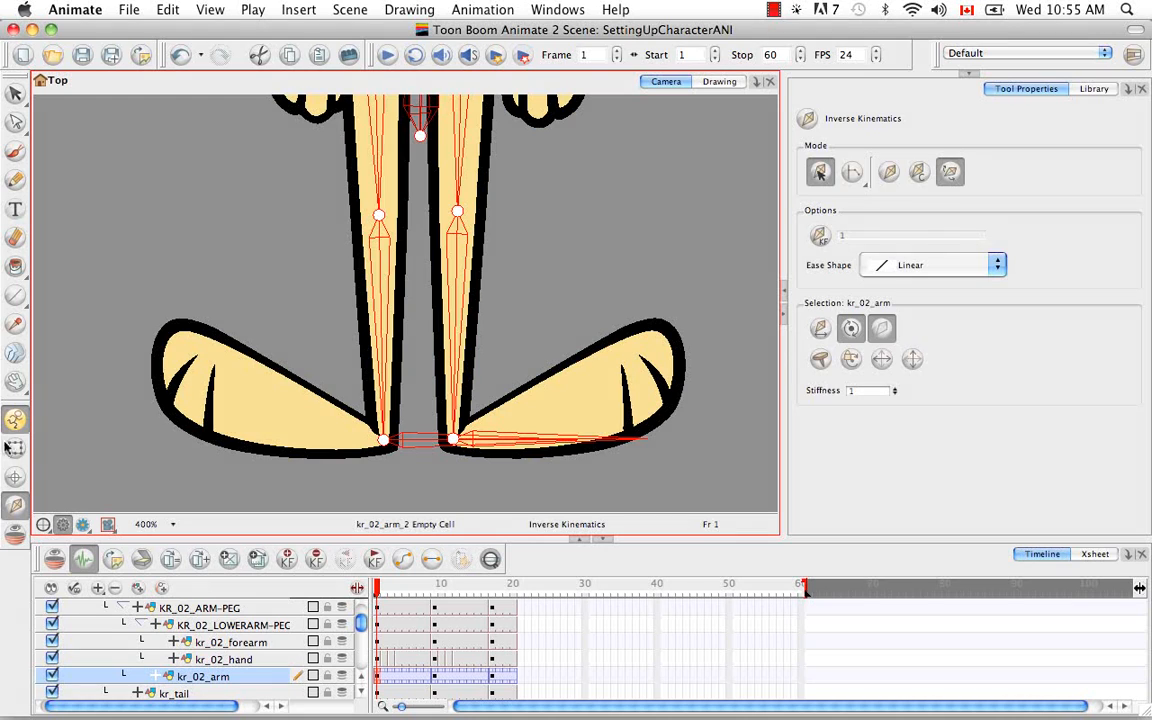
{"action": "key", "text": "shift+t"}
{"action": "left_click", "coordinate": [305, 434]}
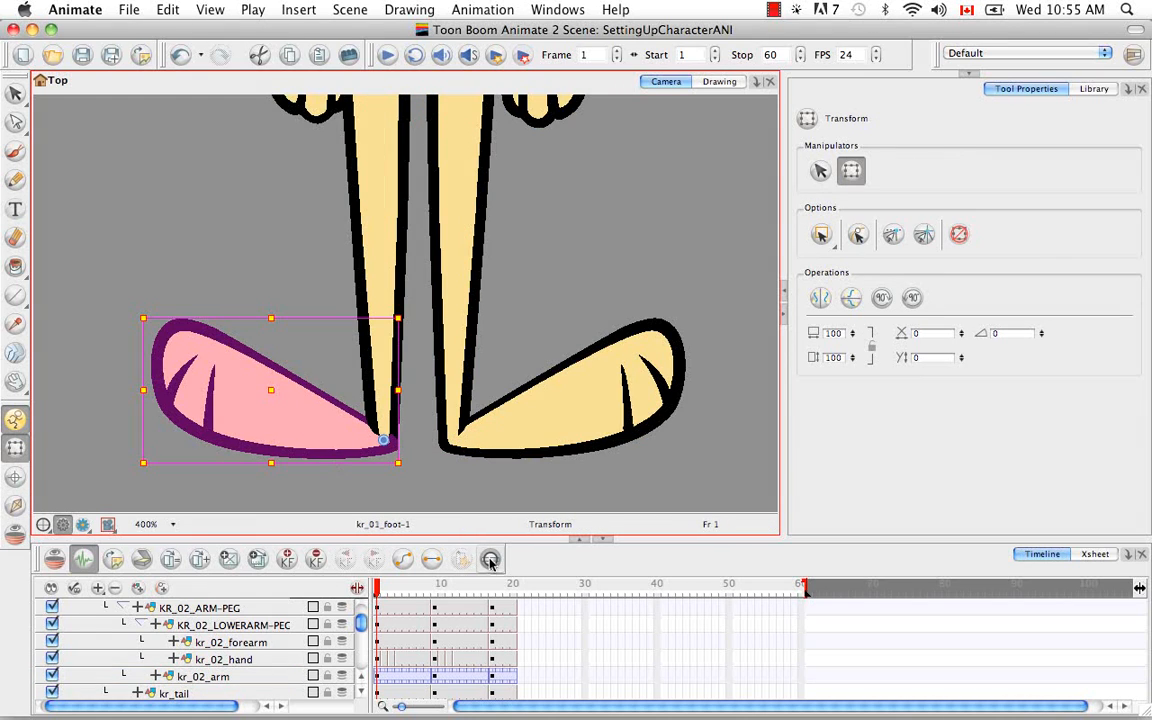
{"action": "double_click", "coordinate": [240, 657]}
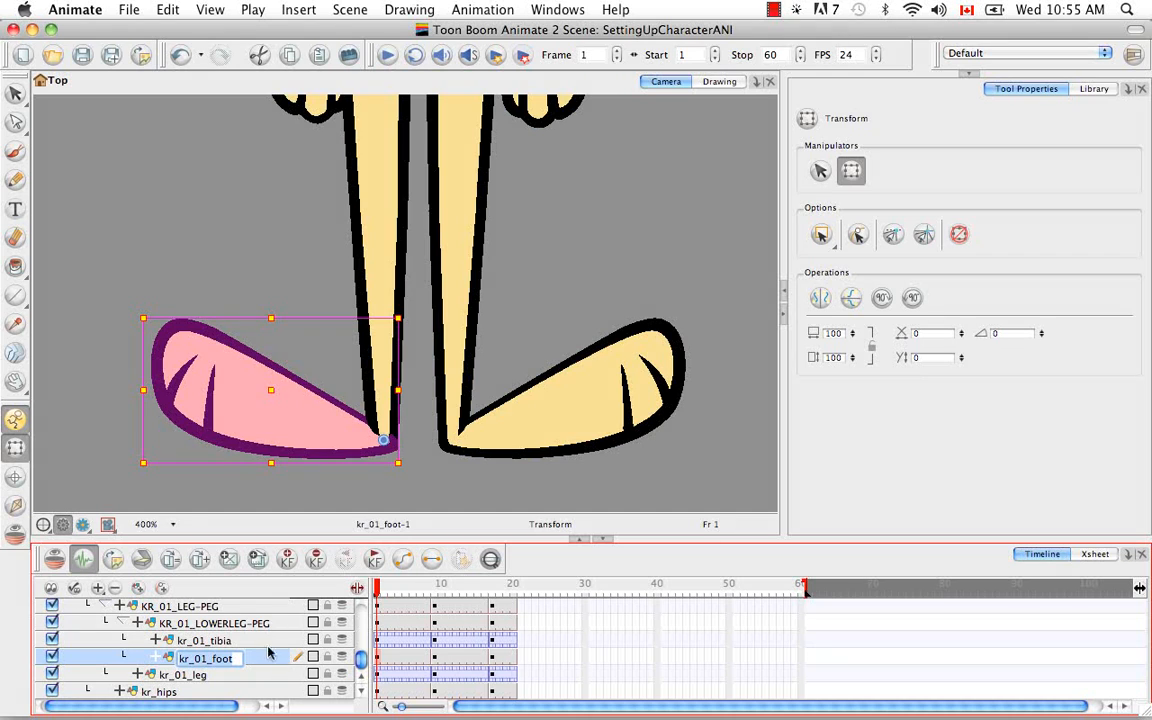
{"action": "key", "text": "shift+i"}
{"action": "left_click_drag", "start_coordinate": [394, 402], "coordinate": [157, 359]}
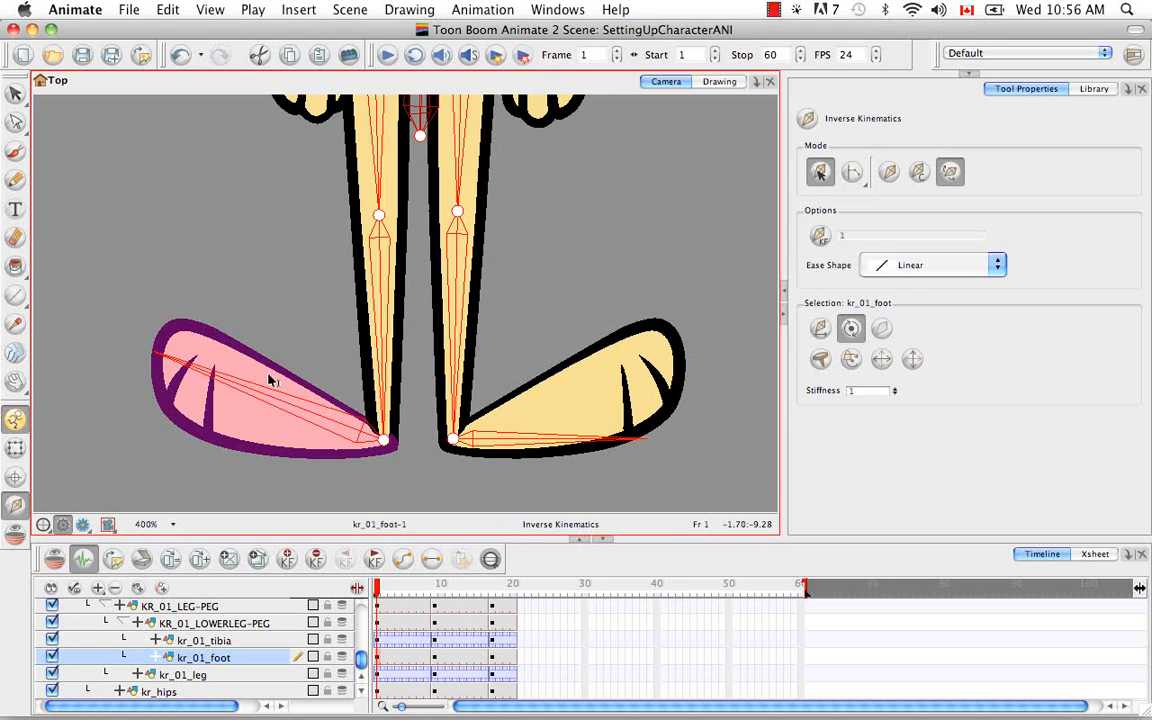
Reorient the kr_02_foot bone so it runs from the ankle to the toe tip, undoing any stray bone move
{"action": "left_click", "coordinate": [533, 447], "text": "super"}
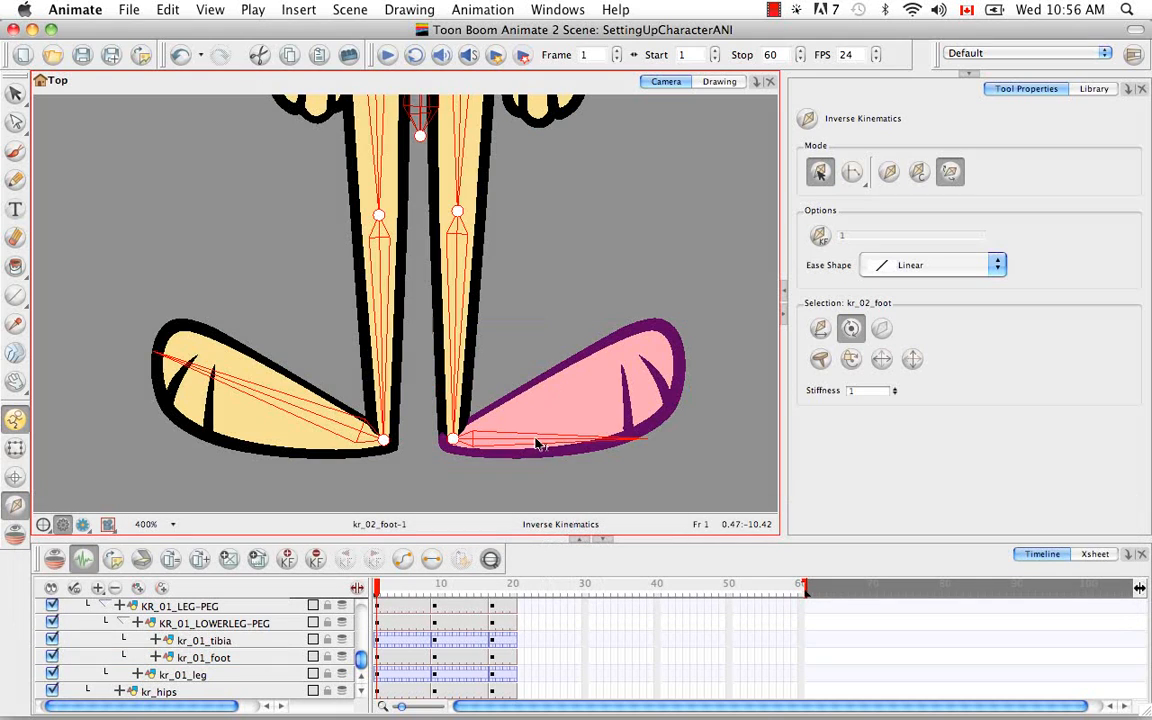
{"action": "left_click_drag", "start_coordinate": [640, 445], "coordinate": [693, 362]}
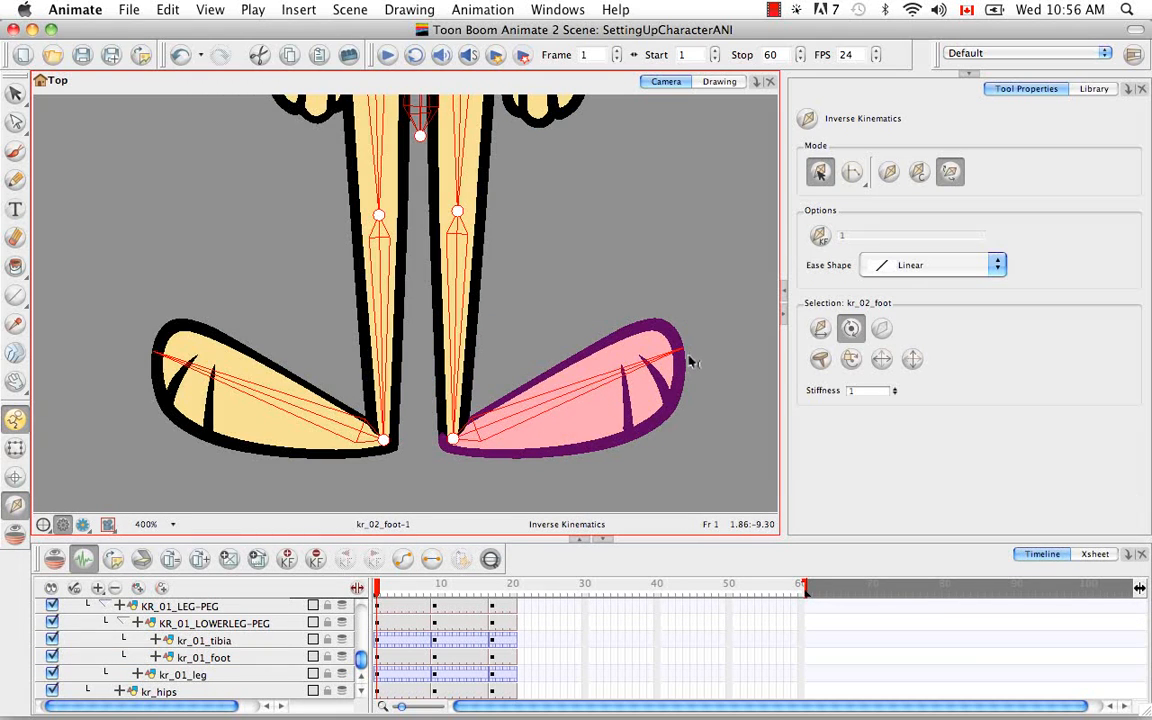
{"action": "key", "text": "space"}
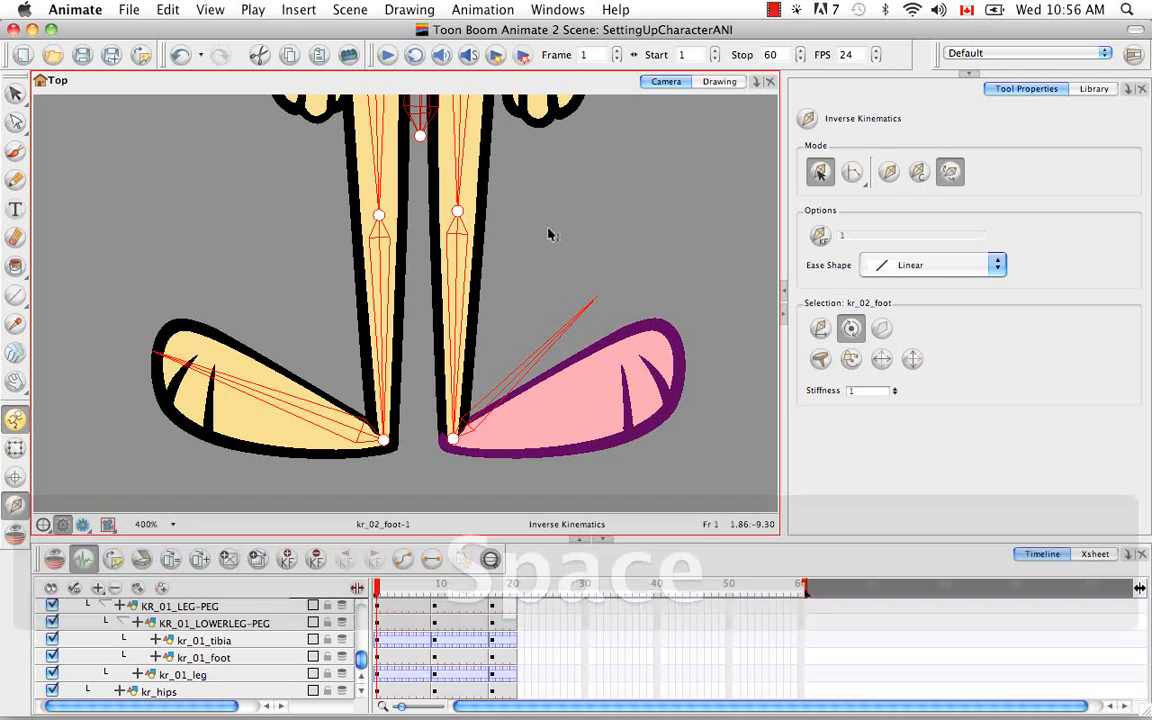
{"action": "key", "text": "super+z"}
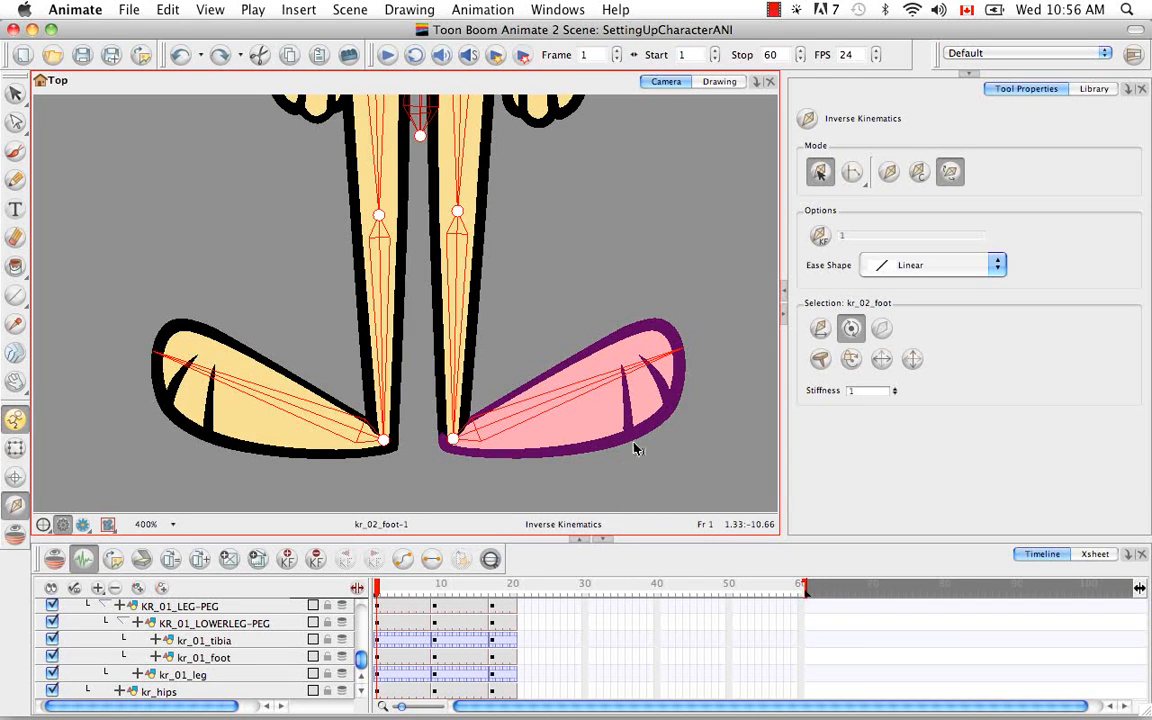
Try to reorient the kr_01_hand bone, which extends sideways from the wrist across the hips, down towards the hand
{"action": "key", "text": "space"}
{"action": "left_click_drag", "start_coordinate": [663, 267], "coordinate": [609, 417]}
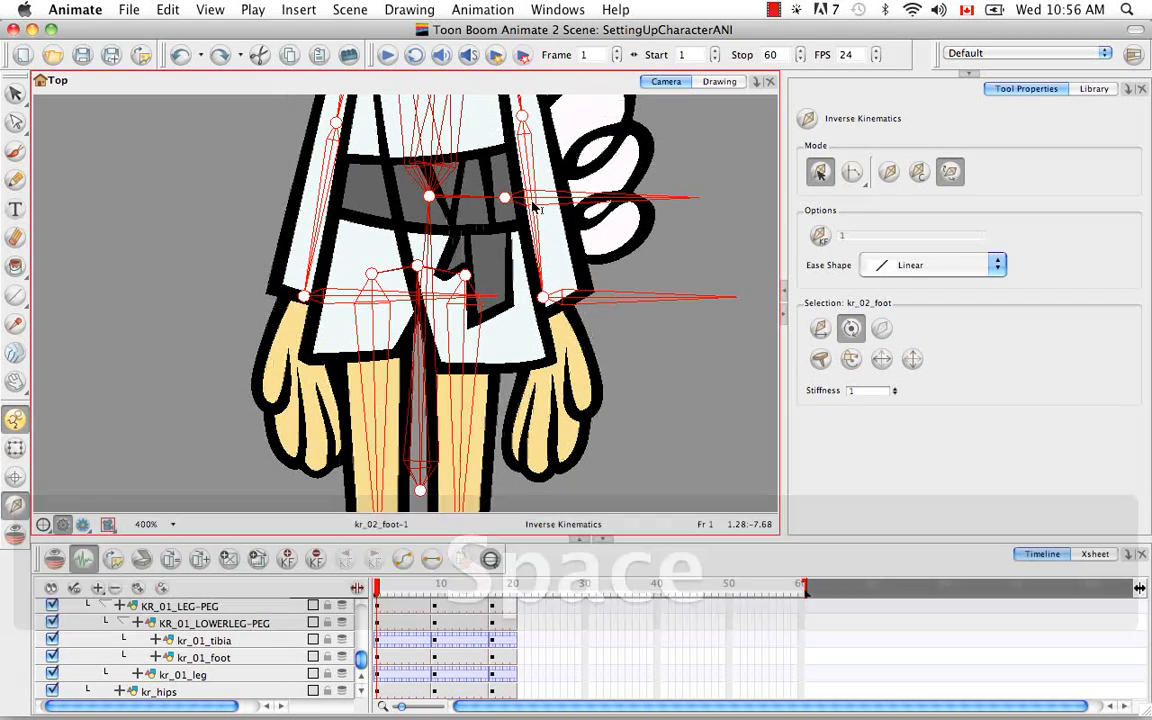
{"action": "left_click", "coordinate": [447, 303], "text": "super"}
{"action": "left_click_drag", "start_coordinate": [490, 303], "coordinate": [470, 343]}
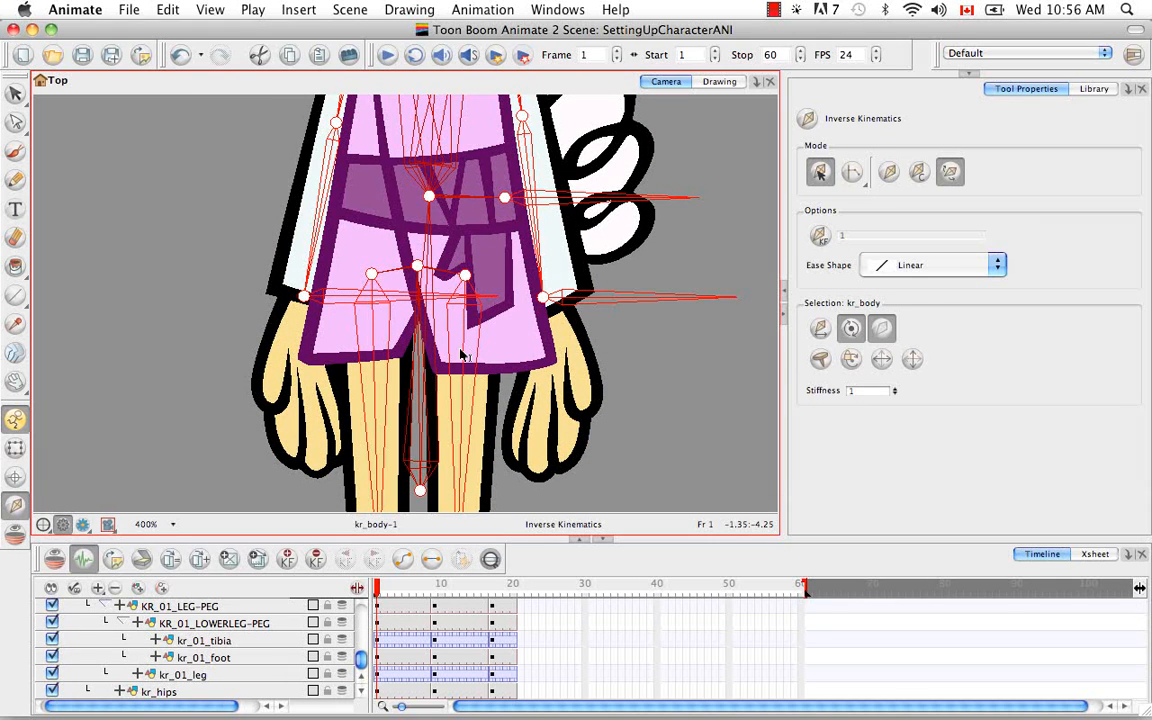
{"action": "left_click_drag", "start_coordinate": [490, 298], "coordinate": [403, 343]}
Select the kr_01_hand drawing and reorient its bone so it runs from the wrist down to the fingertips
{"action": "left_click", "coordinate": [15, 448]}
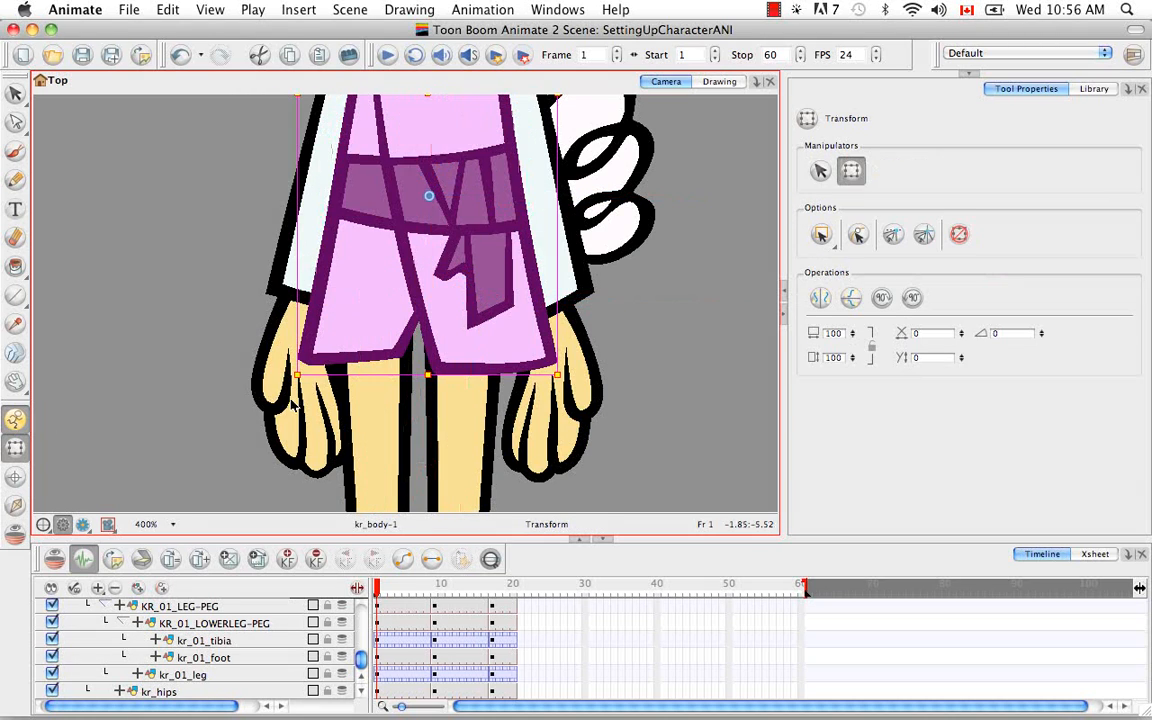
{"action": "left_click", "coordinate": [294, 401]}
{"action": "left_click", "coordinate": [15, 505]}
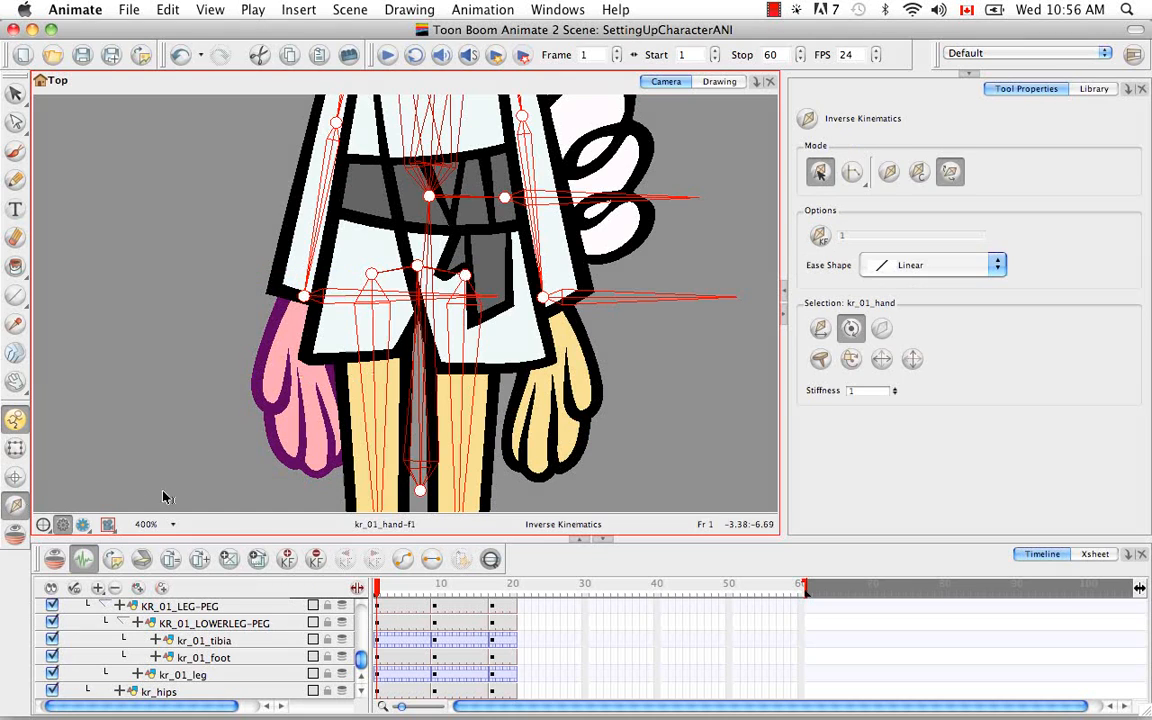
{"action": "left_click", "coordinate": [491, 561]}
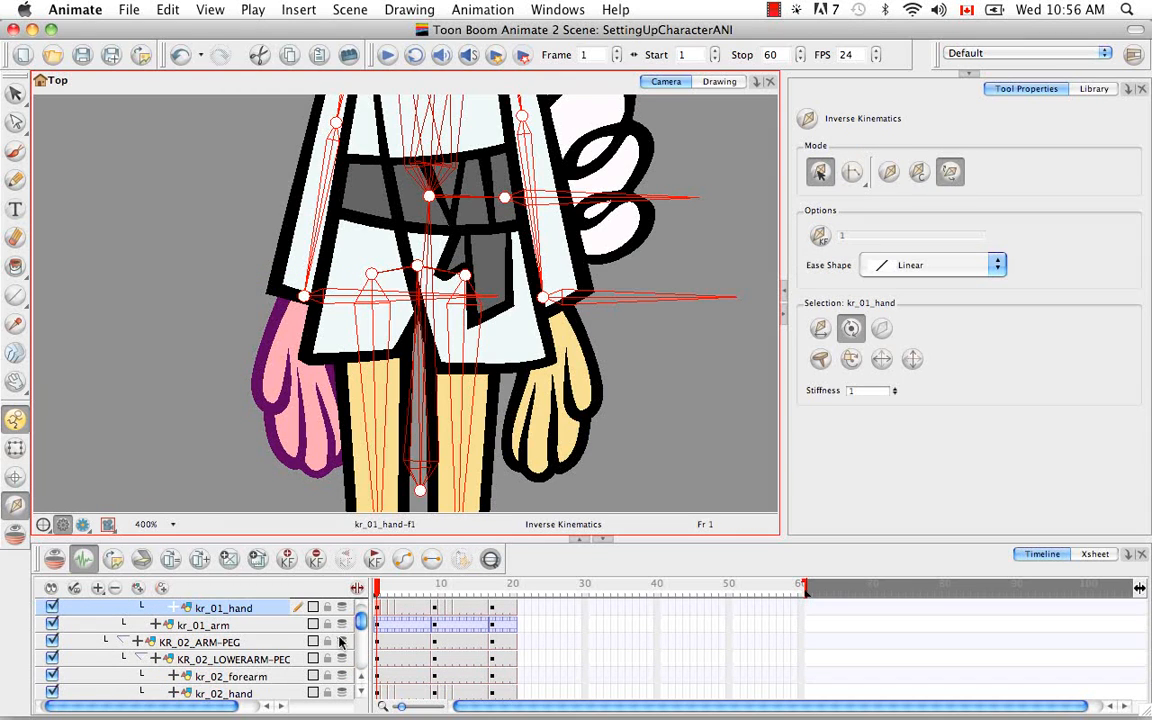
{"action": "left_click", "coordinate": [362, 680]}
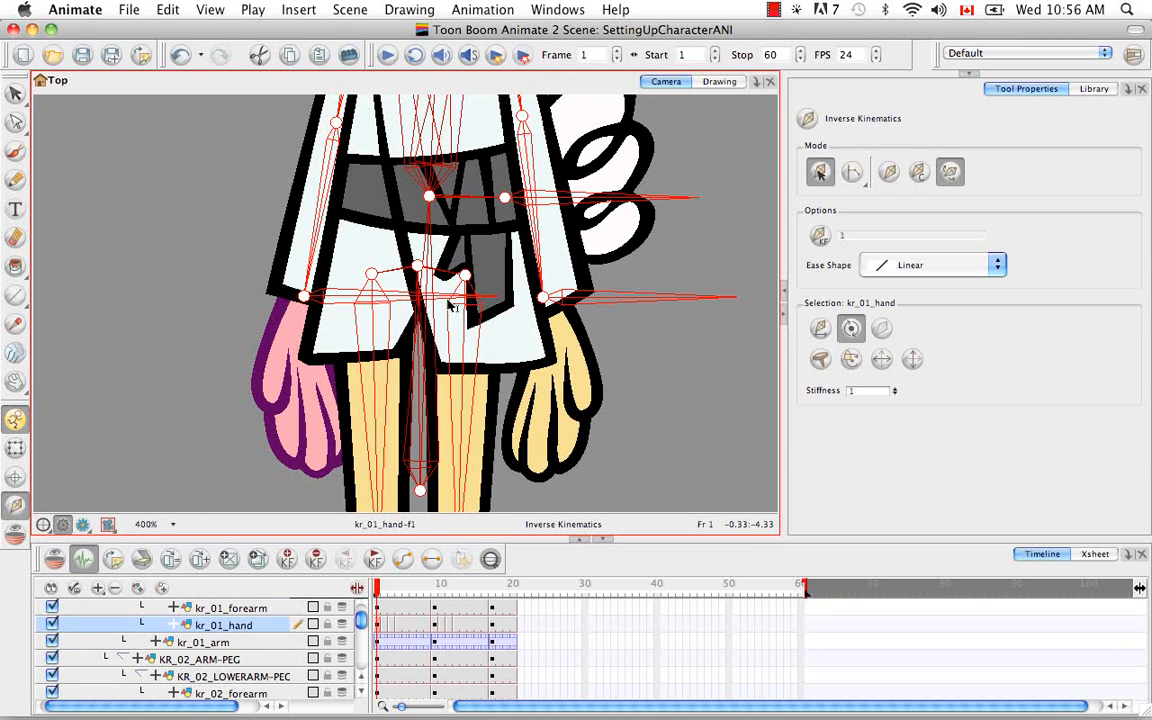
{"action": "left_click_drag", "start_coordinate": [449, 300], "coordinate": [320, 482]}
Select the kr_02_hand drawing and reorient its bone so it runs from the wrist down to the fingertips
{"action": "key", "text": "shift+t"}
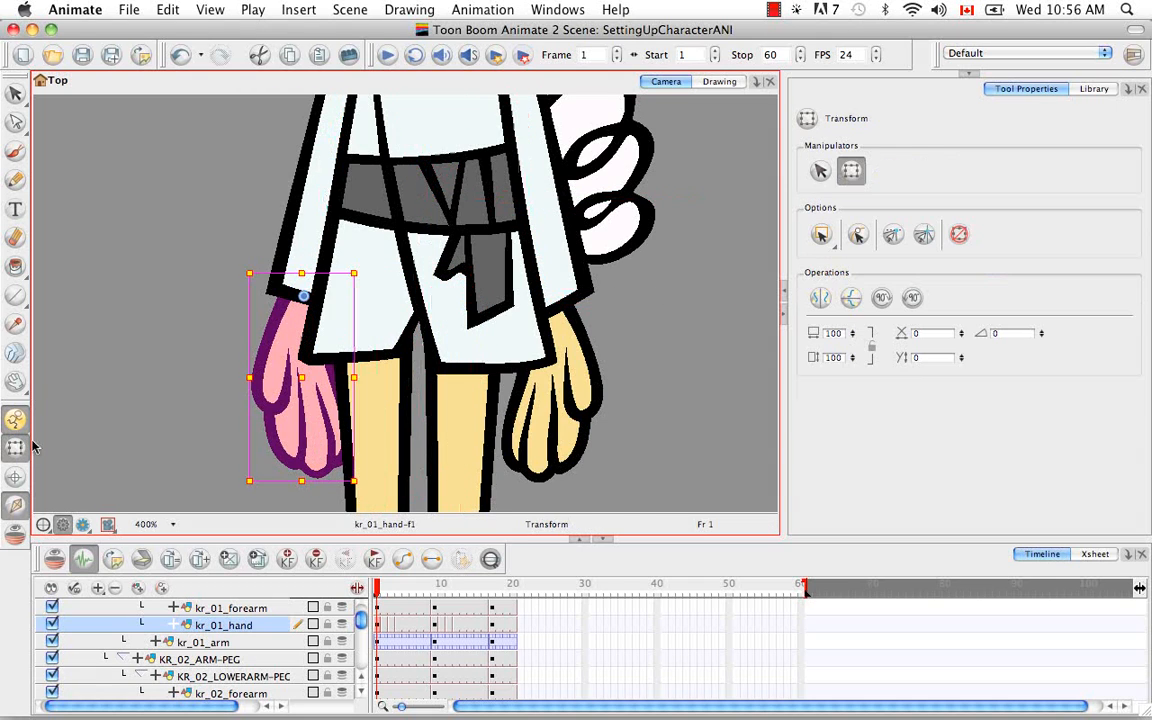
{"action": "left_click", "coordinate": [560, 425]}
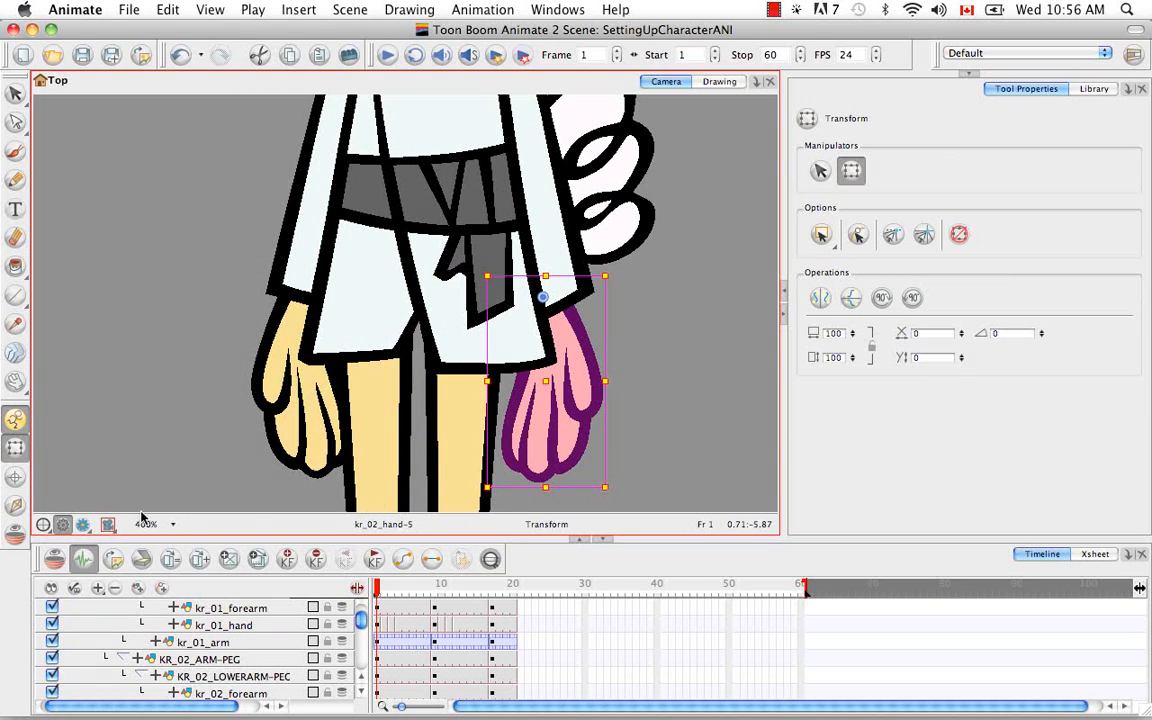
{"action": "left_click", "coordinate": [15, 505]}
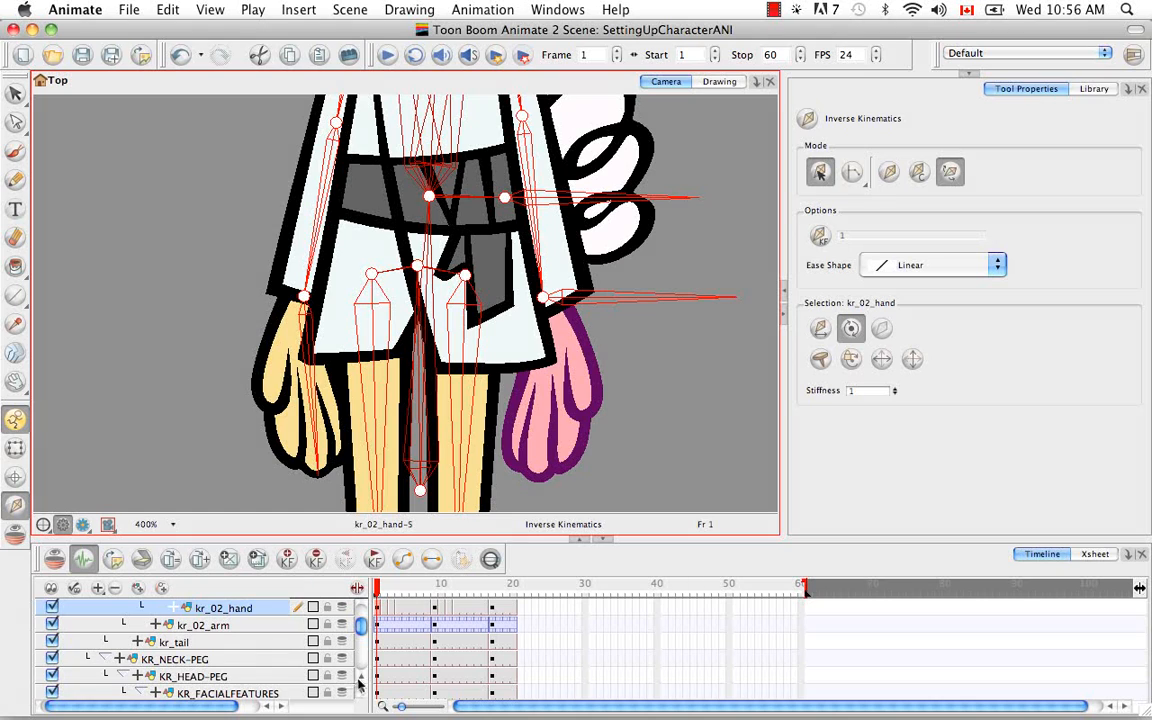
{"action": "scroll", "coordinate": [362, 680], "scroll_direction": "up", "scroll_amount": 4}
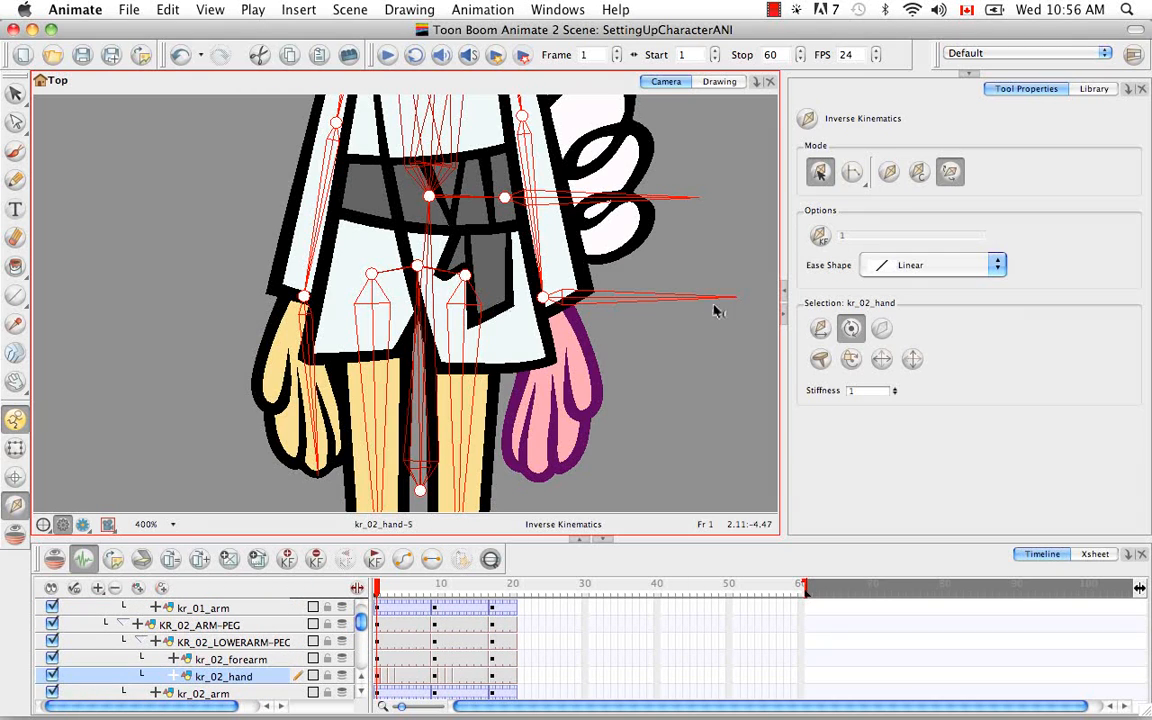
{"action": "left_click_drag", "start_coordinate": [725, 303], "coordinate": [537, 486]}
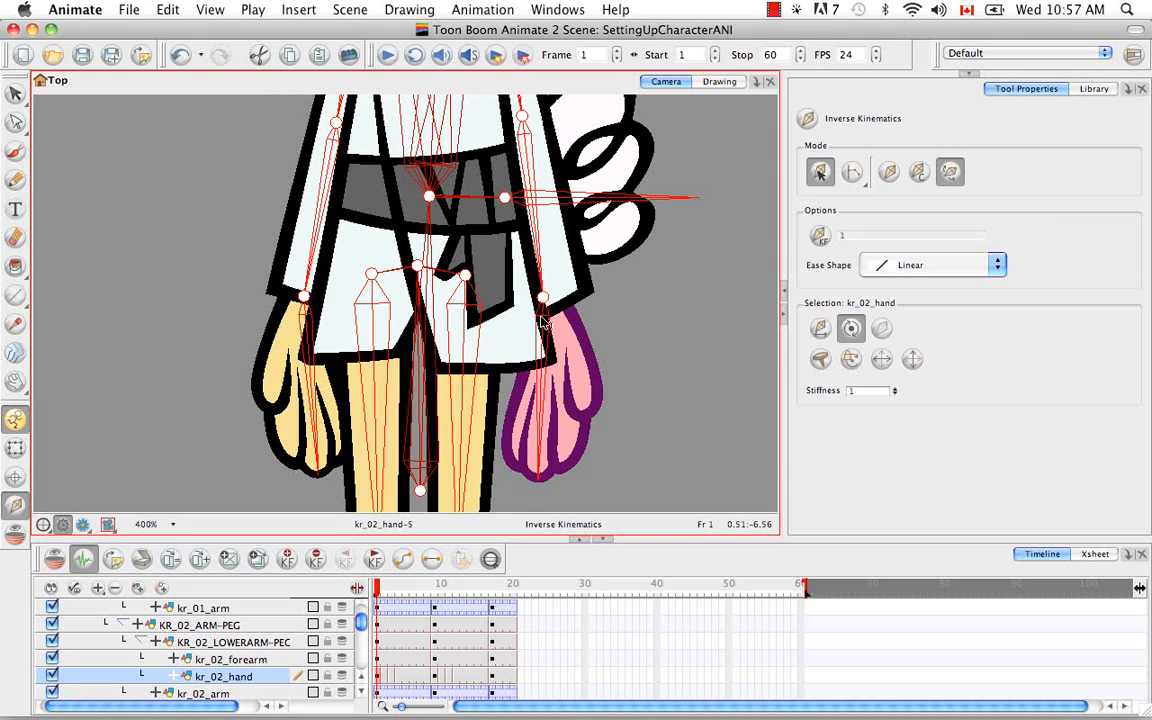
Select the kr_tail drawing and reorient its bone so it angles up from the belt to the tail's outer edge
{"action": "key", "text": "space"}
{"action": "left_click_drag", "start_coordinate": [518, 308], "coordinate": [514, 411]}
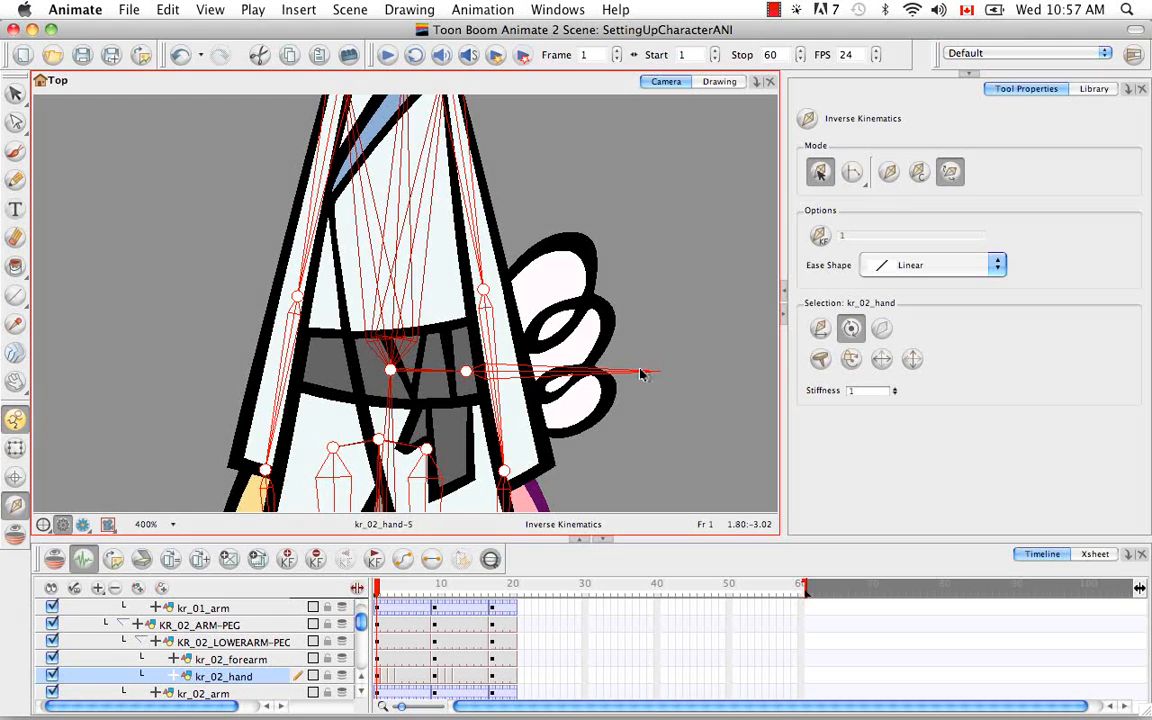
{"action": "key", "text": "super+shift+a"}
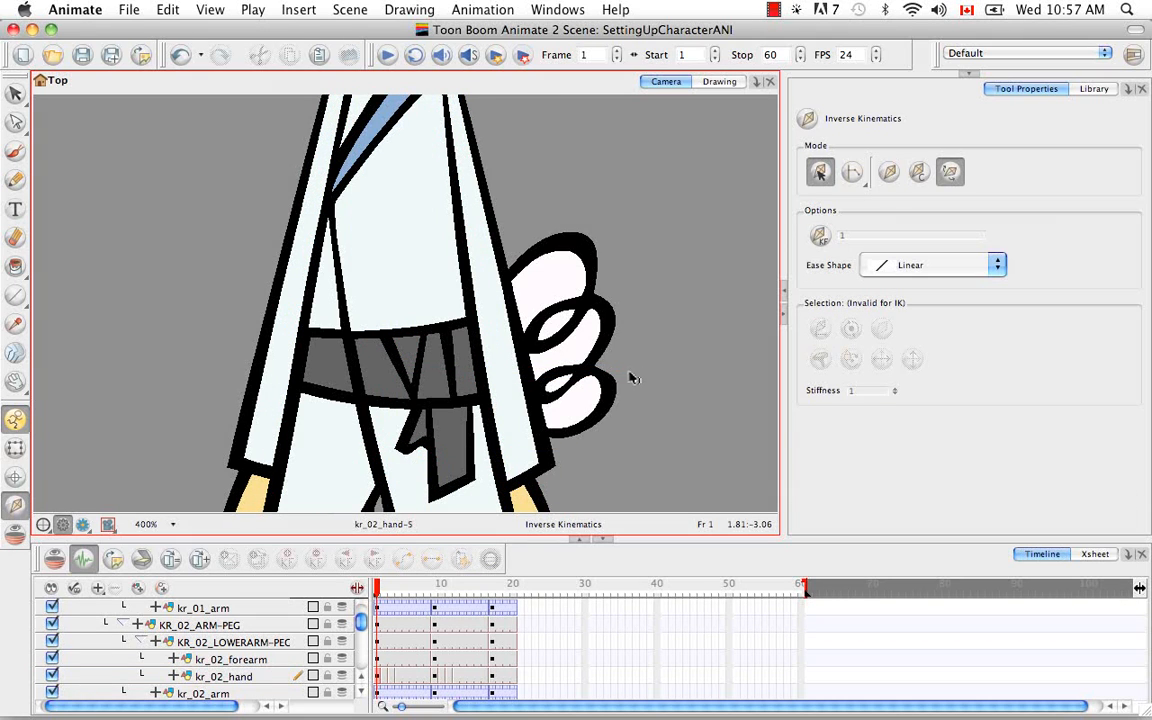
{"action": "key", "text": "shift+t"}
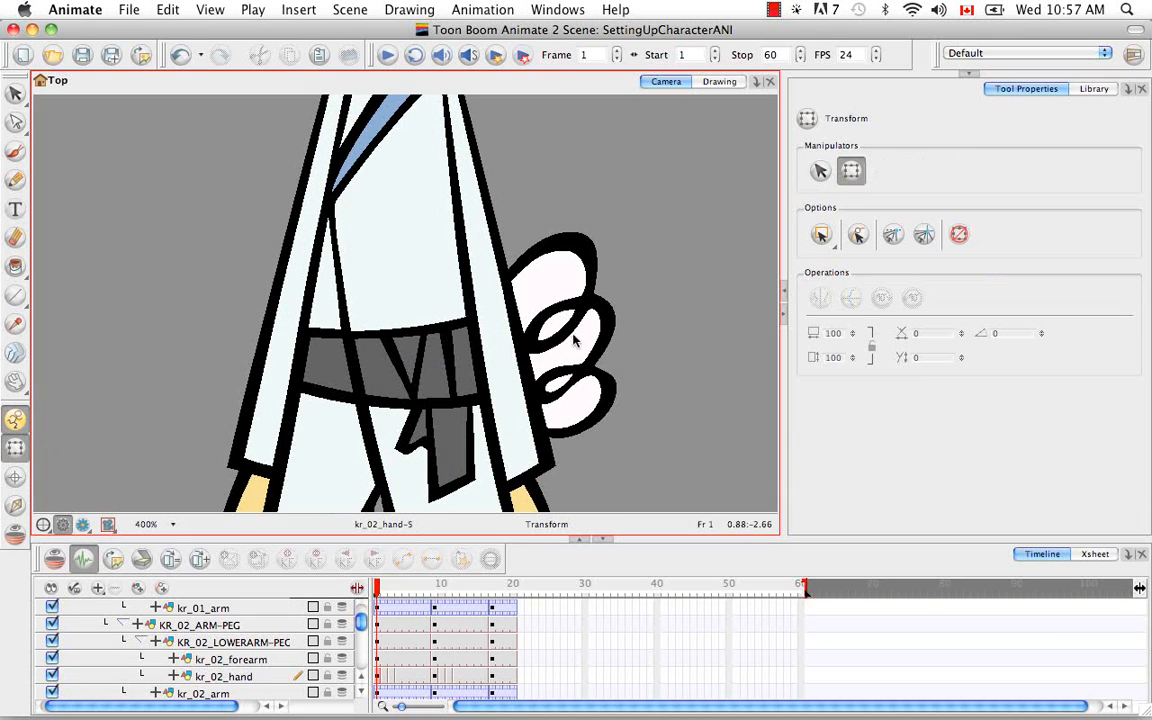
{"action": "left_click", "coordinate": [570, 340]}
{"action": "key", "text": "shift+i"}
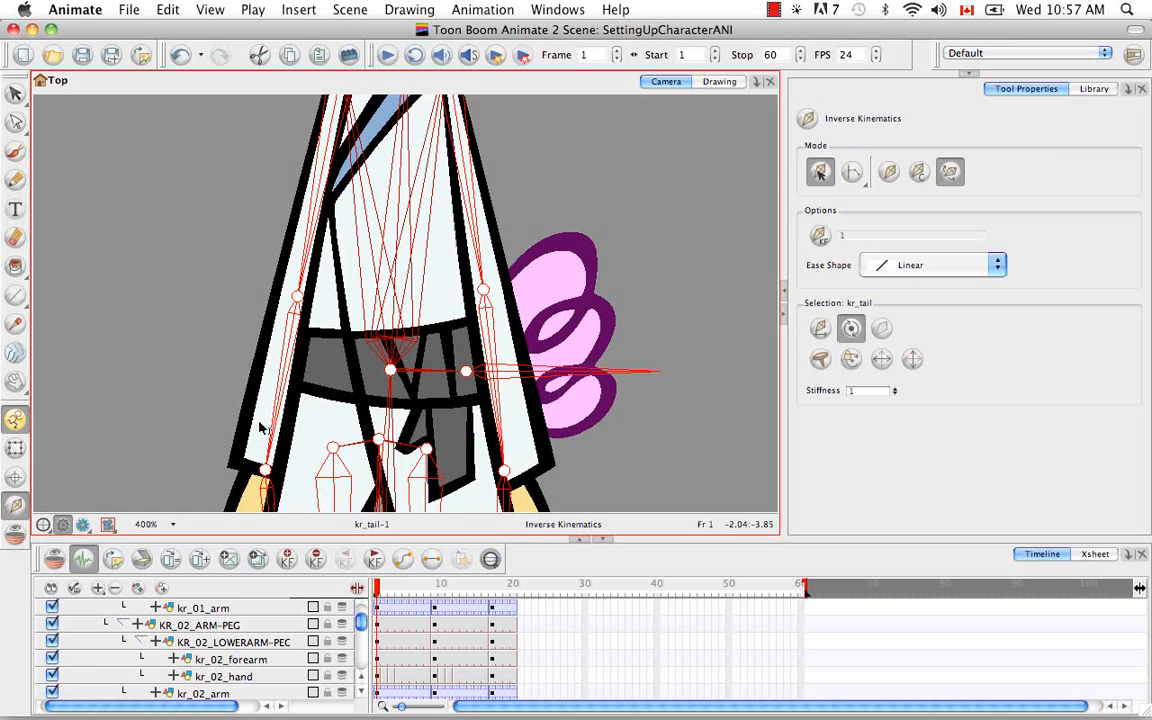
{"action": "left_click_drag", "start_coordinate": [640, 358], "coordinate": [615, 318]}
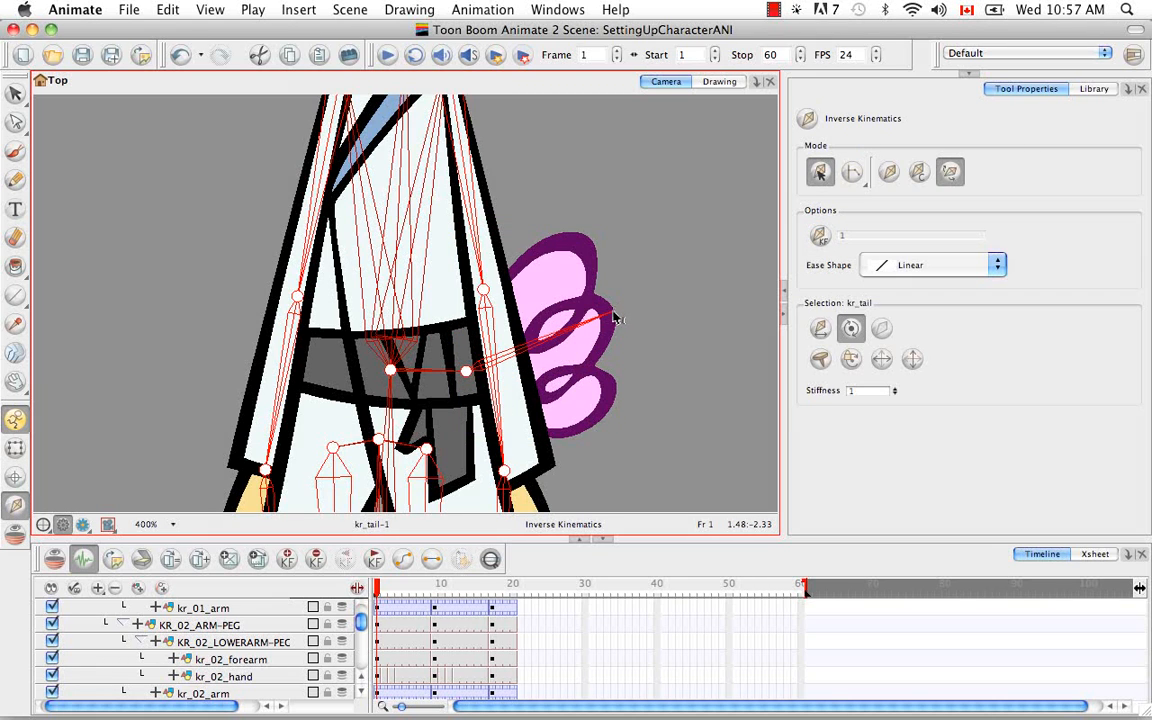
Select the kr_01_ear drawing and reorient its bone from the top of the head to the folded ear tip, undoing any stray change
{"action": "key", "text": "space"}
{"action": "left_click_drag", "start_coordinate": [452, 280], "coordinate": [463, 365]}
{"action": "key", "text": "space"}
{"action": "left_click_drag", "start_coordinate": [463, 156], "coordinate": [378, 450]}
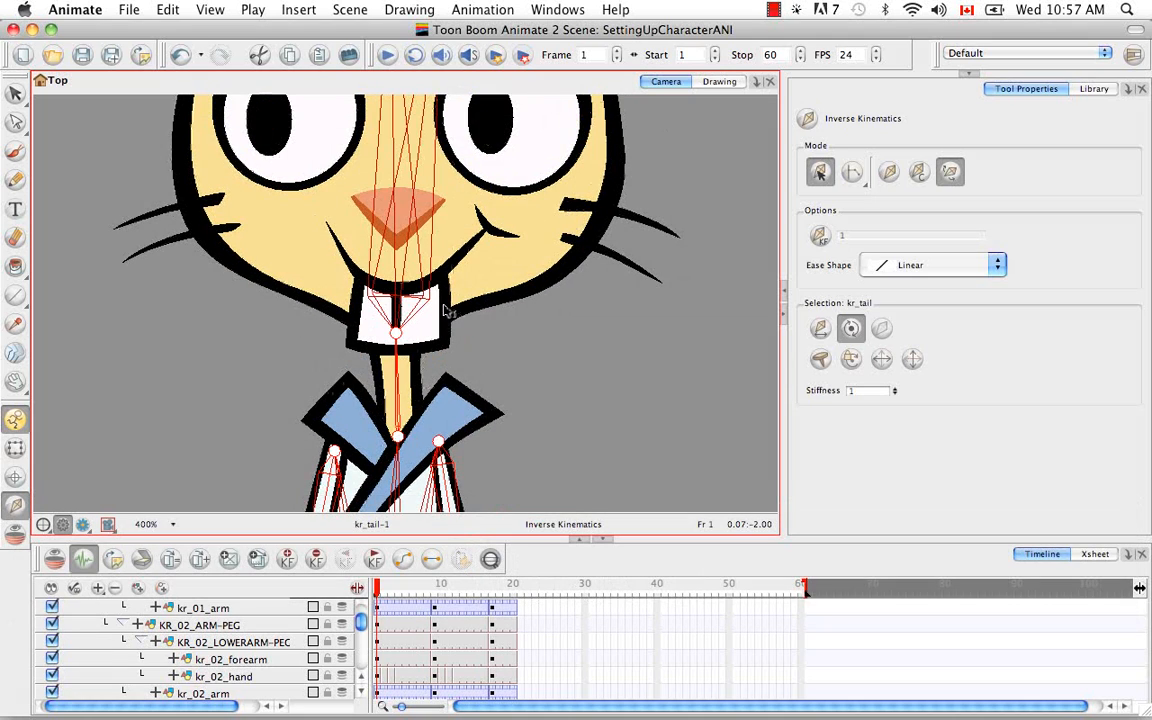
{"action": "key", "text": "space"}
{"action": "key", "text": "space"}
{"action": "left_click_drag", "start_coordinate": [385, 104], "coordinate": [363, 358]}
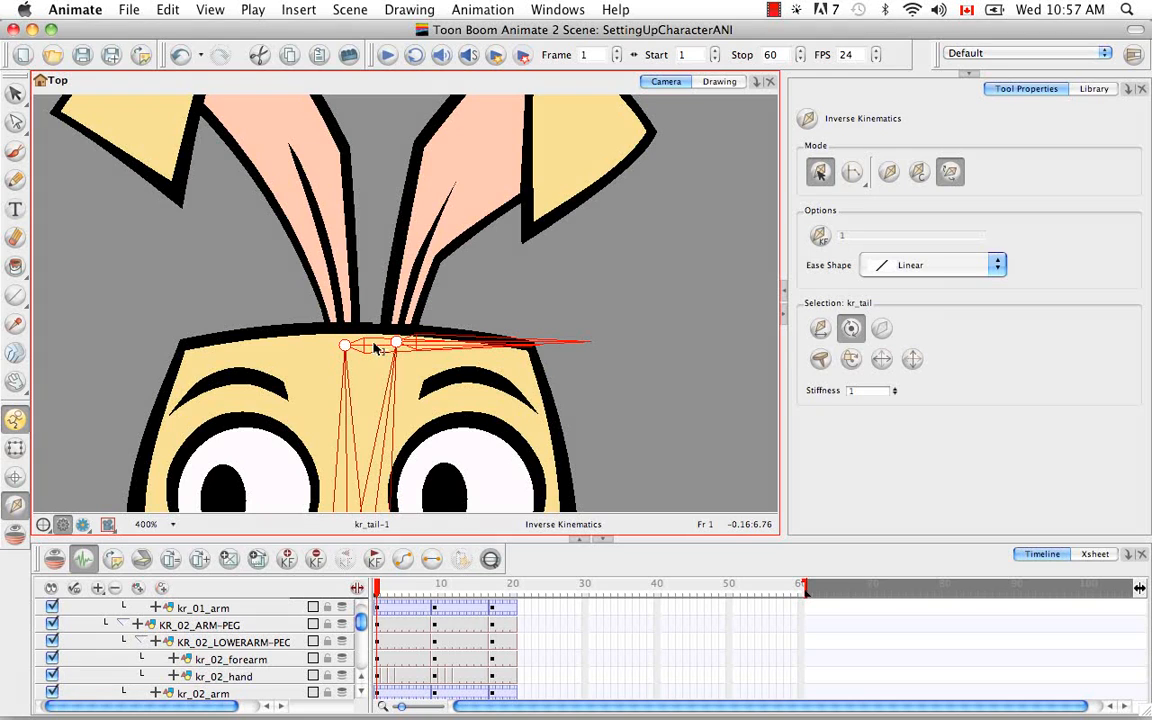
{"action": "left_click", "coordinate": [378, 348], "text": "super"}
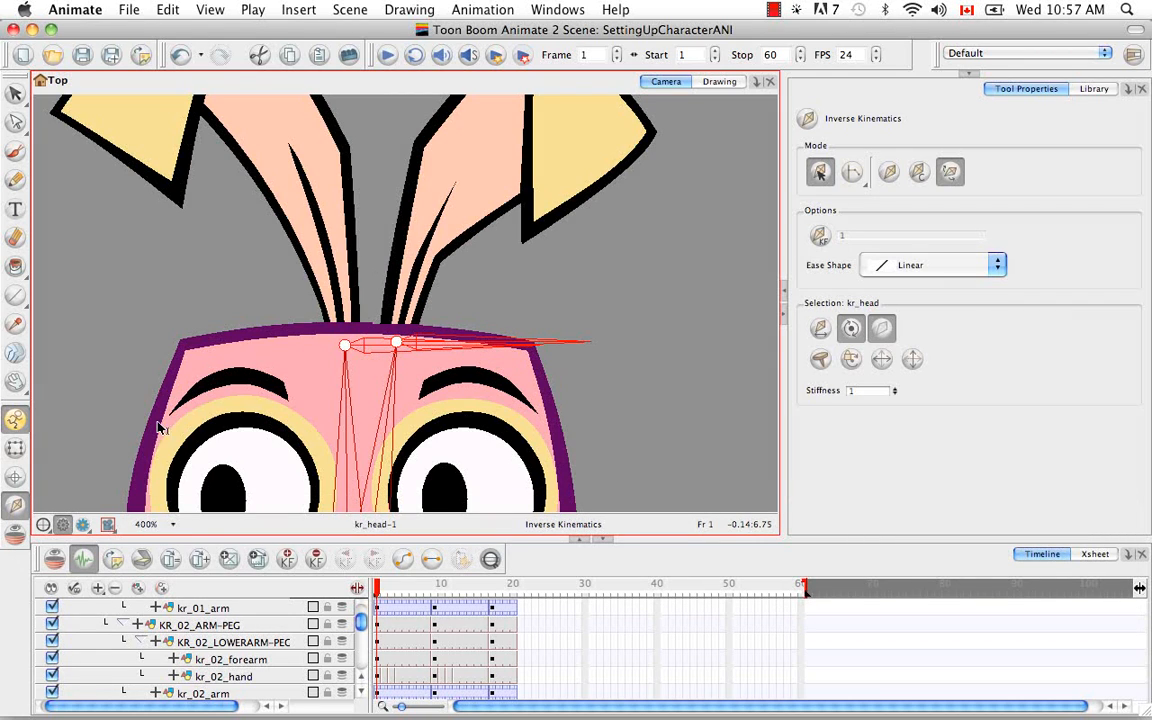
{"action": "left_click", "coordinate": [15, 448]}
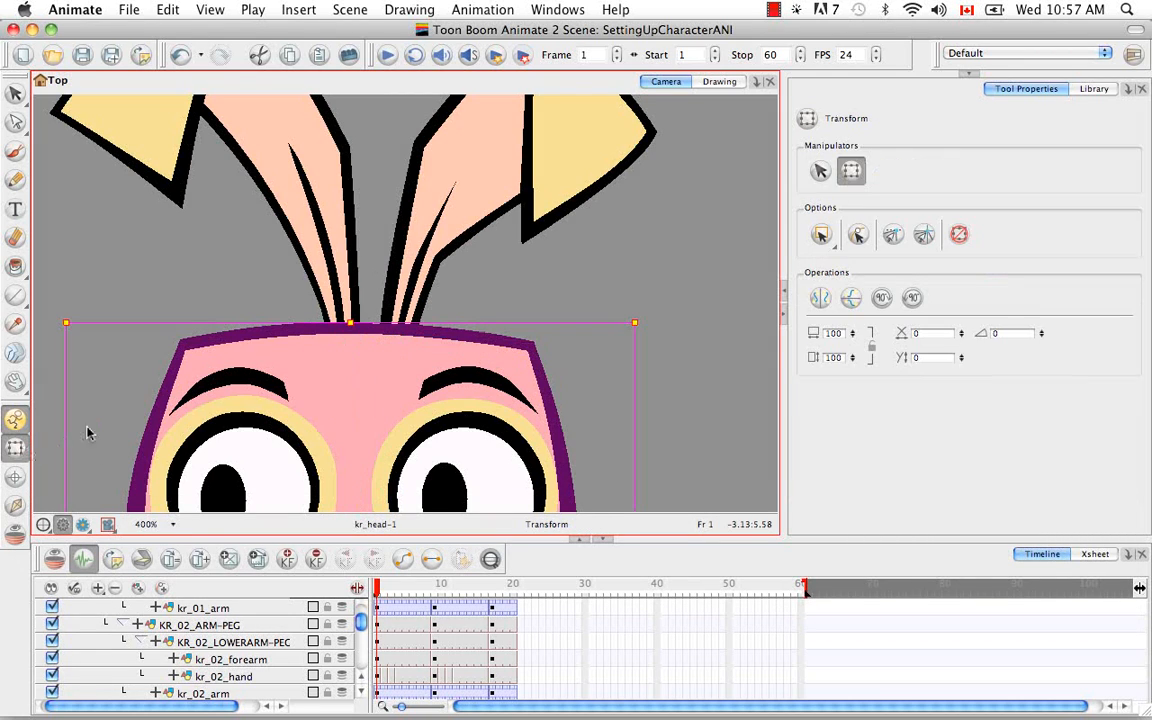
{"action": "left_click", "coordinate": [334, 291]}
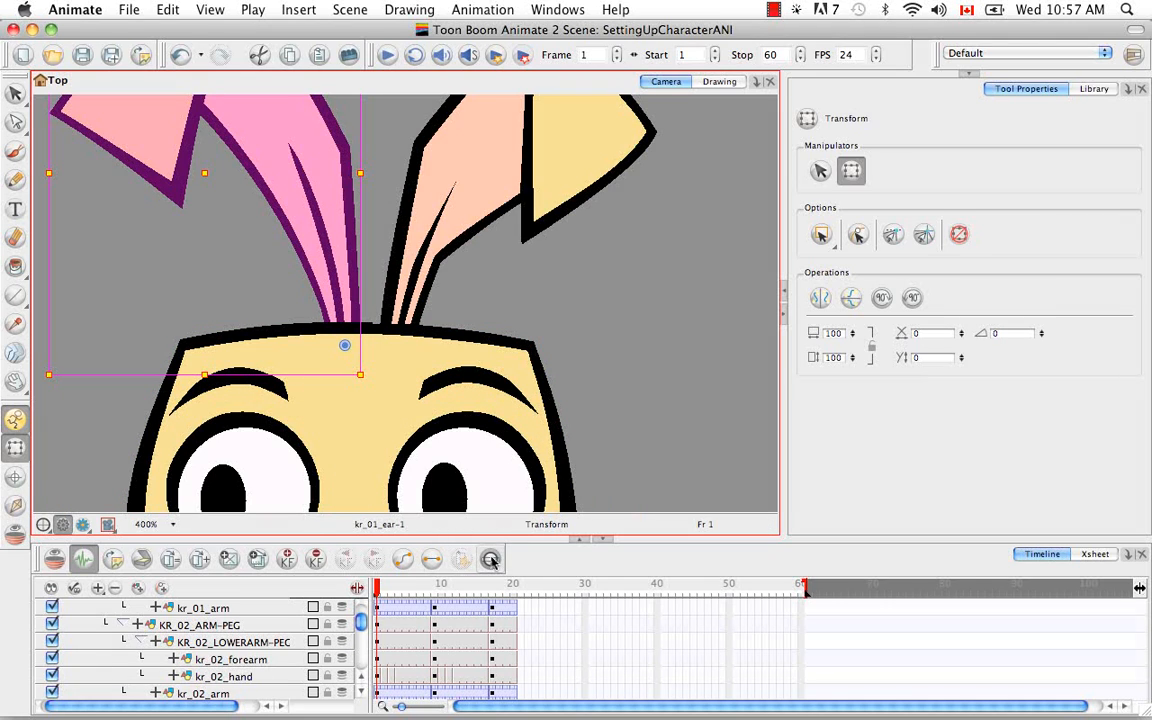
{"action": "scroll", "coordinate": [326, 617], "scroll_direction": "up", "scroll_amount": 2}
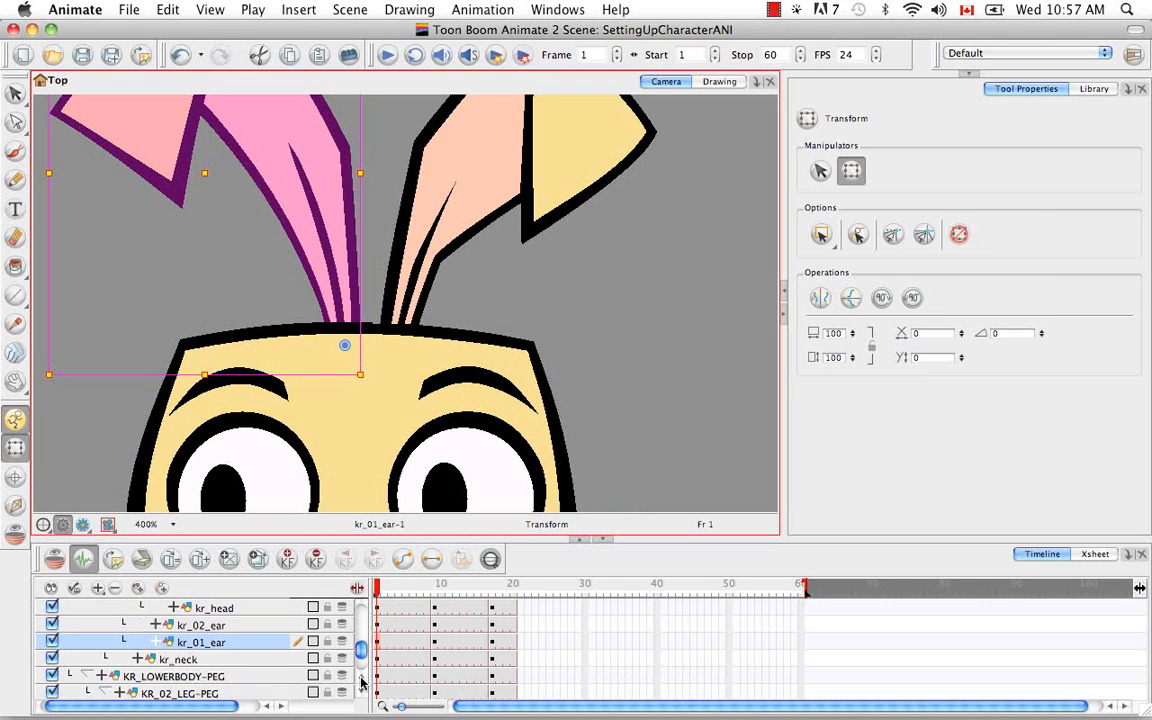
{"action": "left_click", "coordinate": [17, 507]}
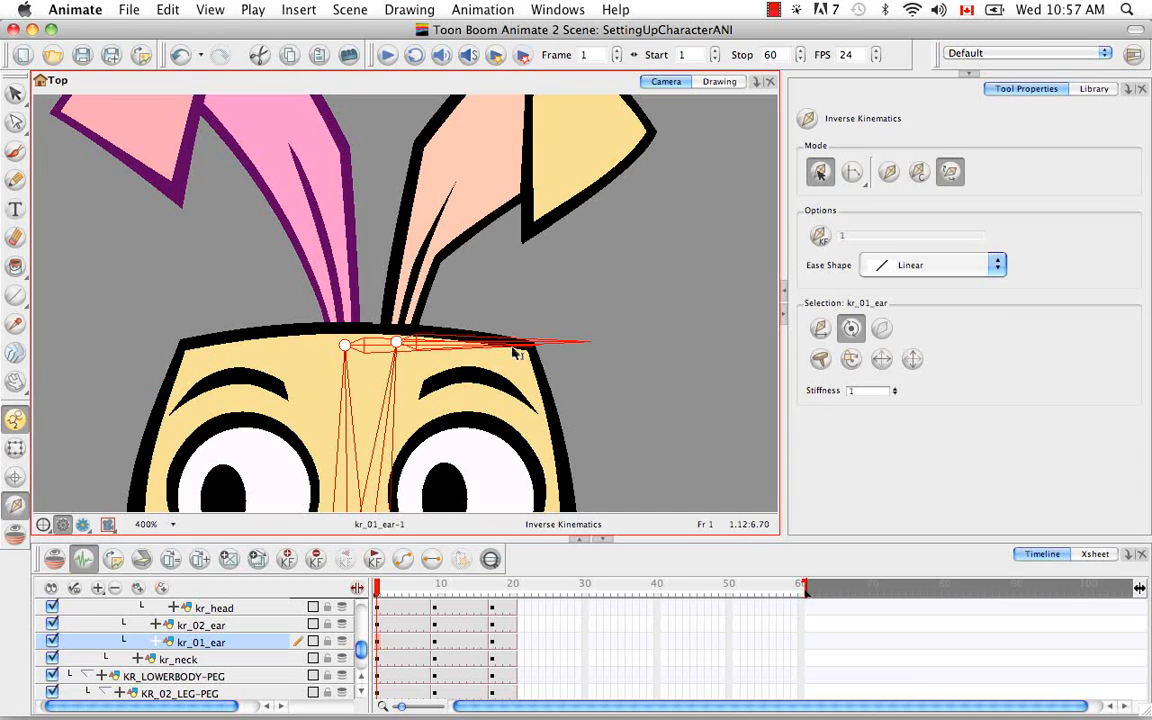
{"action": "left_click_drag", "start_coordinate": [515, 348], "coordinate": [195, 113]}
{"action": "key", "text": "space"}
{"action": "left_click_drag", "start_coordinate": [257, 188], "coordinate": [520, 323]}
{"action": "key", "text": "super+minus"}
{"action": "key", "text": "space"}
{"action": "key", "text": "super+z"}
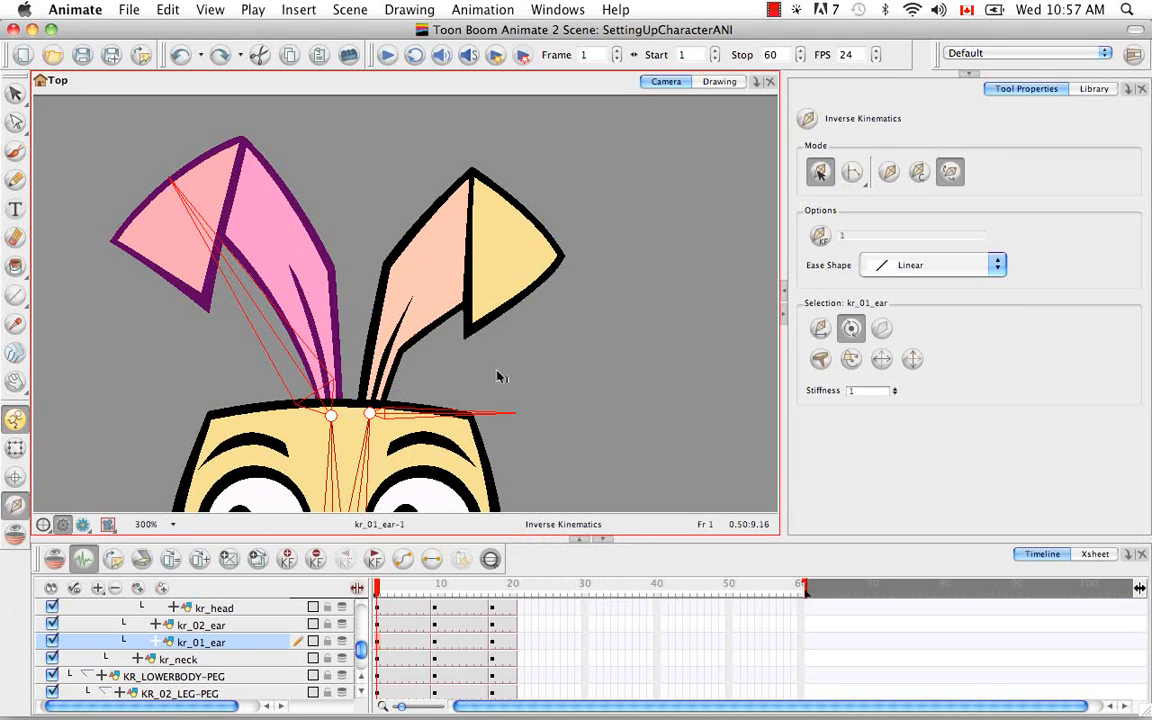
Select the kr_02_ear drawing and reorient its bone so it runs from the top of the head into the folded ear tip
{"action": "key", "text": "shift+t"}
{"action": "left_click", "coordinate": [416, 303]}
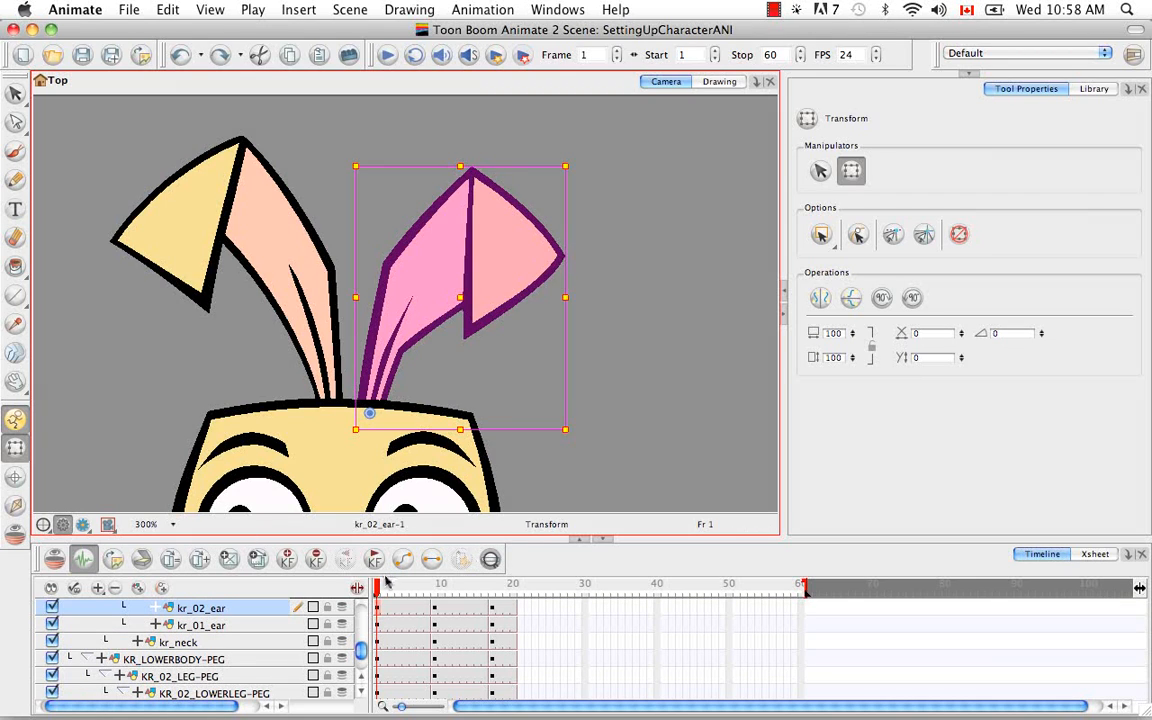
{"action": "left_click", "coordinate": [16, 504]}
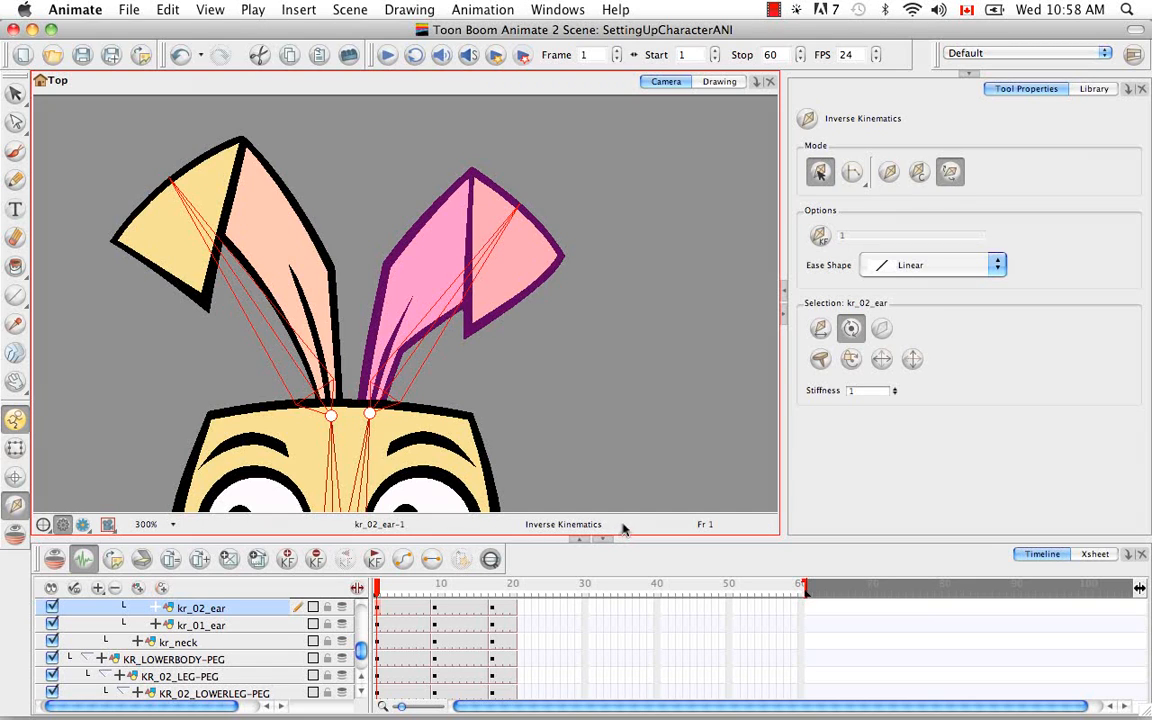
Switch from bone editing to applying Inverse Kinematics and examine the skeleton over the body, closing up on the hips and hands
{"action": "left_click", "coordinate": [888, 172]}
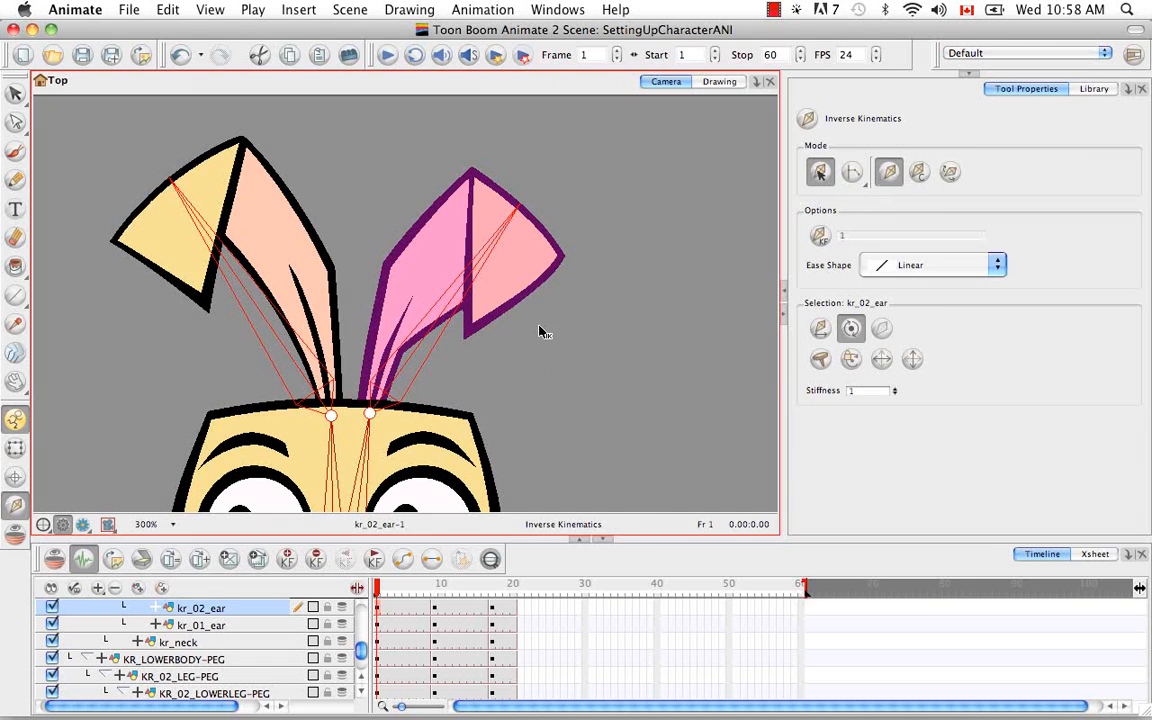
{"action": "key", "text": "super+minus"}
{"action": "key", "text": "super+minus"}
{"action": "key", "text": "super+minus"}
{"action": "key", "text": "space"}
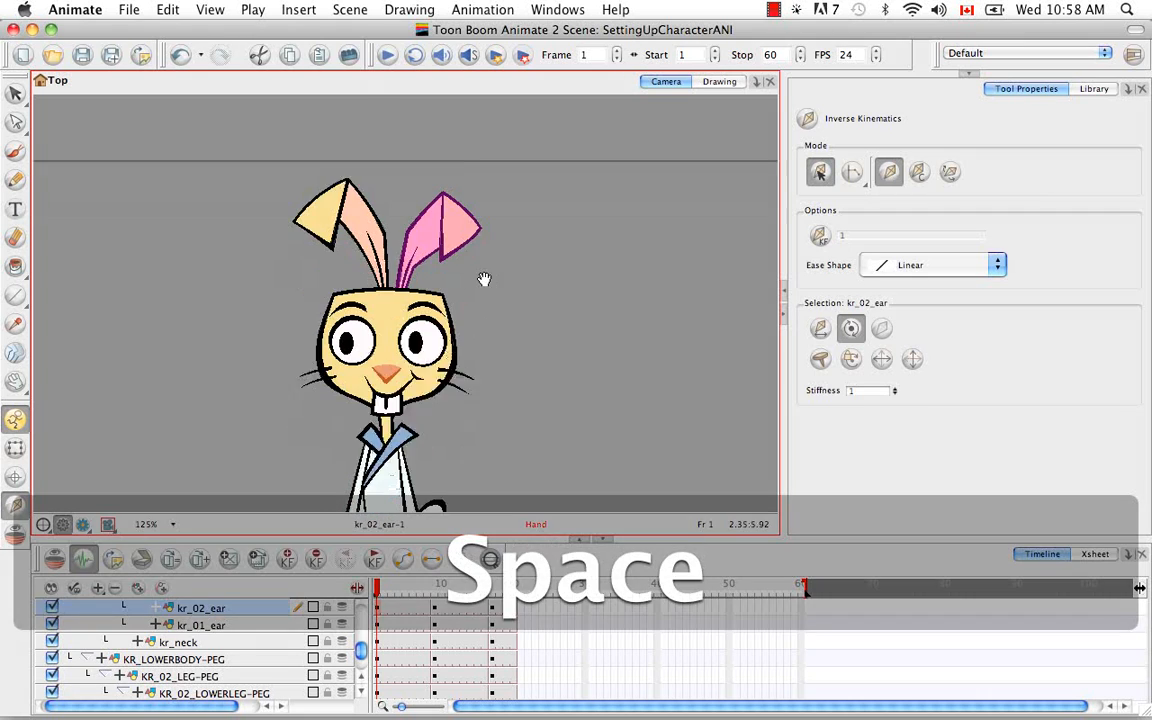
{"action": "left_click_drag", "start_coordinate": [490, 398], "coordinate": [489, 324]}
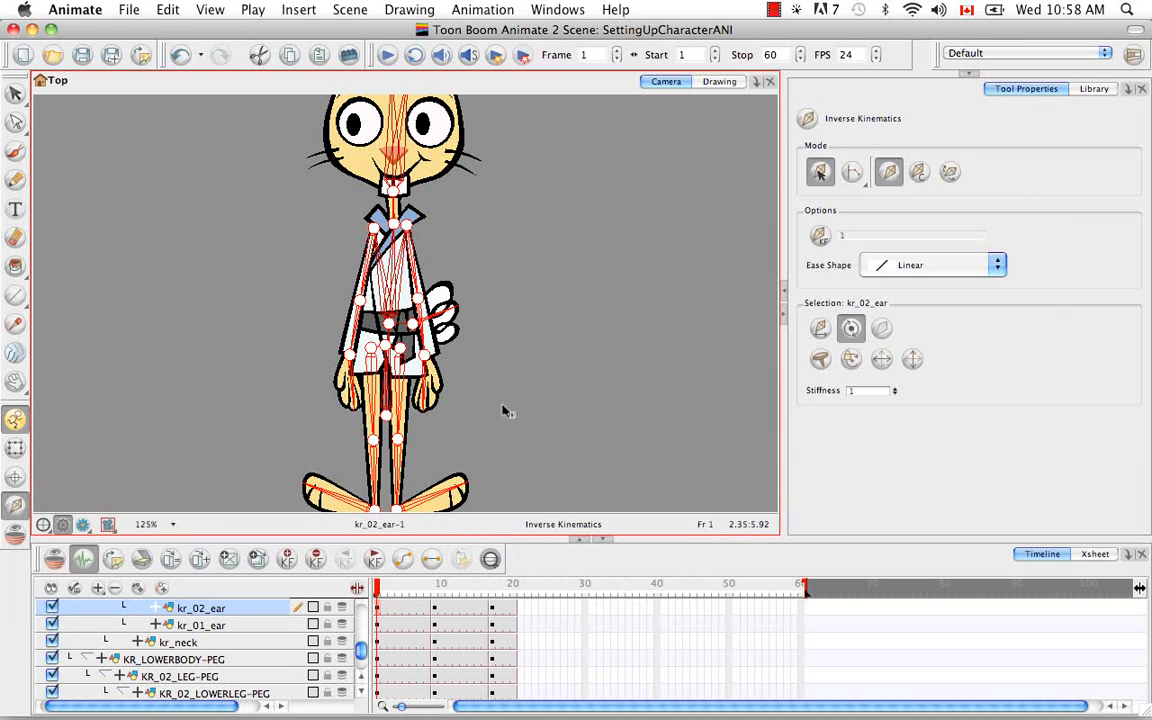
{"action": "left_click_drag", "start_coordinate": [503, 421], "coordinate": [509, 391]}
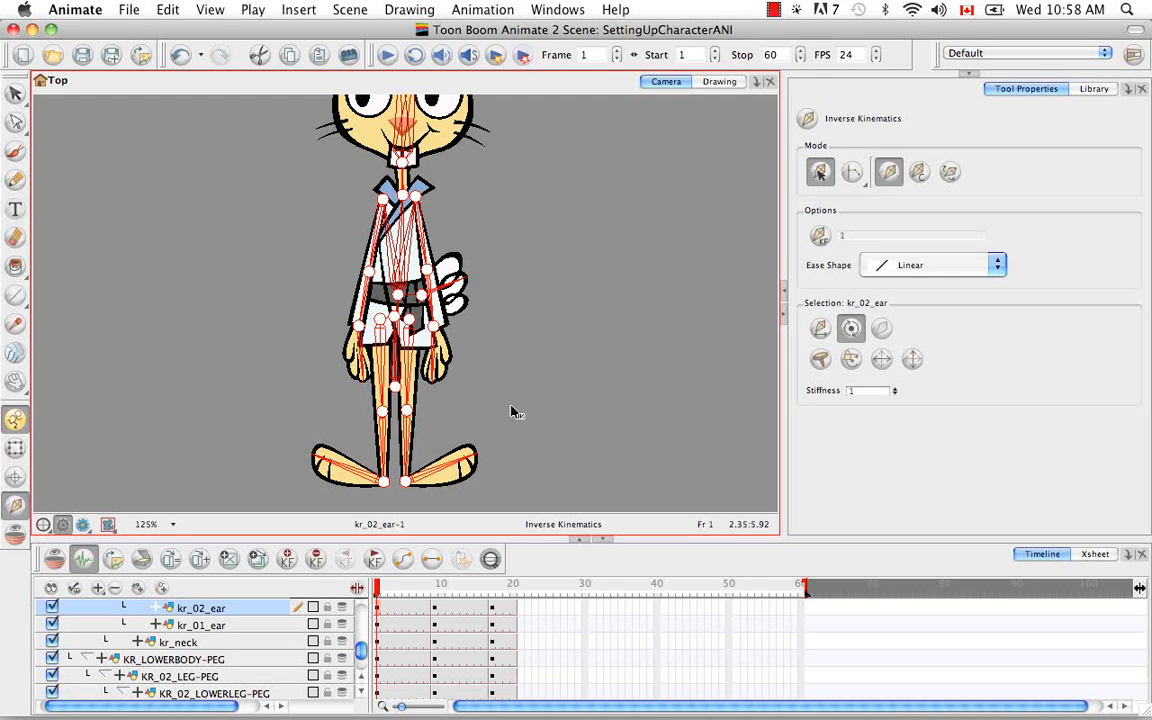
{"action": "key", "text": "super+equal"}
{"action": "key", "text": "super+equal"}
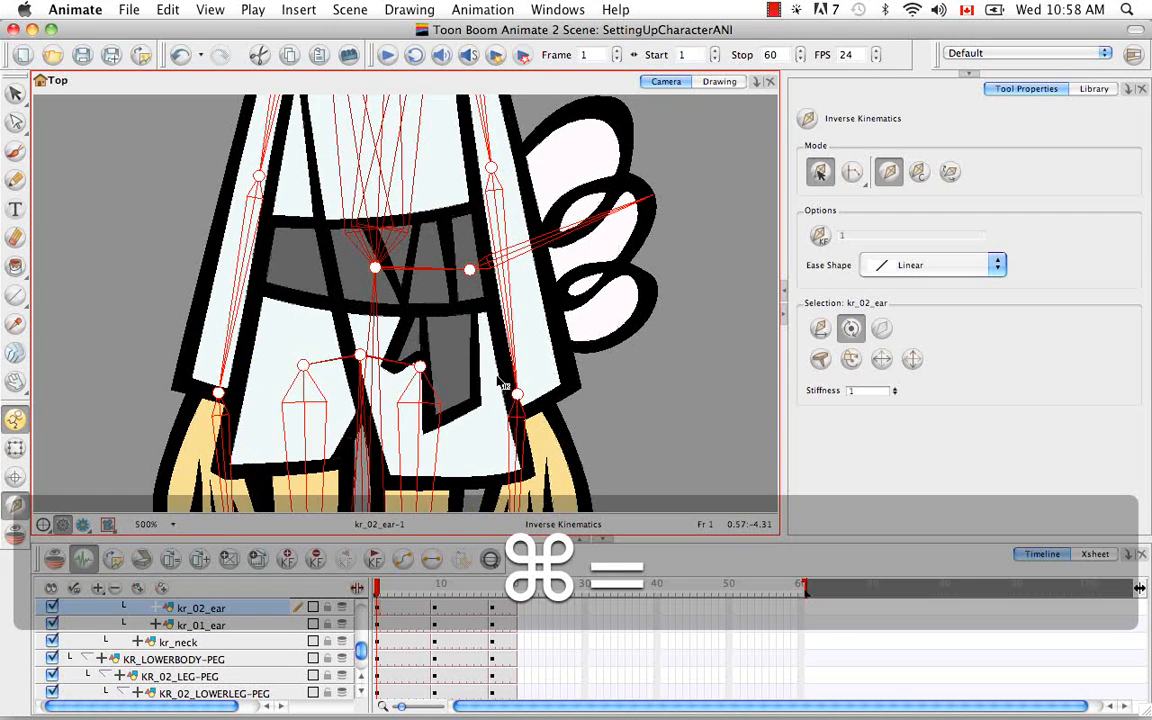
{"action": "left_click_drag", "start_coordinate": [480, 307], "coordinate": [500, 213]}
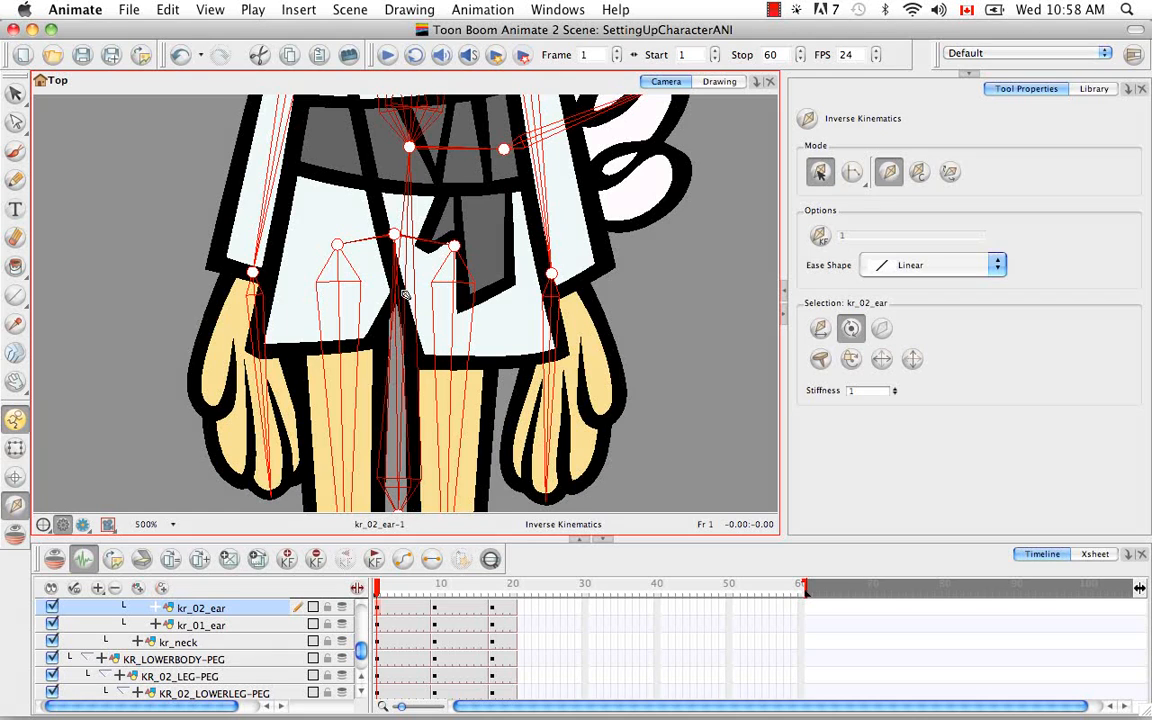
{"action": "left_click_drag", "start_coordinate": [462, 438], "coordinate": [471, 342]}
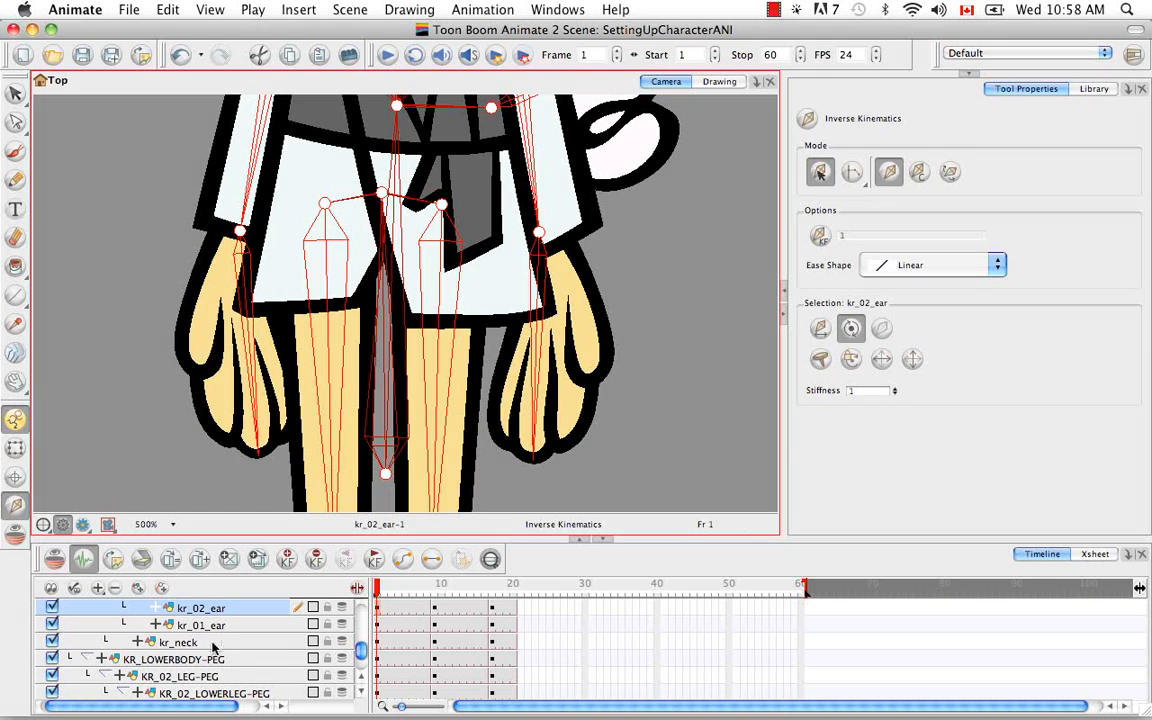
Select KR_MASTER-PEG and set it as the IK root in bone editing mode, showing the whole character
{"action": "scroll", "coordinate": [364, 626], "scroll_direction": "up", "scroll_amount": 3}
{"action": "scroll", "coordinate": [364, 626], "scroll_direction": "up", "scroll_amount": 5}
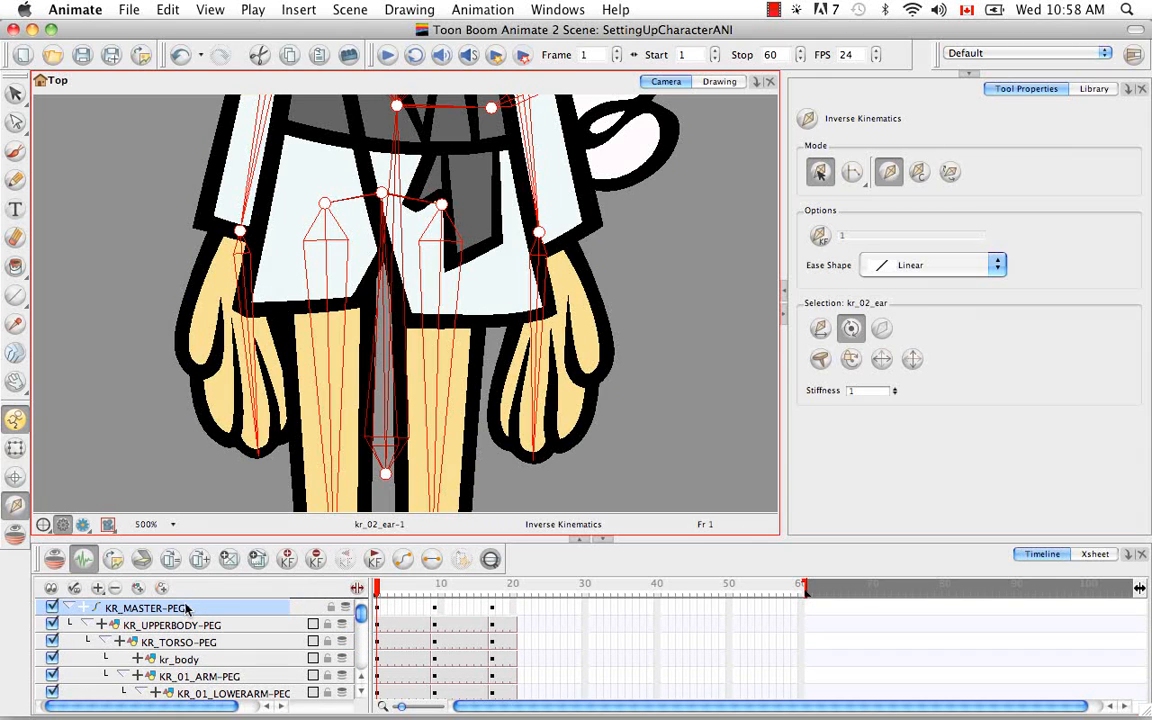
{"action": "left_click", "coordinate": [187, 605]}
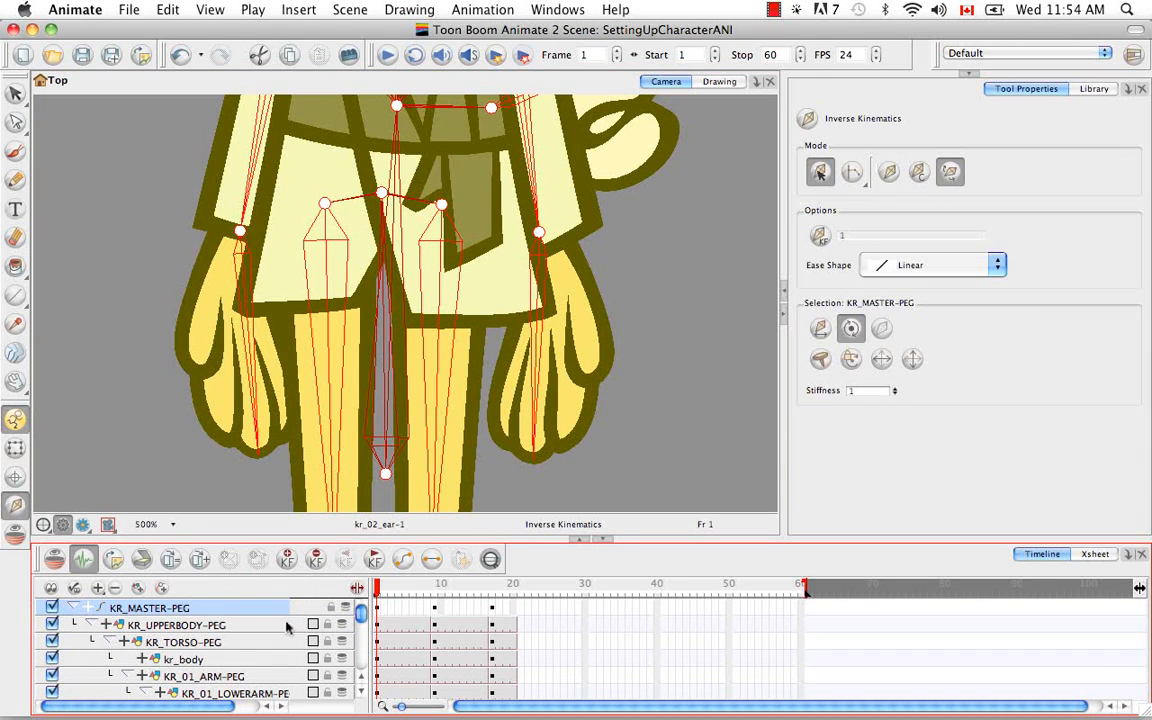
{"action": "left_click", "coordinate": [821, 329]}
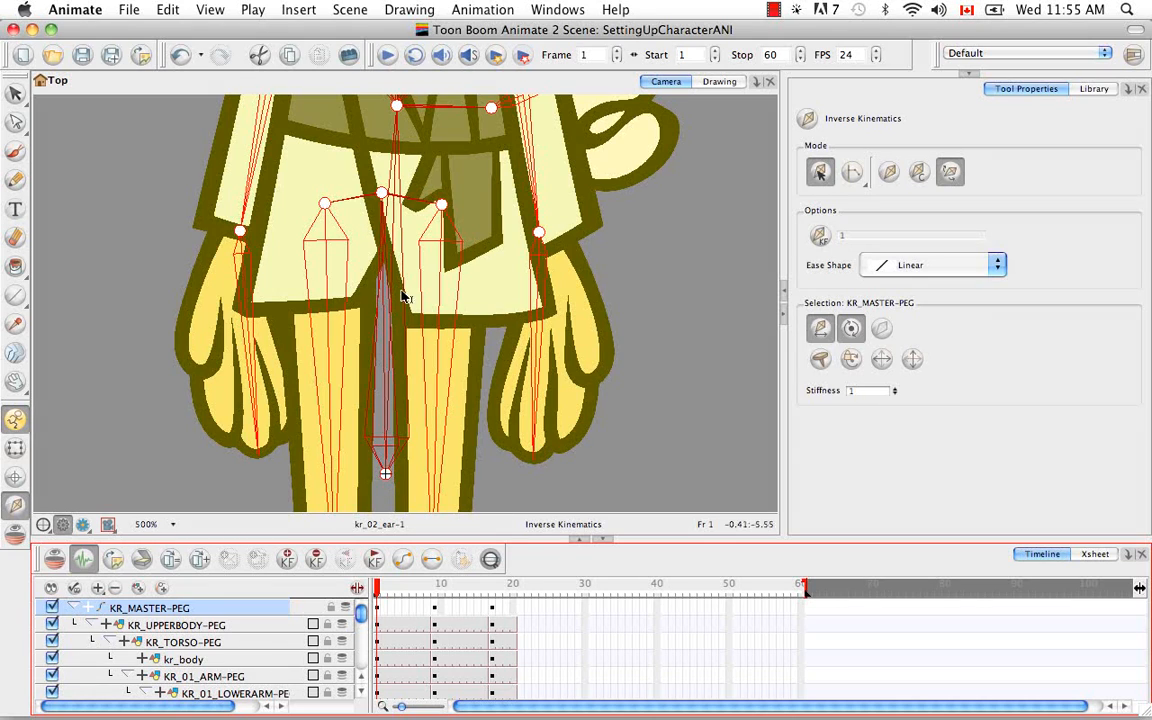
{"action": "left_click", "coordinate": [683, 531]}
{"action": "key", "text": "shift+m"}
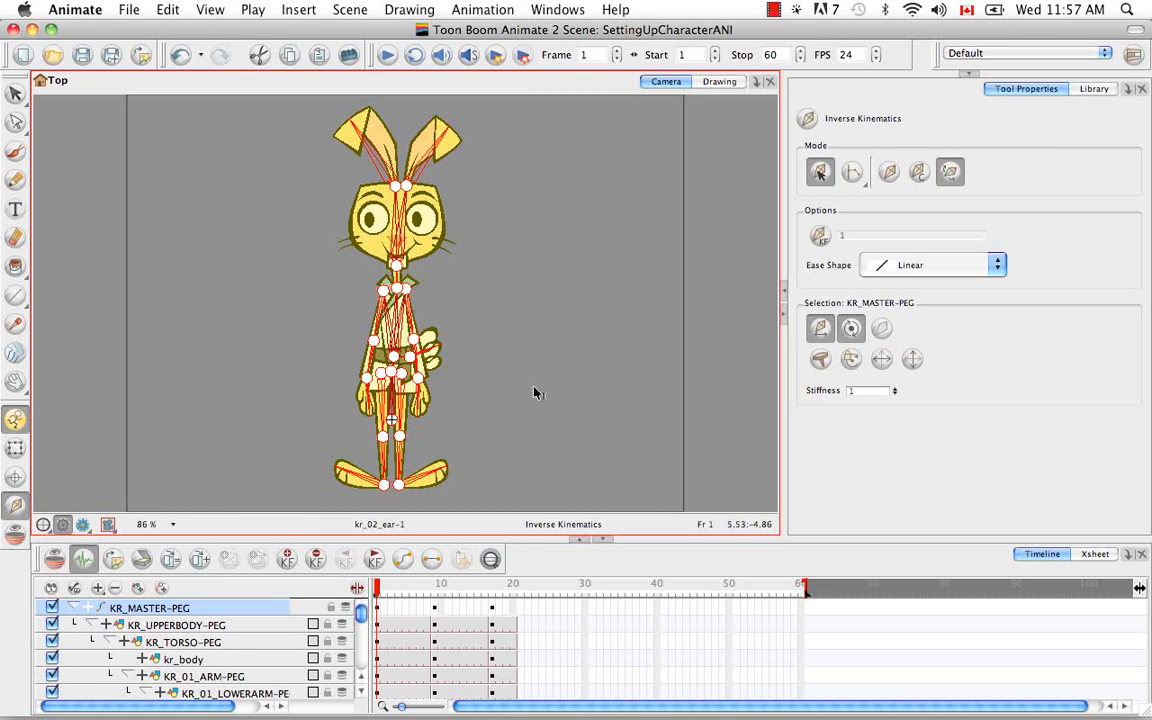
Collapse the KR_MASTER-PEG hierarchy and inspect the skeleton on the poses at frames 17 and 9, returning to frame 1
{"action": "left_click", "coordinate": [71, 610]}
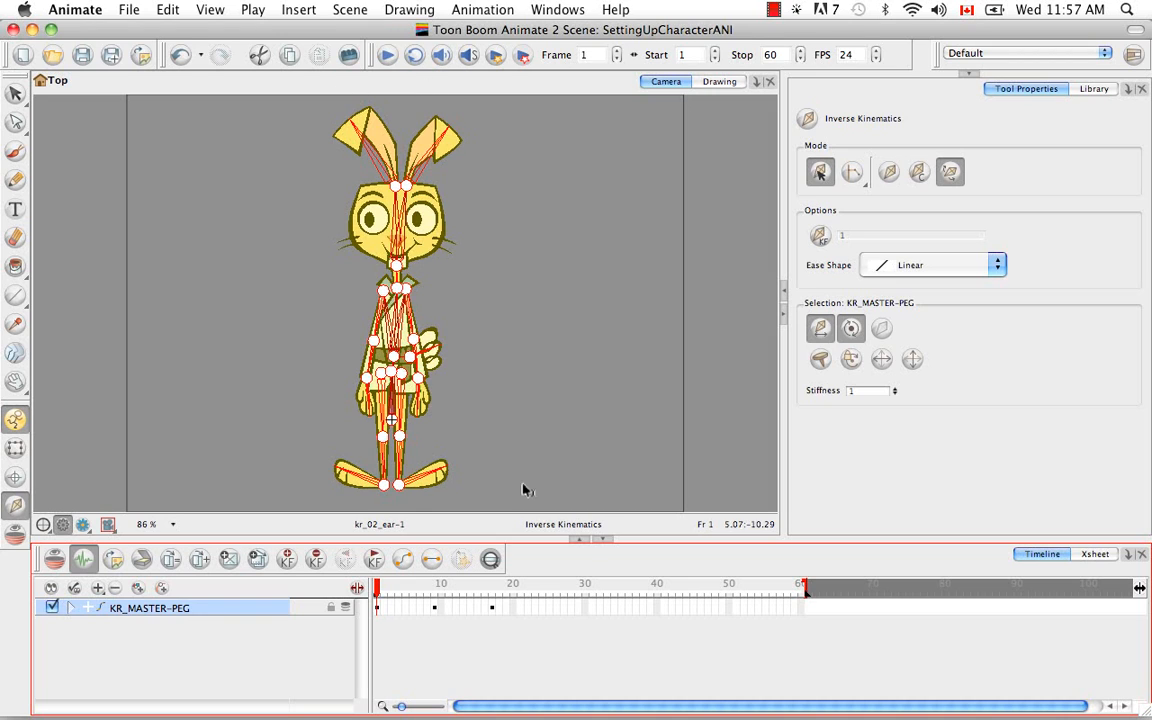
{"action": "left_click", "coordinate": [383, 588]}
{"action": "left_click_drag", "start_coordinate": [383, 588], "coordinate": [493, 588]}
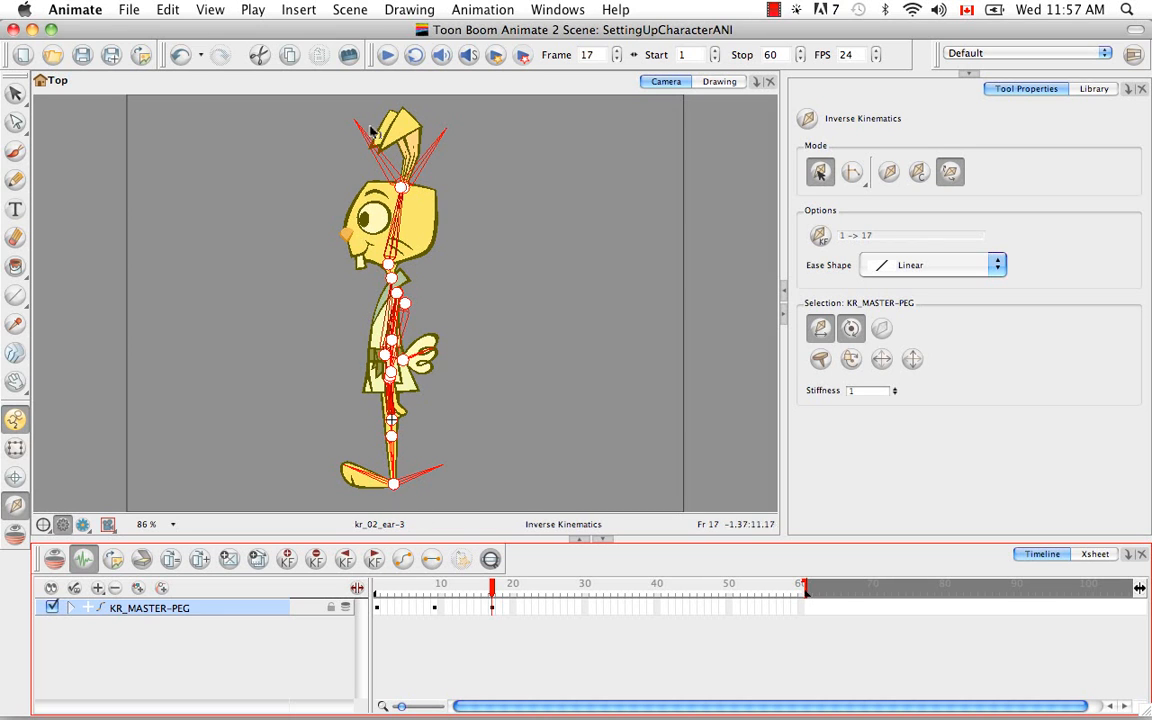
{"action": "left_click_drag", "start_coordinate": [462, 586], "coordinate": [491, 578]}
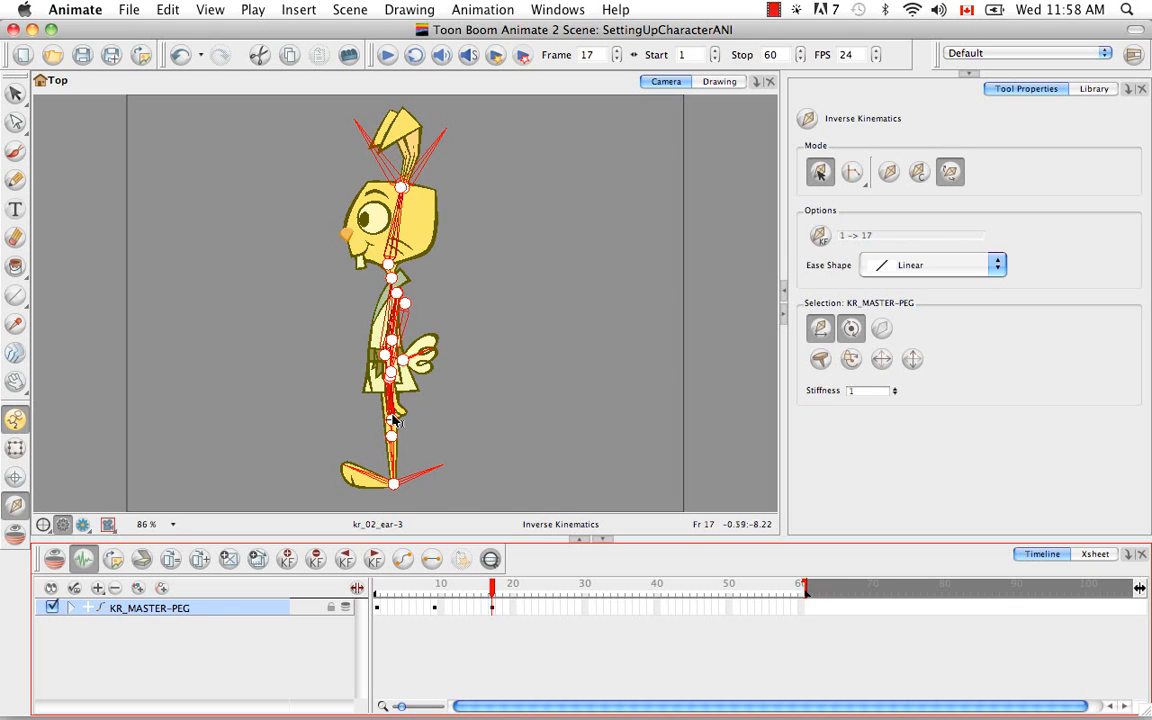
{"action": "left_click_drag", "start_coordinate": [491, 594], "coordinate": [434, 592]}
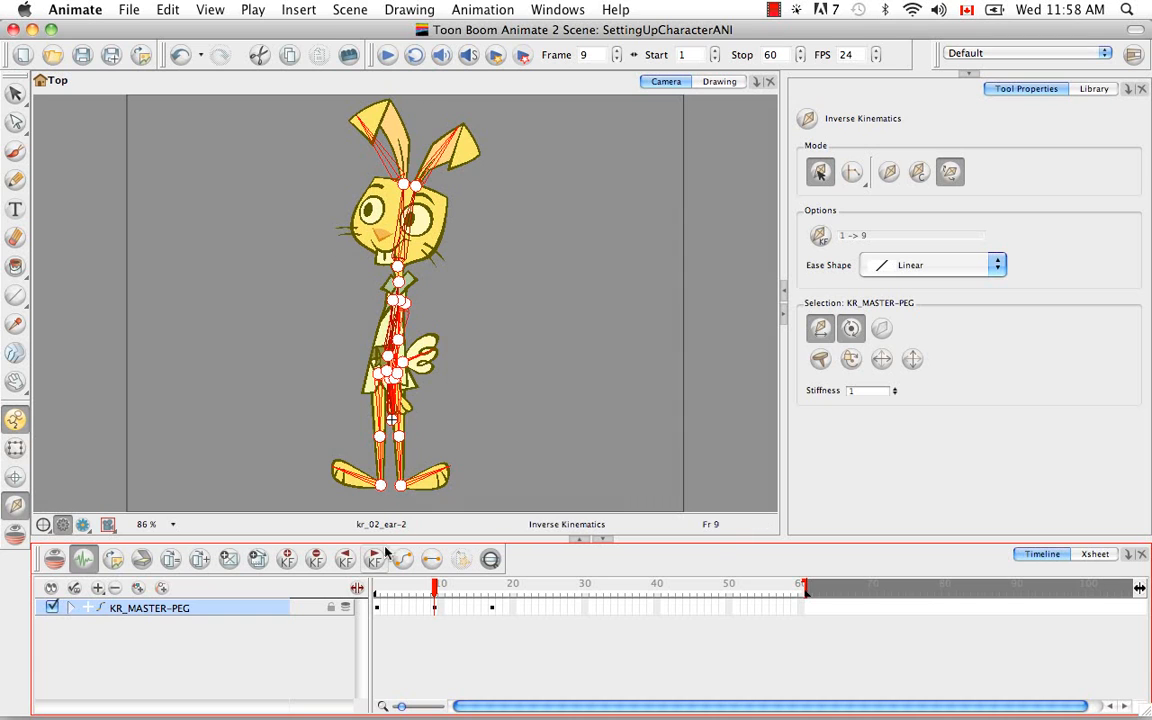
{"action": "left_click", "coordinate": [370, 588]}
{"action": "left_click_drag", "start_coordinate": [368, 591], "coordinate": [364, 535]}
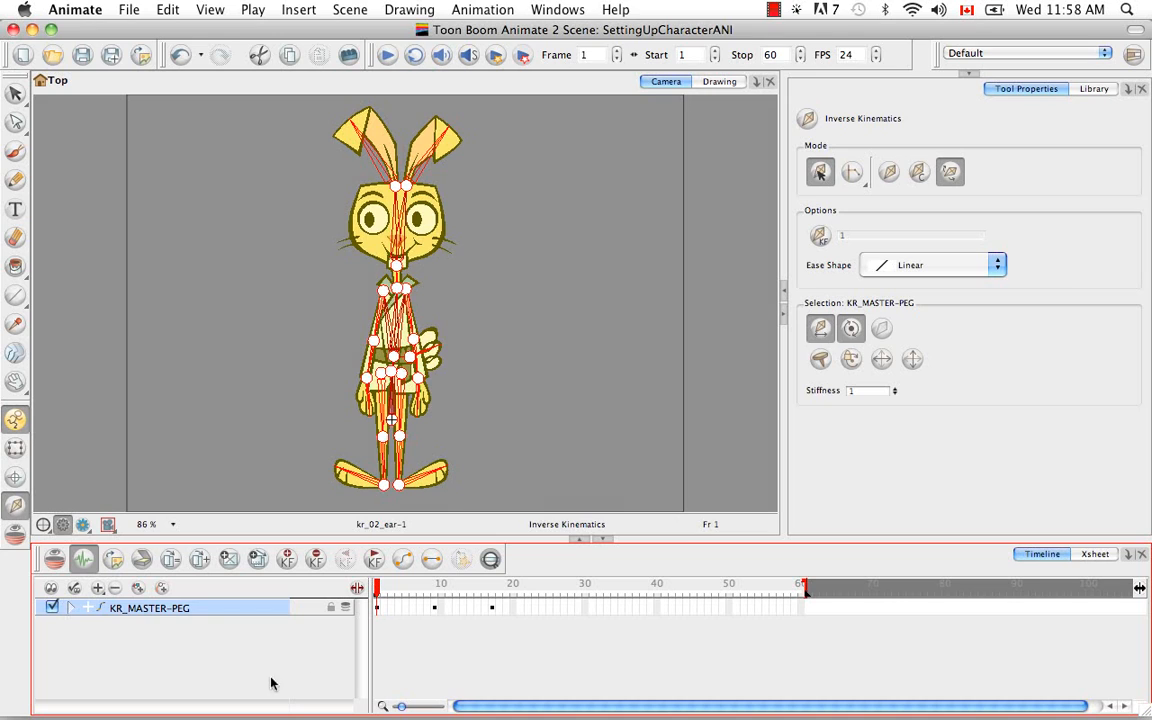
Rename the master peg layer as KR_MASTER_IK
{"action": "double_click", "coordinate": [170, 614]}
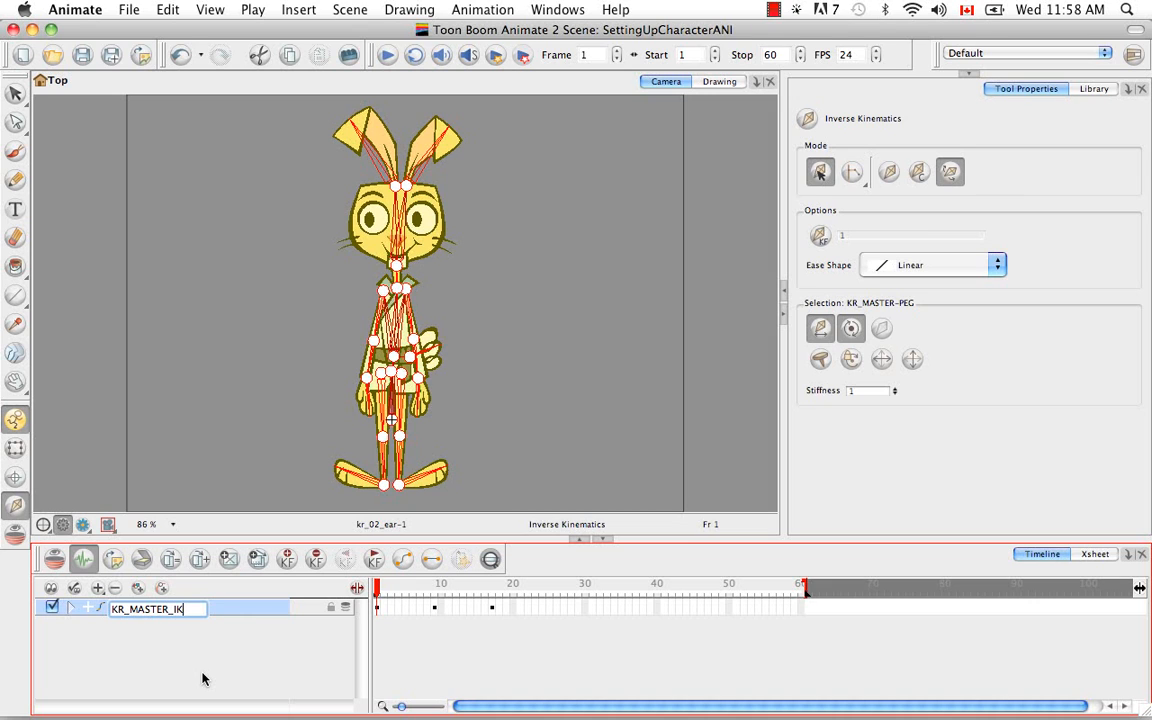
{"action": "left_click", "coordinate": [202, 679]}
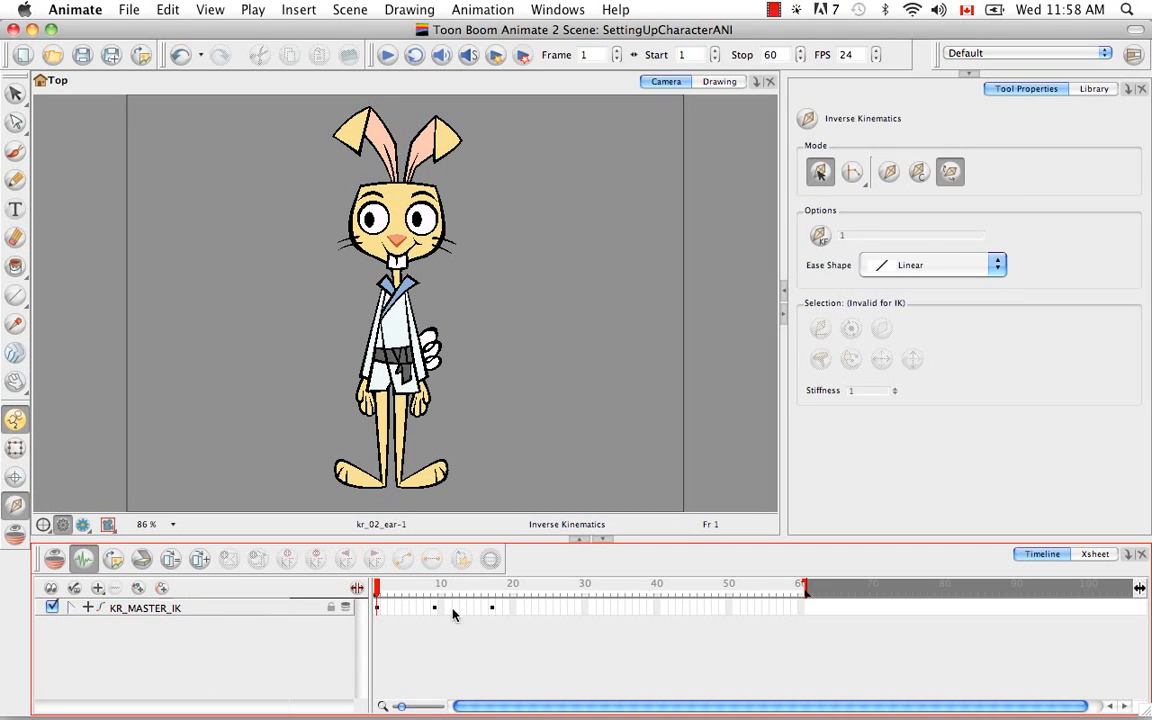
Show the library templates and unlock the KarateRabbit library folder for modification
{"action": "left_click", "coordinate": [1094, 89]}
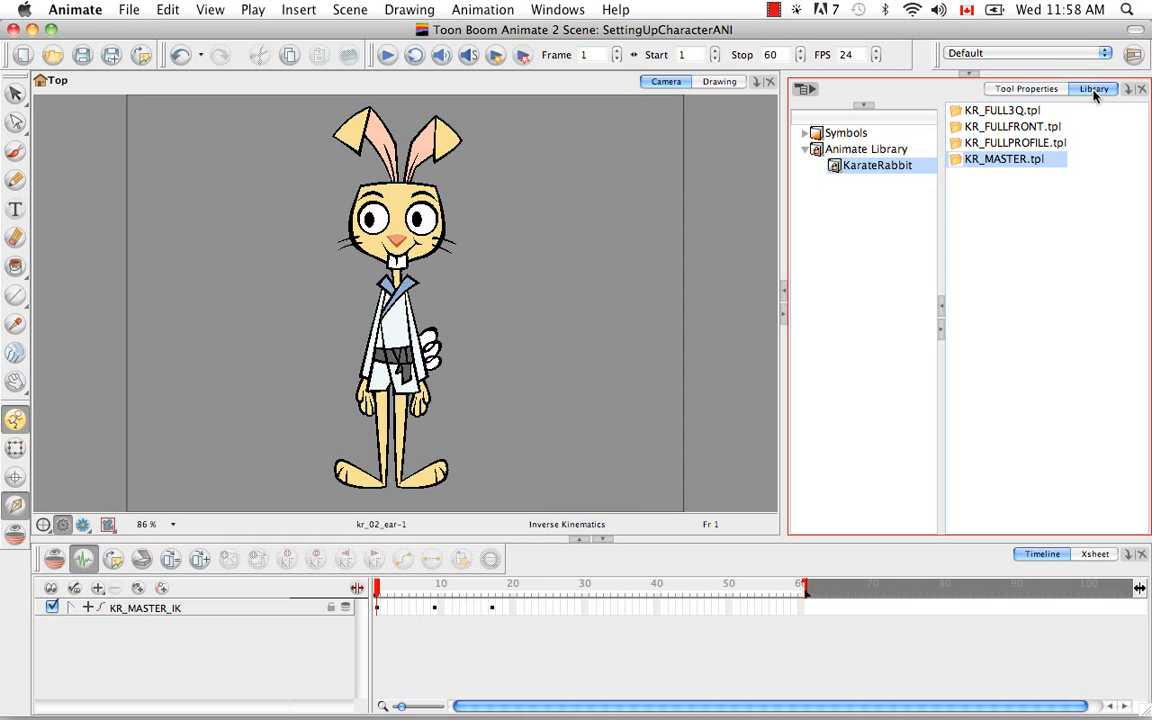
{"action": "right_click", "coordinate": [877, 169]}
{"action": "left_click", "coordinate": [895, 176]}
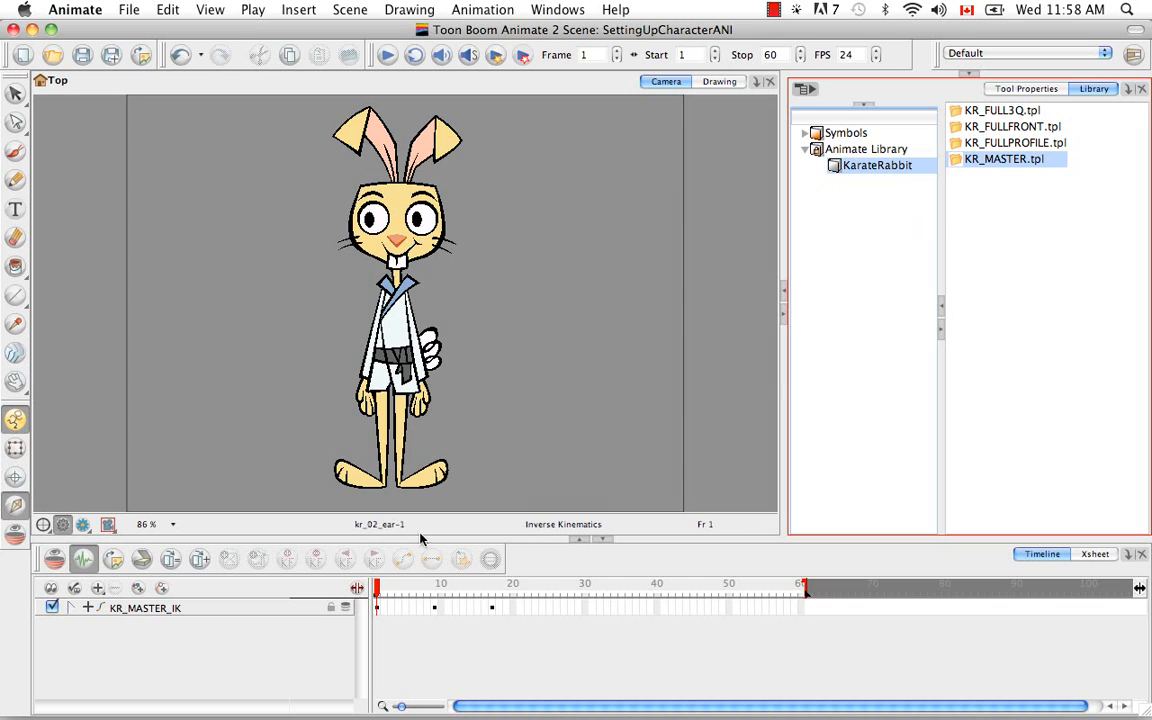
Store the collapsed KR_MASTER_IK layer in the KarateRabbit library as a template named KR_MASTER_IK.tpl
{"action": "left_click", "coordinate": [205, 607]}
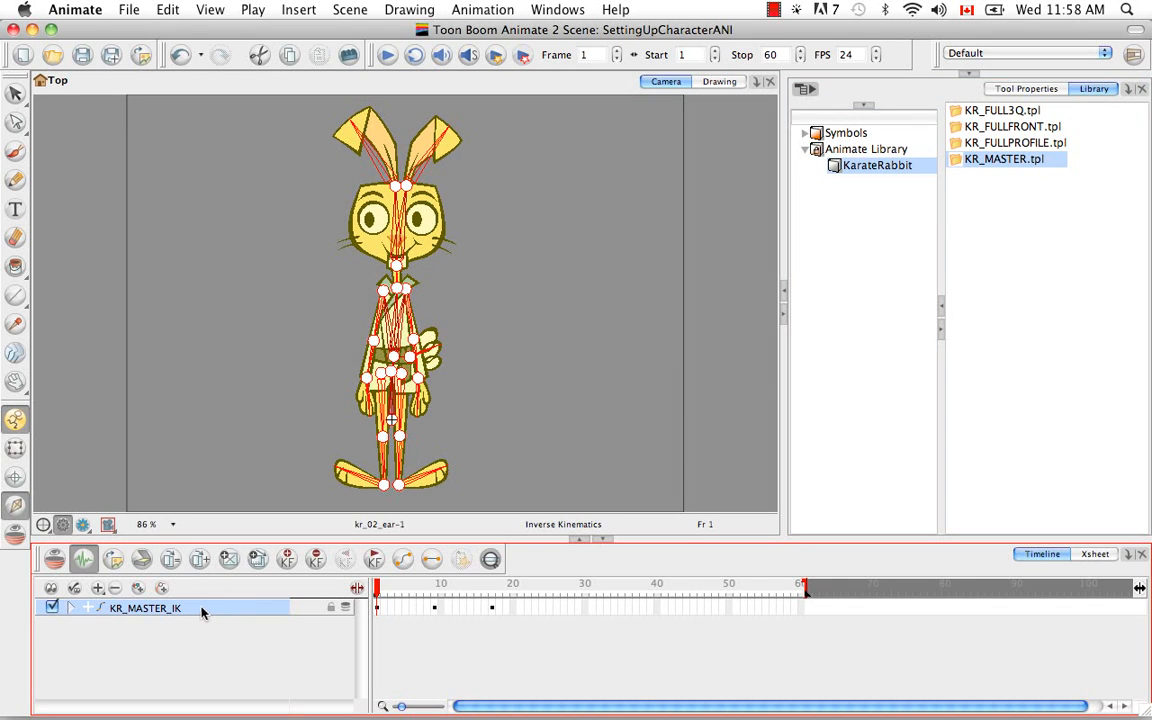
{"action": "left_click_drag", "start_coordinate": [201, 612], "coordinate": [1037, 248]}
{"action": "left_click_drag", "start_coordinate": [1037, 248], "coordinate": [1038, 247]}
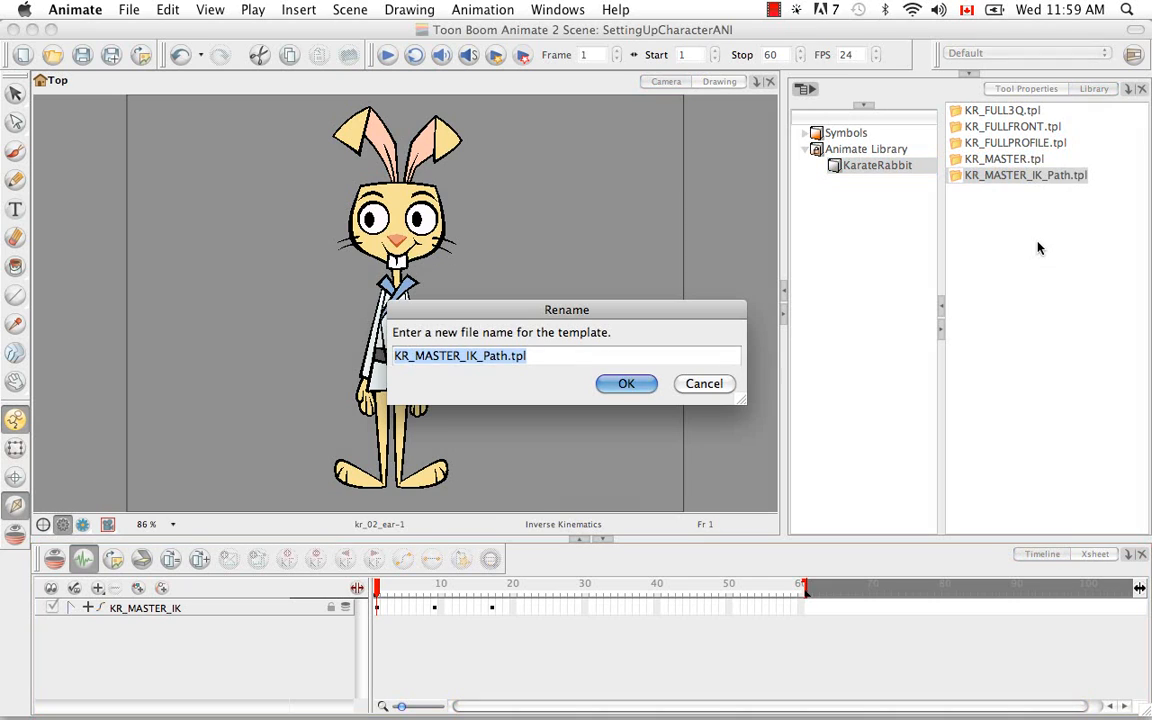
{"action": "left_click", "coordinate": [528, 356]}
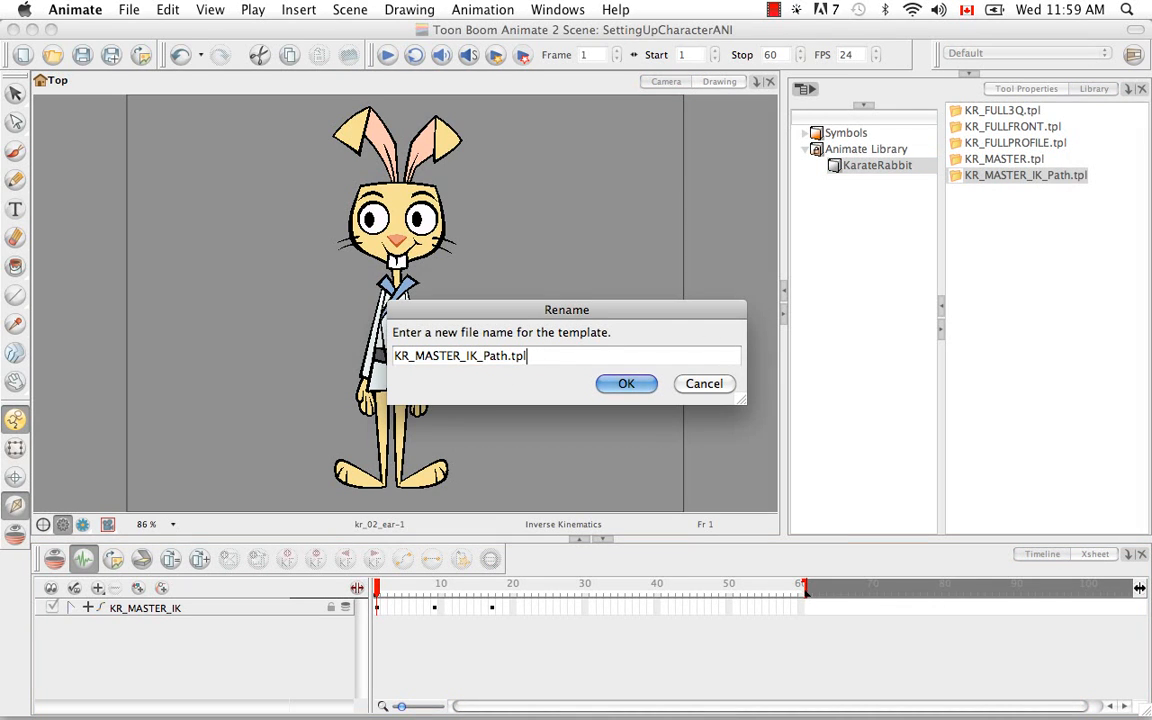
{"action": "key", "text": "Left"}
{"action": "key", "text": "Left"}
{"action": "key", "text": "Left"}
{"action": "key", "text": "Left"}
{"action": "key", "text": "BackSpace"}
{"action": "key", "text": "BackSpace"}
{"action": "key", "text": "BackSpace"}
{"action": "key", "text": "BackSpace"}
{"action": "key", "text": "BackSpace"}
{"action": "left_click", "coordinate": [626, 384]}
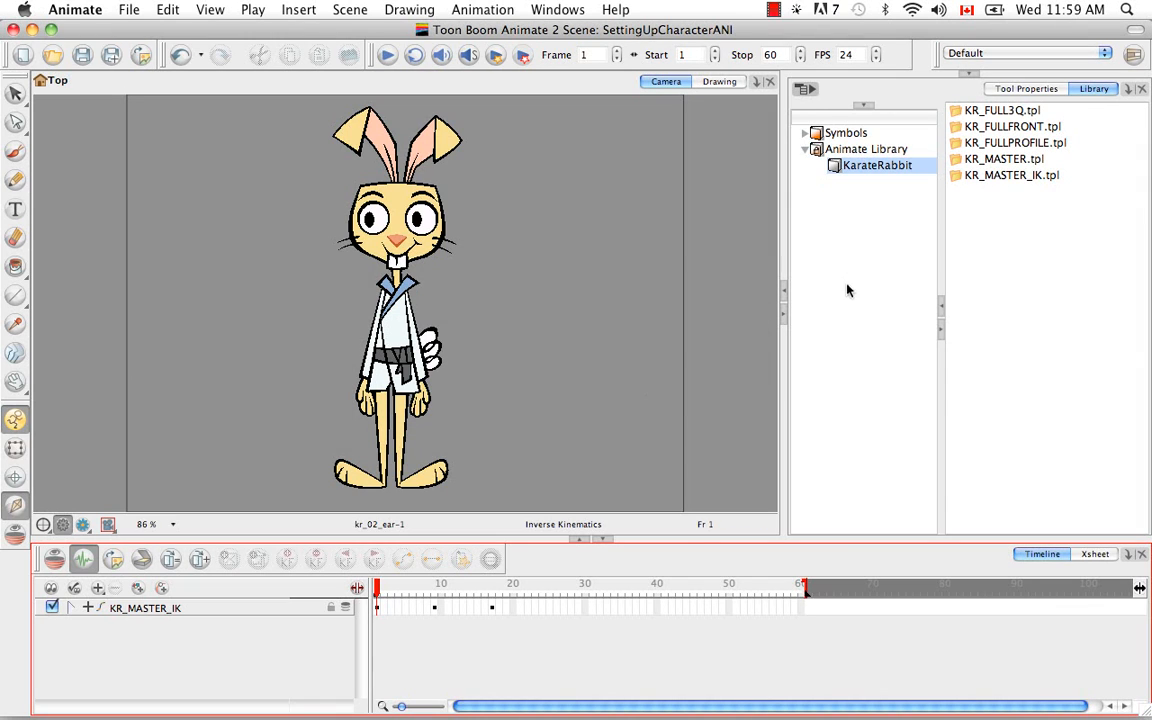